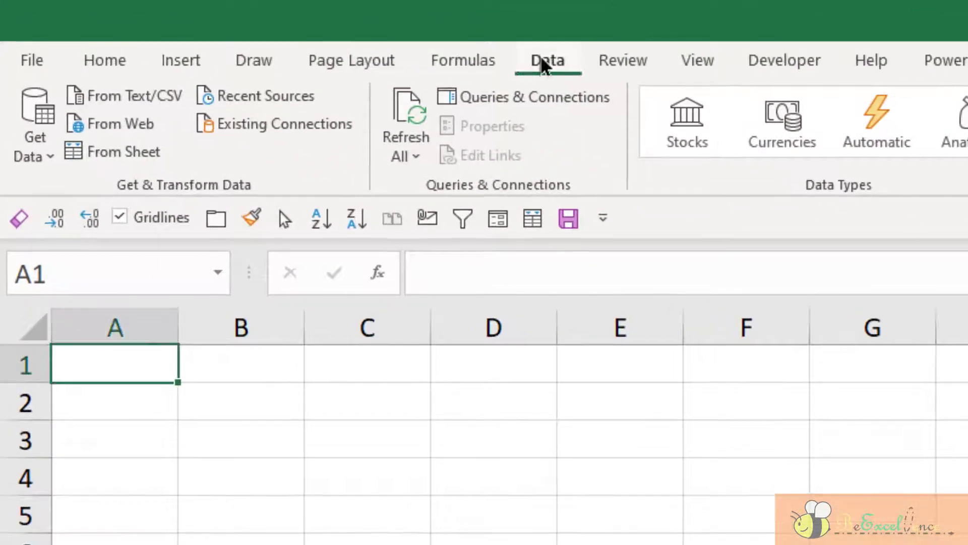
- Start a From Folder import and paste the Data Files folder path as the folder name
left_click(32, 152)
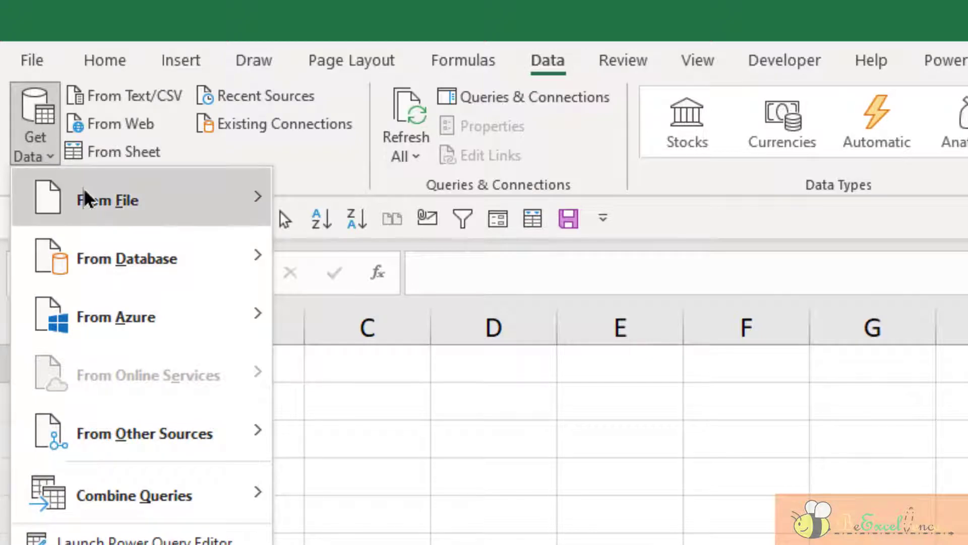
mouse_move(83, 187)
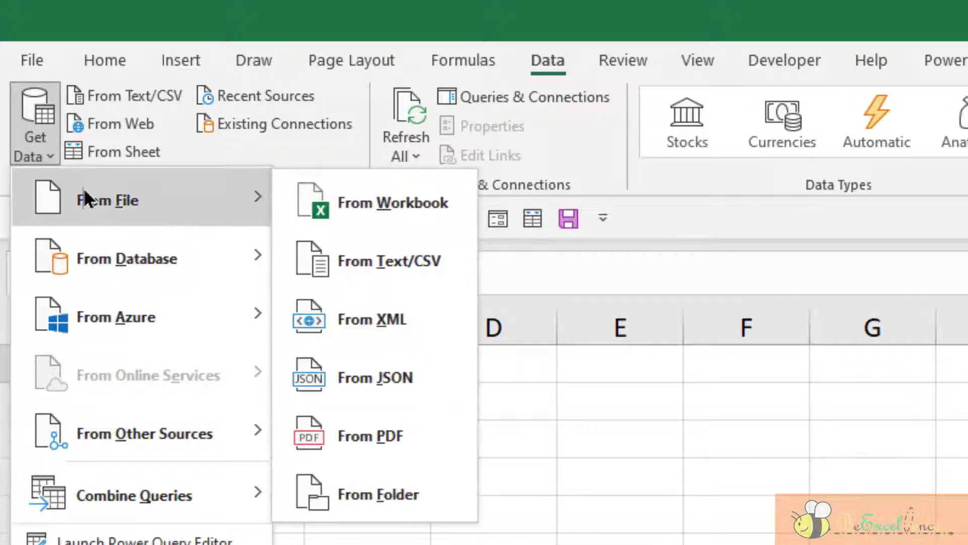
left_click(417, 491)
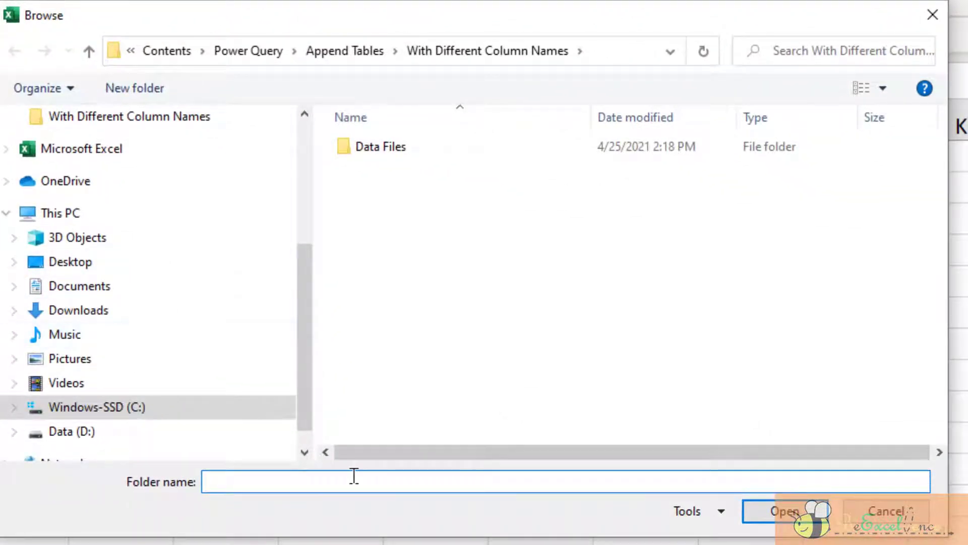
type("C:\\Users\\wongf\\Documents\\Excel\\Blog\\Contents\\Power Query\\Append Tables\\With Different Column Names\\Data Files")
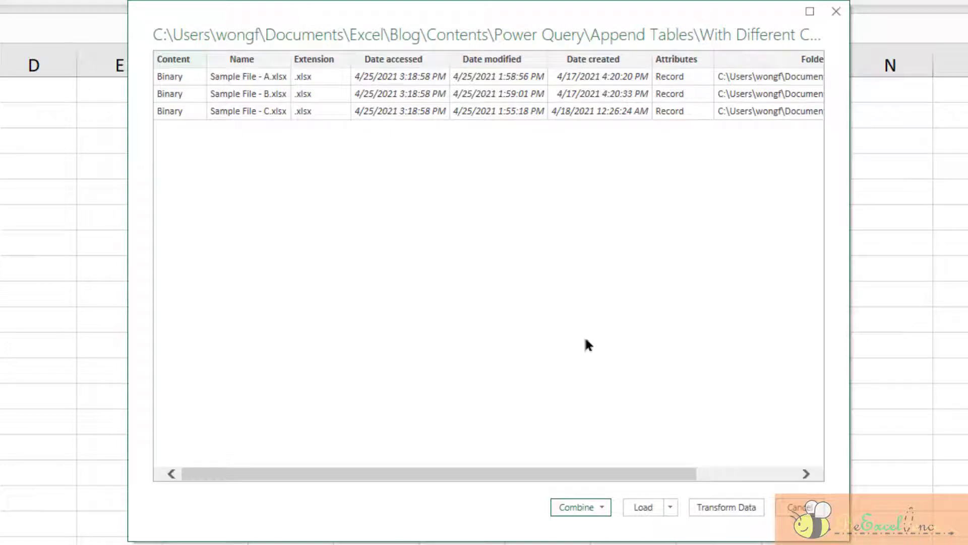
- Load the folder's file list into Power Query Editor and rename the query to Consolidation
left_click(750, 507)
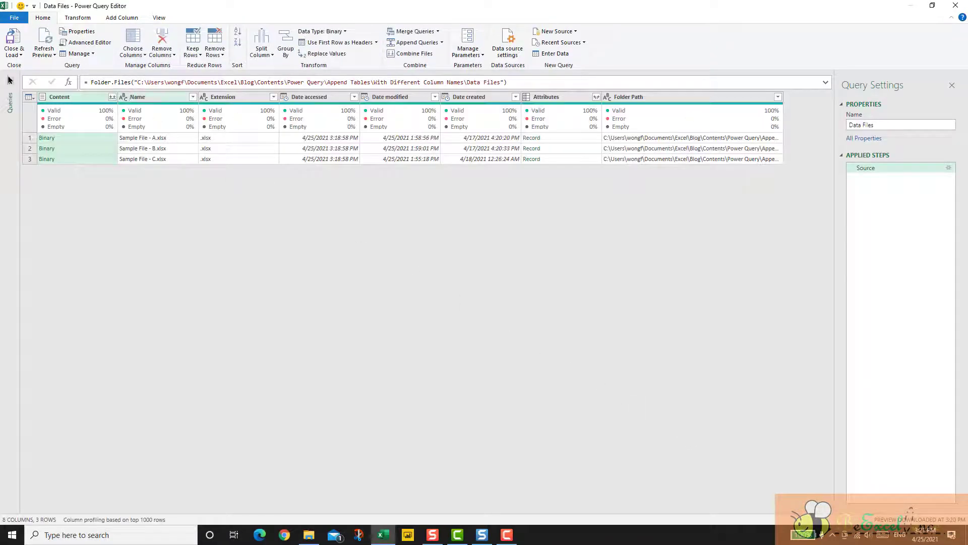
left_click(9, 80)
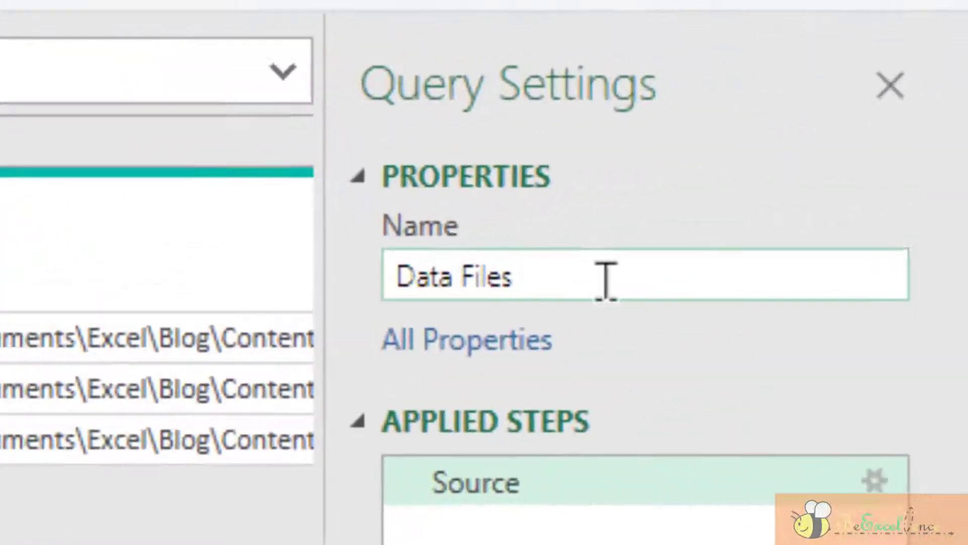
left_click(892, 126)
key("ctrl+a")
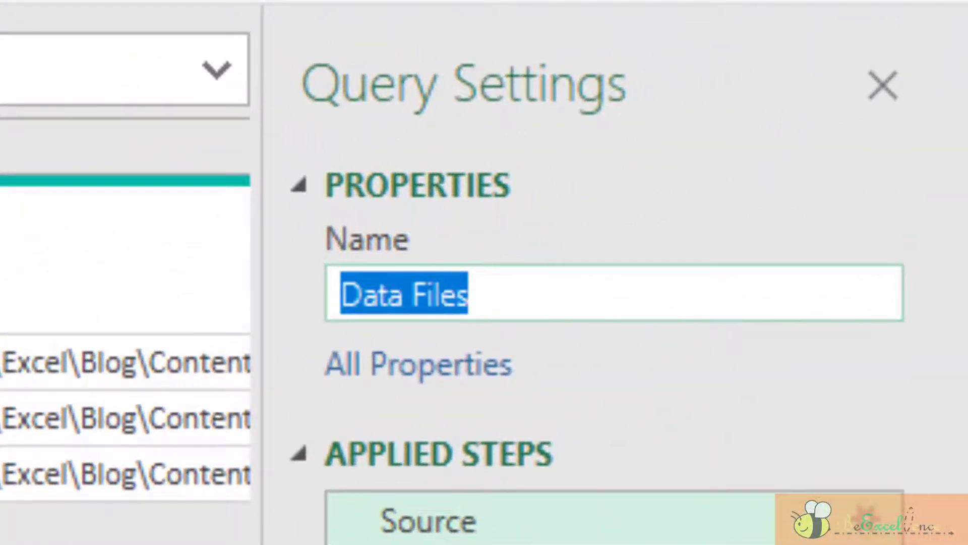
type("Consolid")
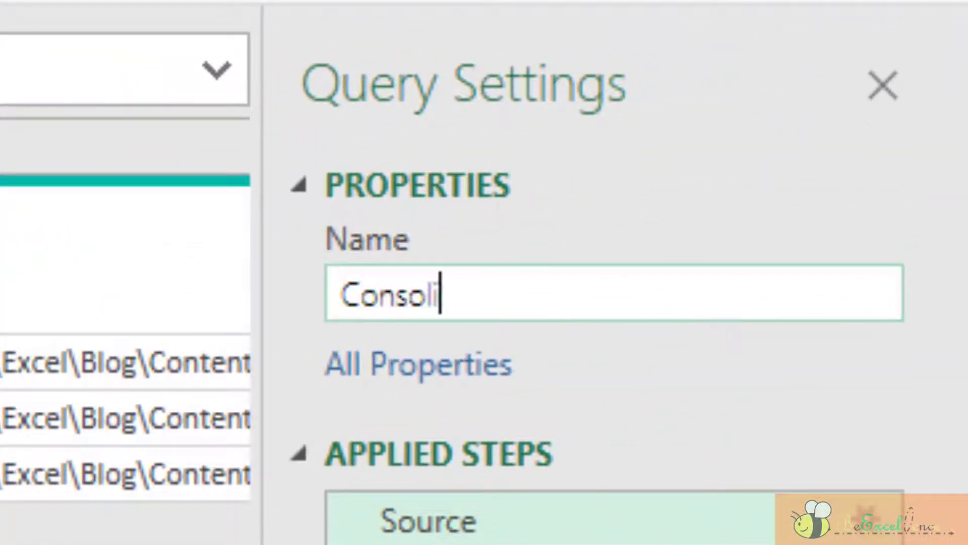
type("ation")
key("Return")
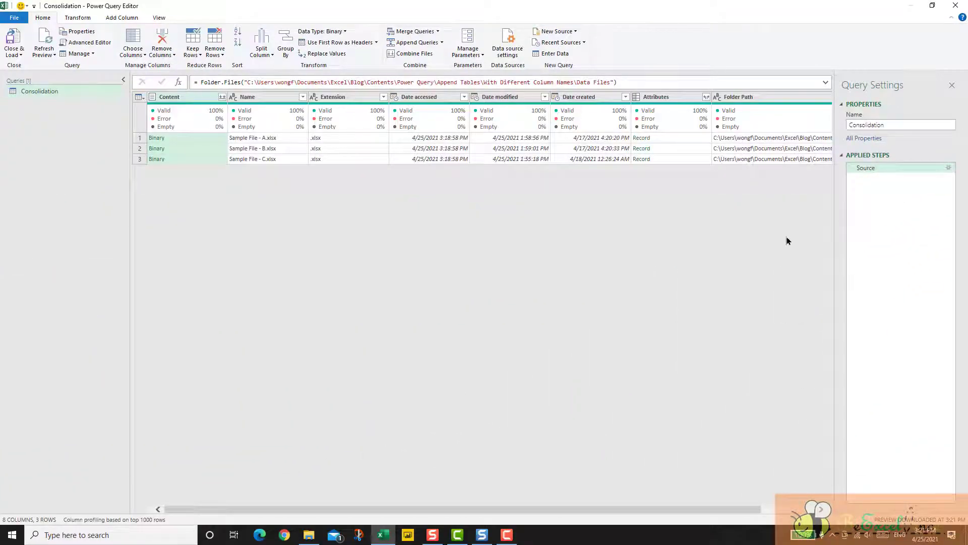
- Filter the Extension column with Equals so only .xlsx rows remain
left_click(358, 101)
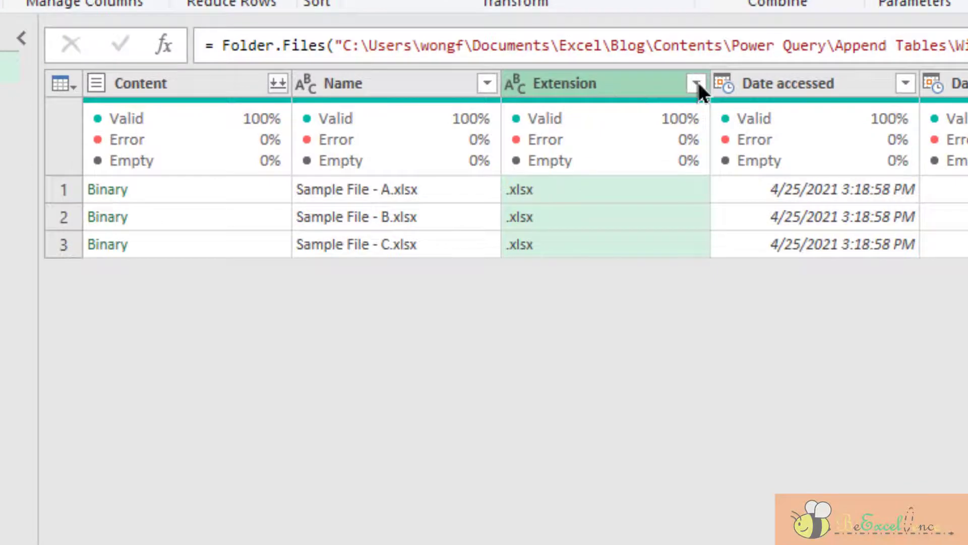
left_click(697, 83)
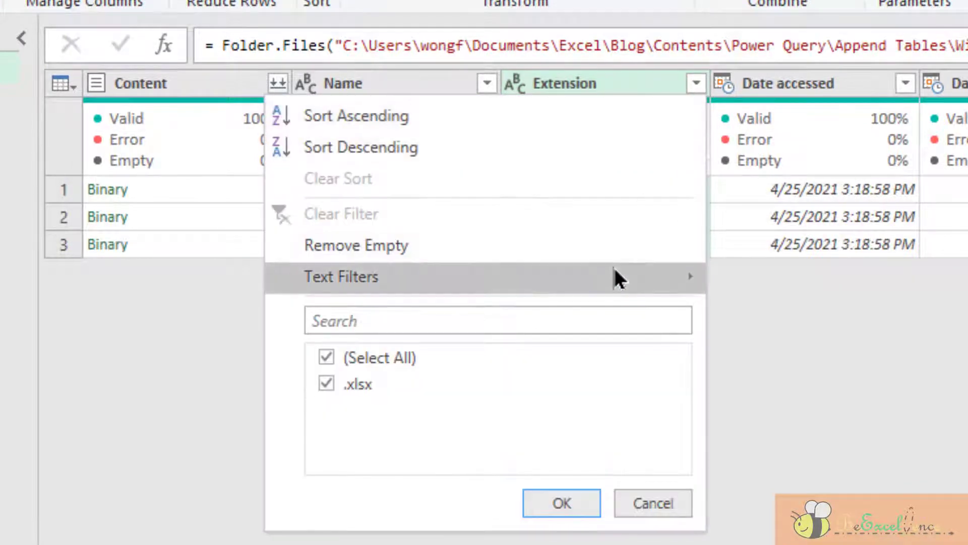
mouse_move(616, 277)
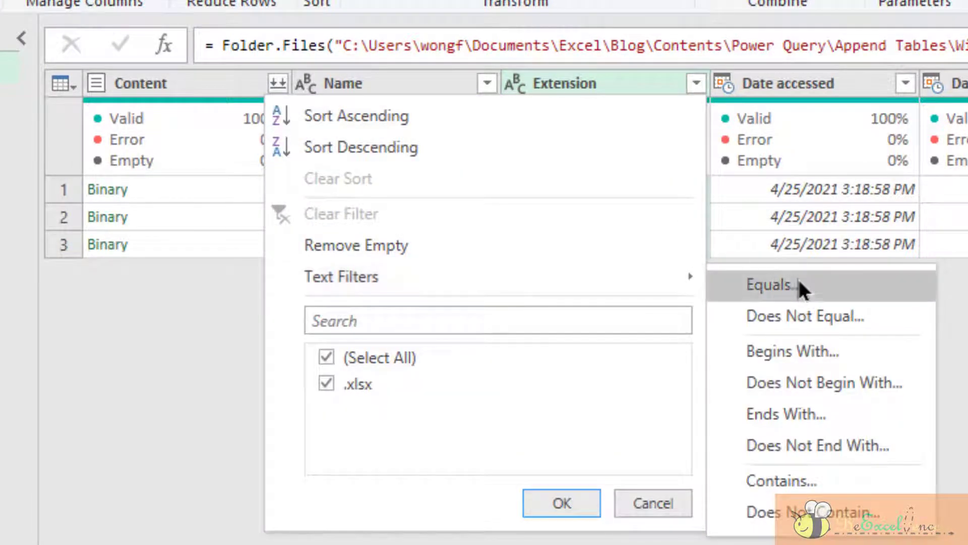
left_click(822, 284)
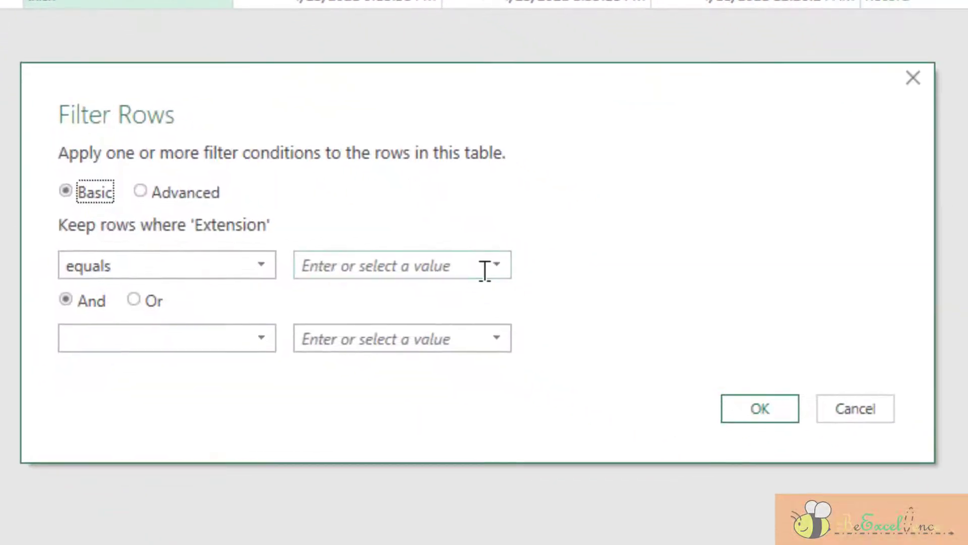
left_click(491, 266)
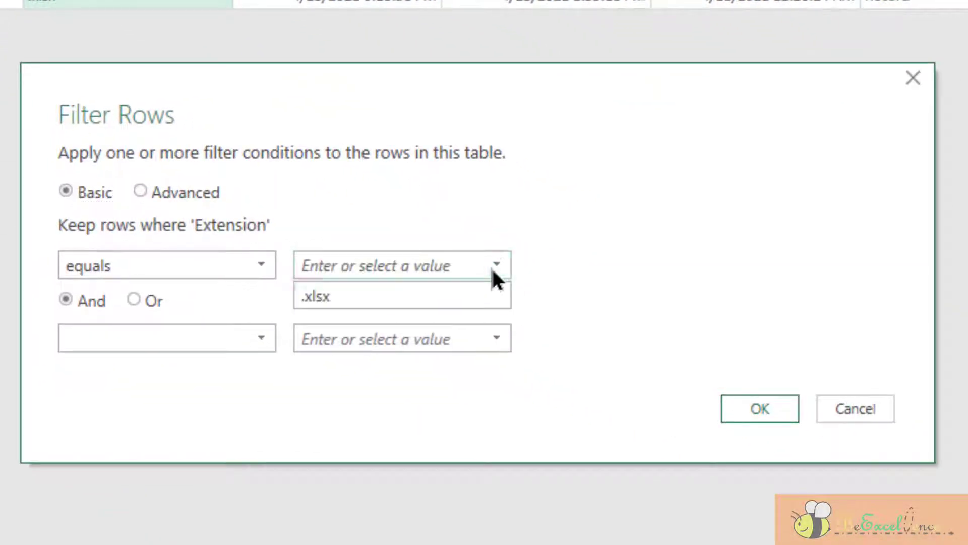
left_click(480, 297)
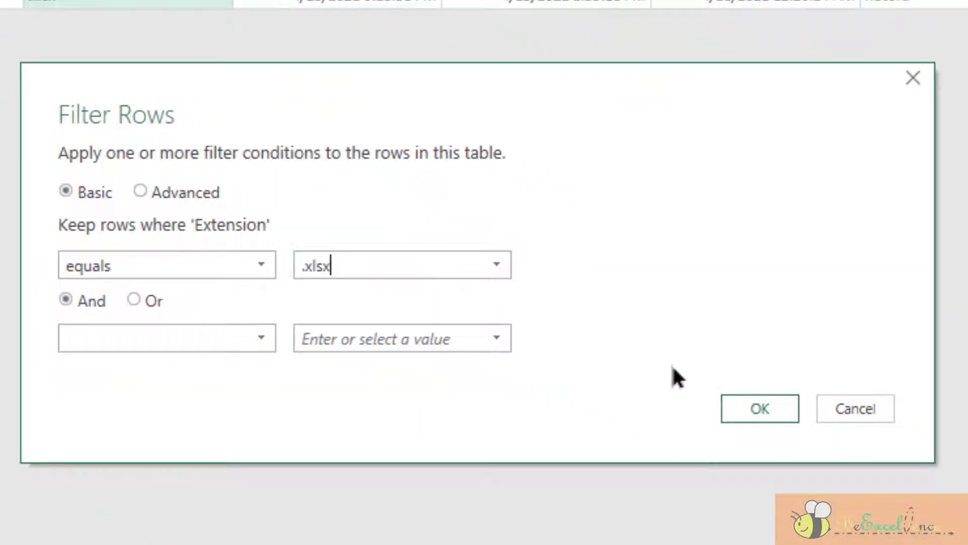
left_click(760, 408)
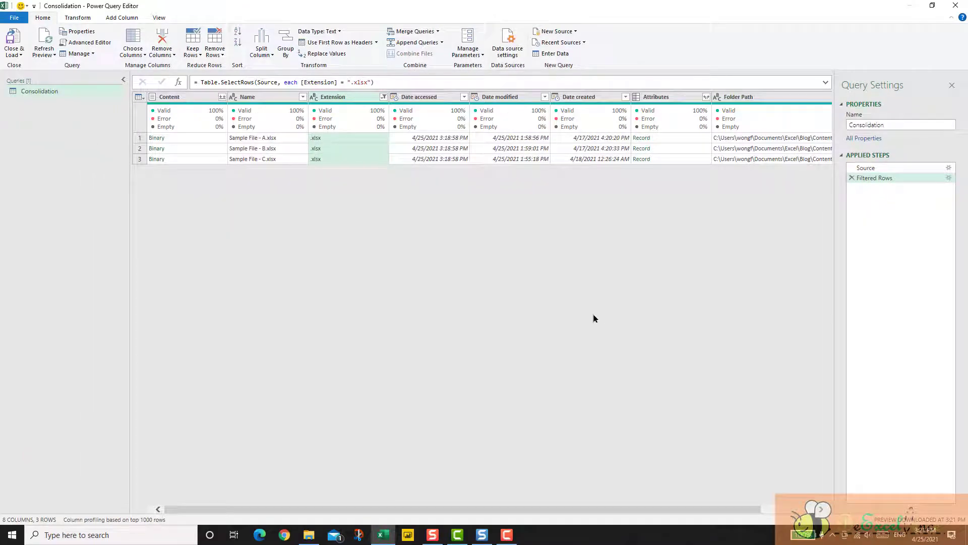
- Remove every column except Content, then launch Combine Files on it
left_click(193, 98)
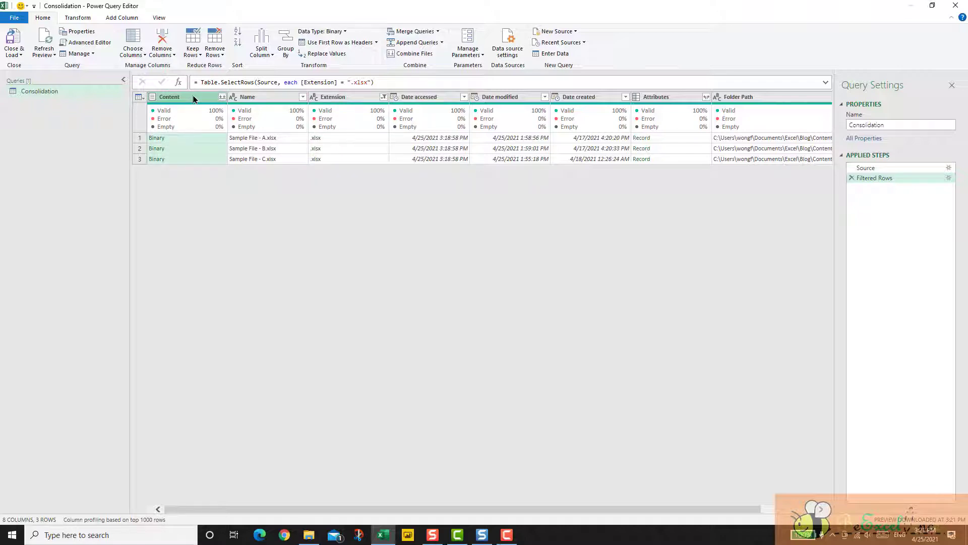
right_click(194, 95)
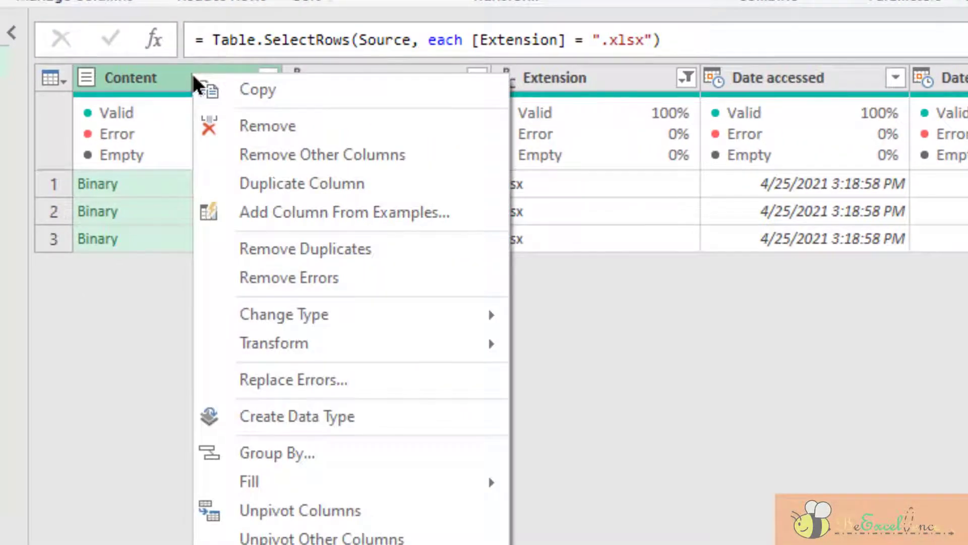
left_click(355, 153)
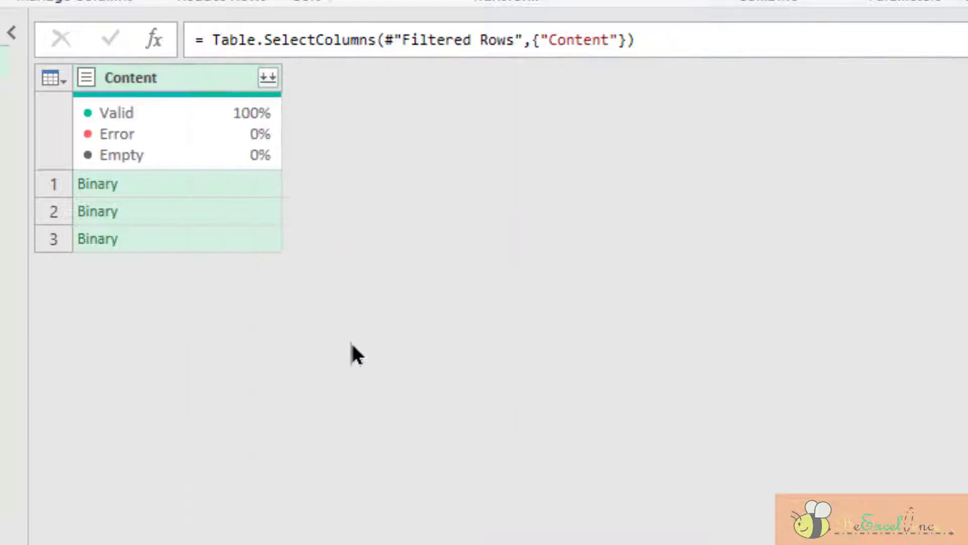
left_click(270, 79)
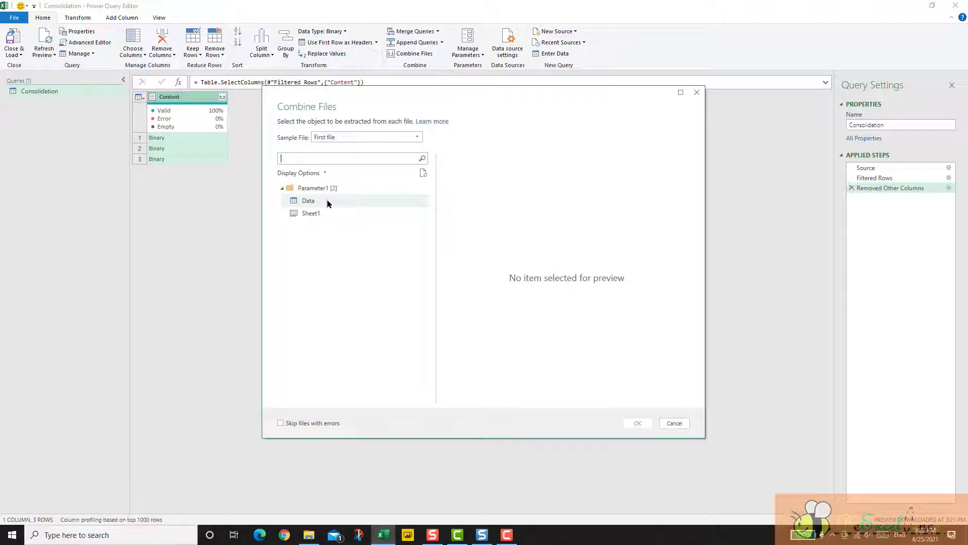
- Combine each file's Data table, then review the null and mismatched Rank values across all 15 rows
left_click(328, 200)
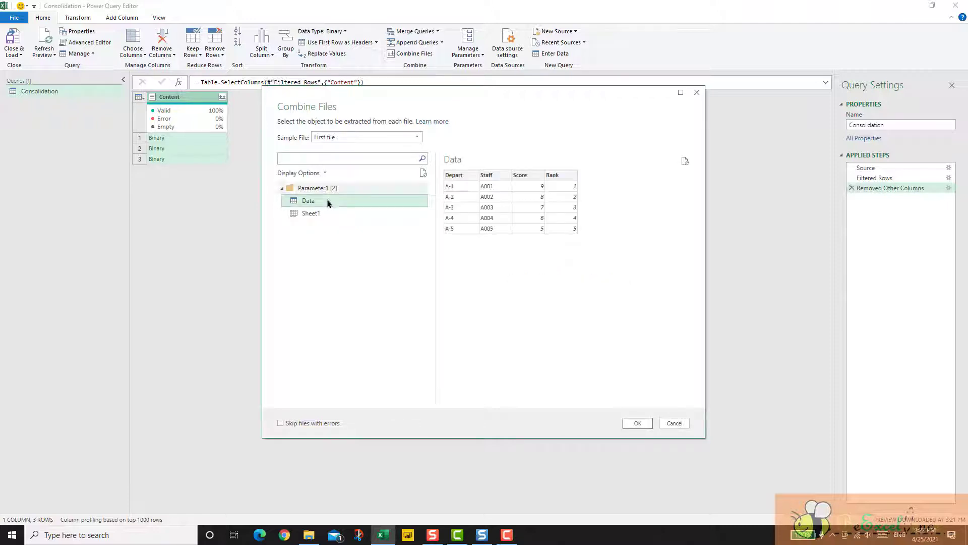
left_click(639, 425)
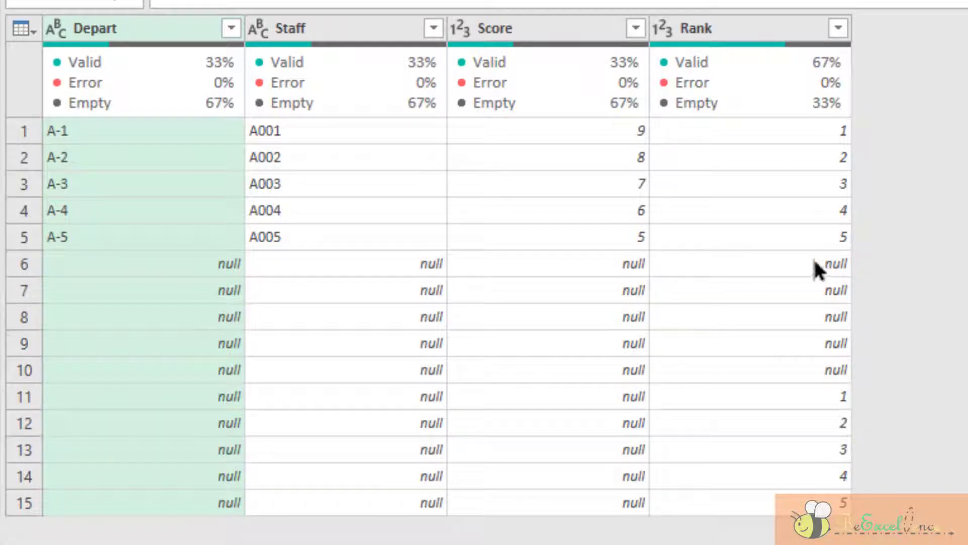
left_click_drag(811, 257, 843, 327)
left_click(840, 371)
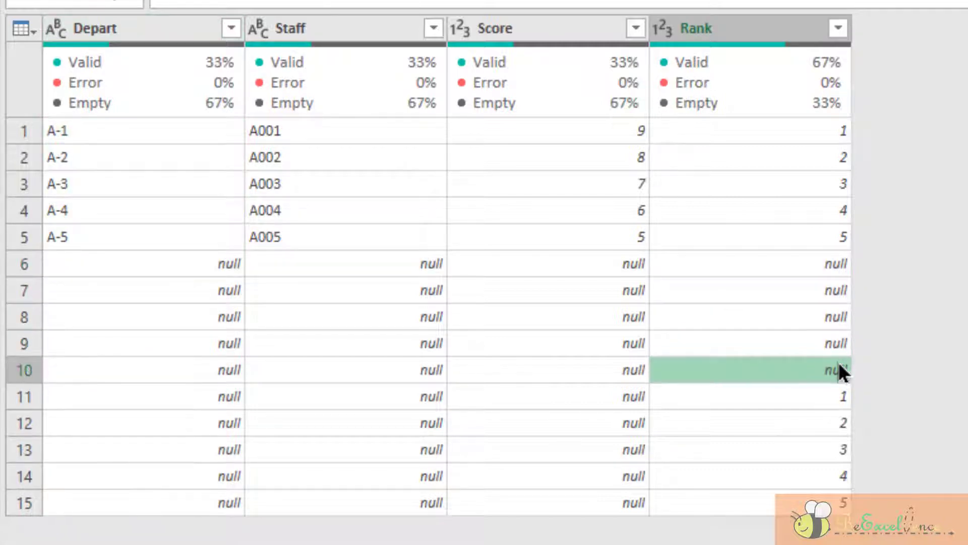
left_click(797, 399)
left_click(801, 420)
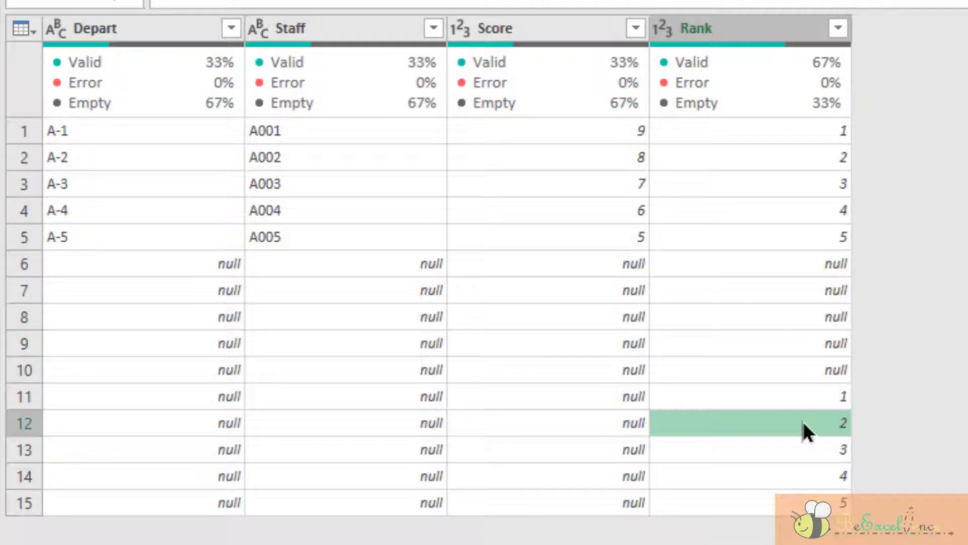
left_click(807, 450)
left_click(814, 477)
left_click(825, 503)
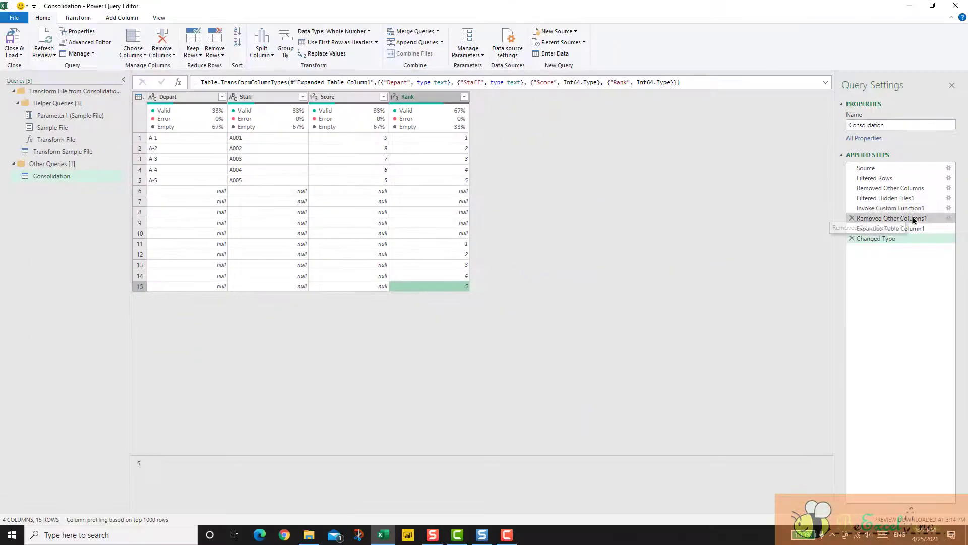
- Go back to Invoke Custom Function1 and preview the first file's Binary content and transformed Table
left_click(914, 218)
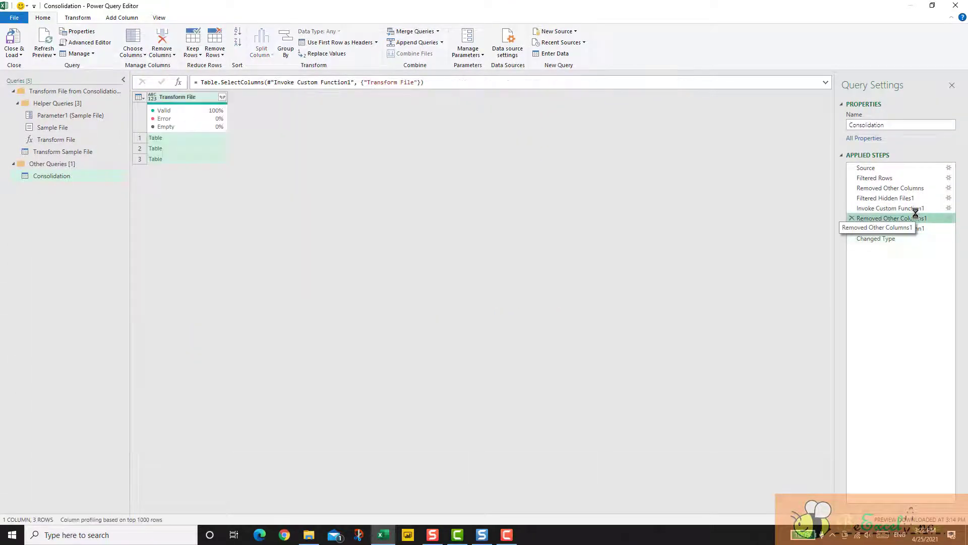
left_click(918, 209)
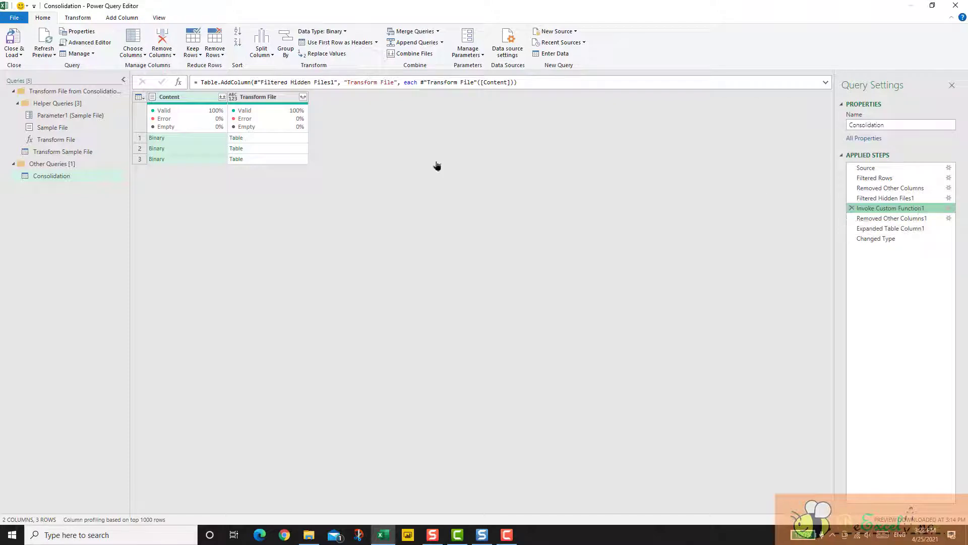
left_click(212, 138)
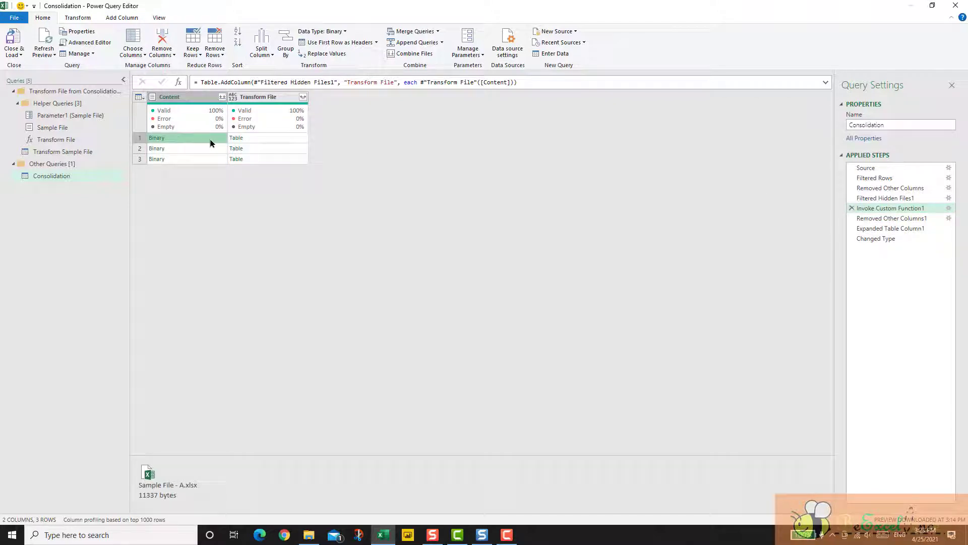
left_click(261, 140)
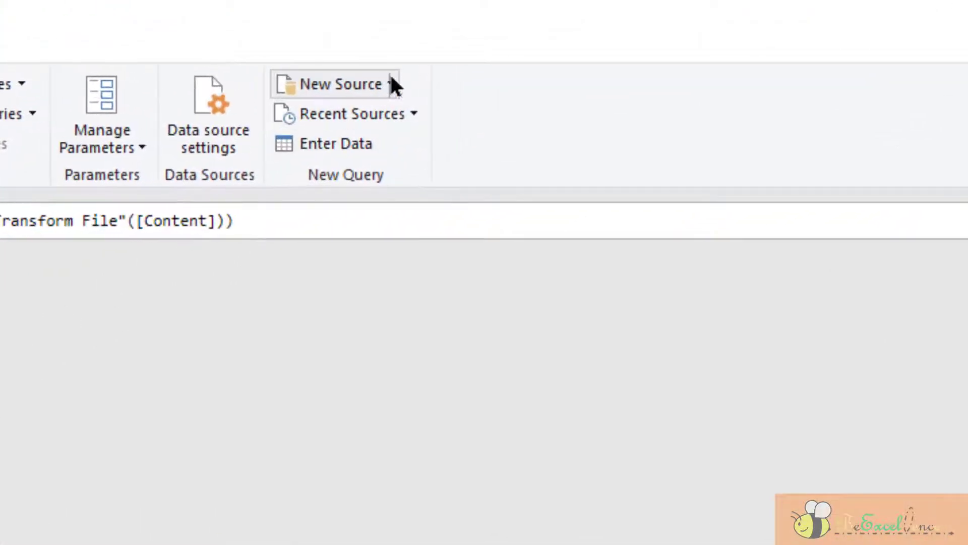
- Import the ConversionTable table from Conversion Table.xlsx through New Source > Excel
left_click(392, 85)
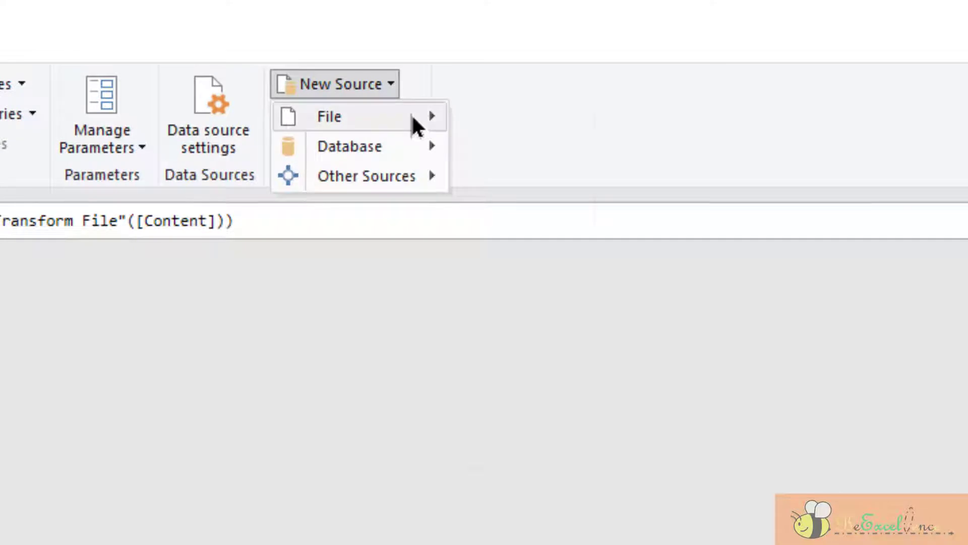
mouse_move(411, 123)
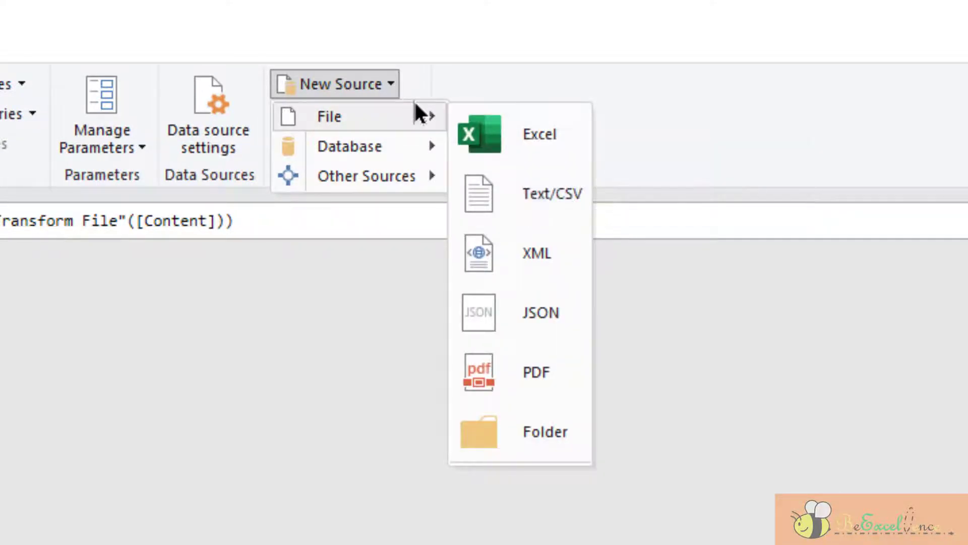
left_click(555, 129)
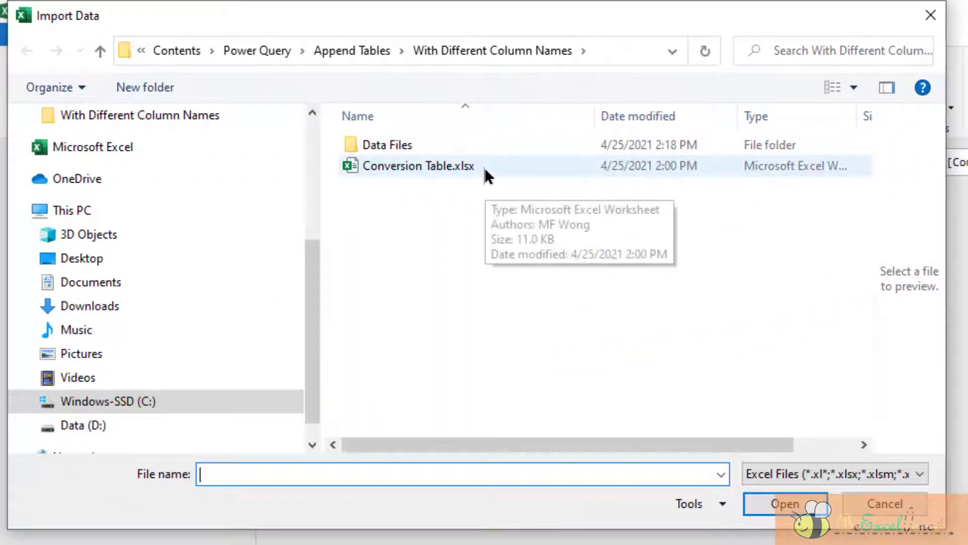
left_click(484, 169)
left_click(786, 503)
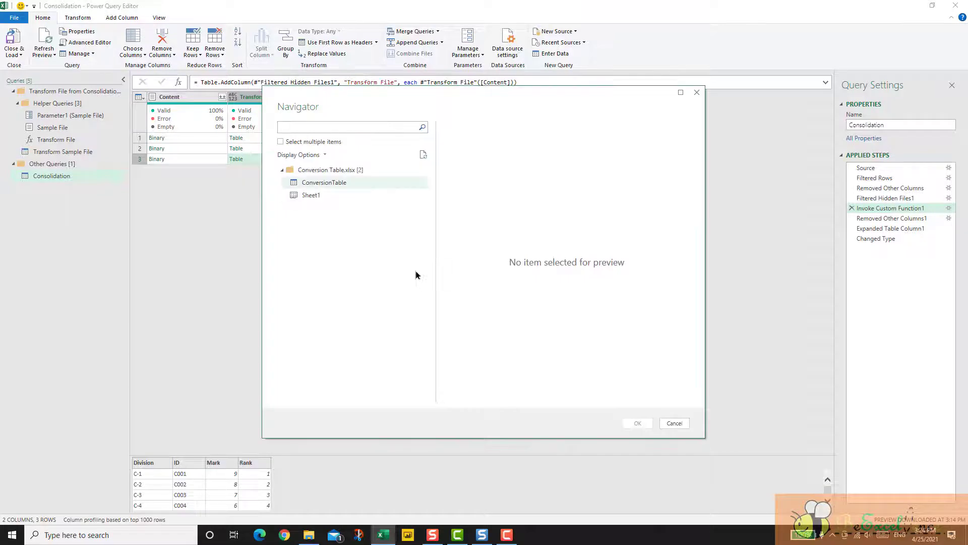
left_click(326, 186)
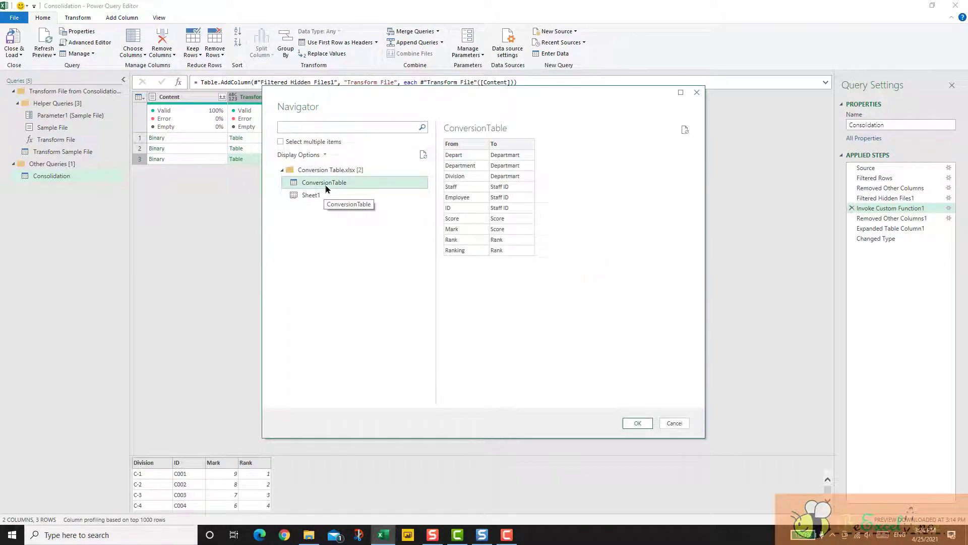
left_click(638, 423)
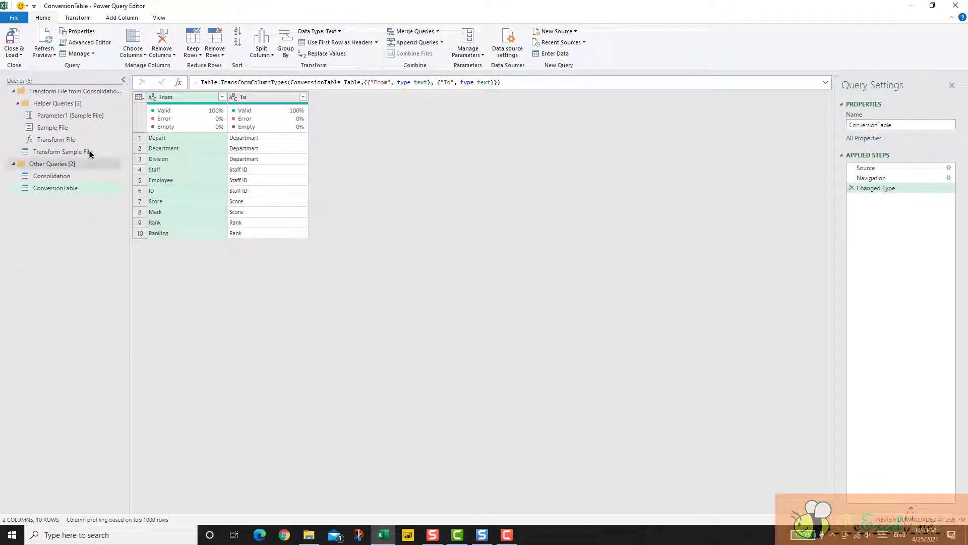
- In Transform Sample File, rename the Depart and Staff columns to AA and BB
left_click(91, 153)
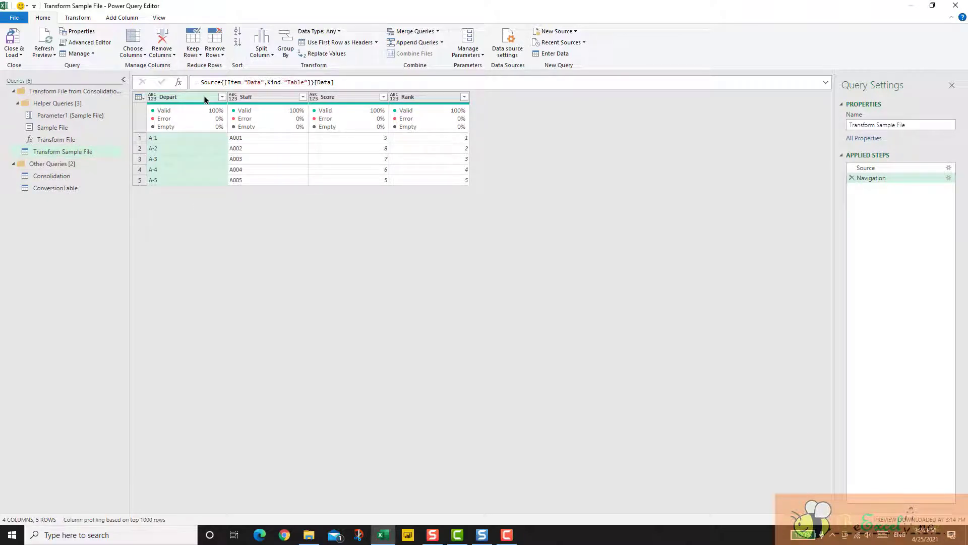
double_click(204, 98)
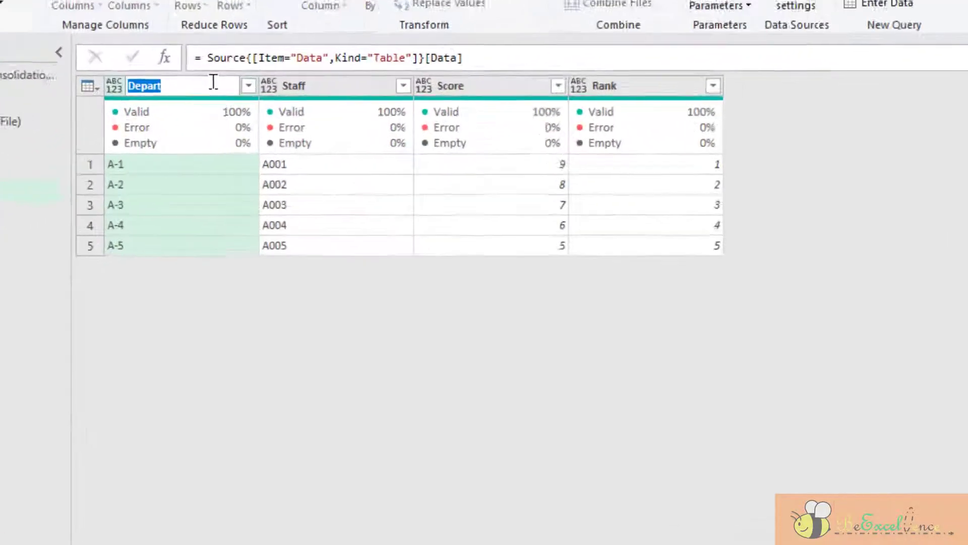
type("AA")
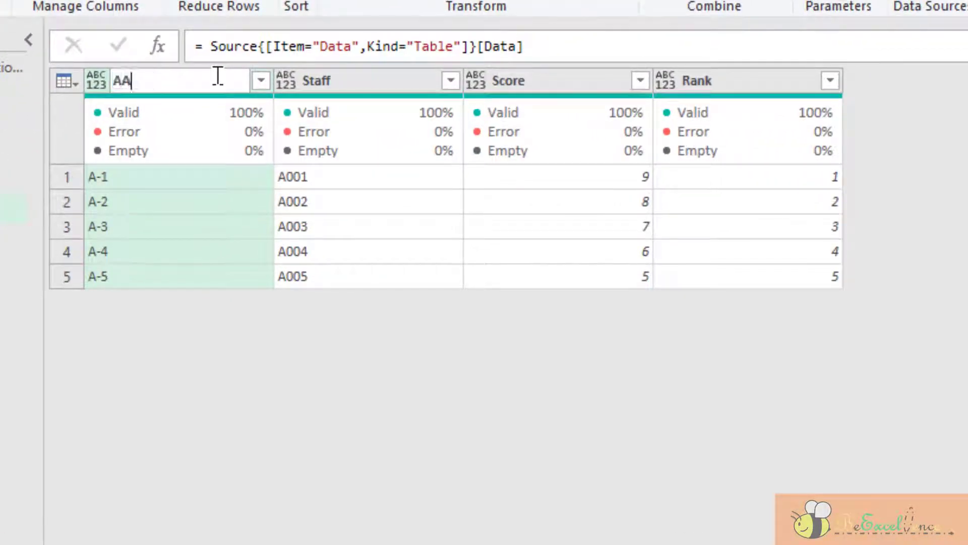
key("Return")
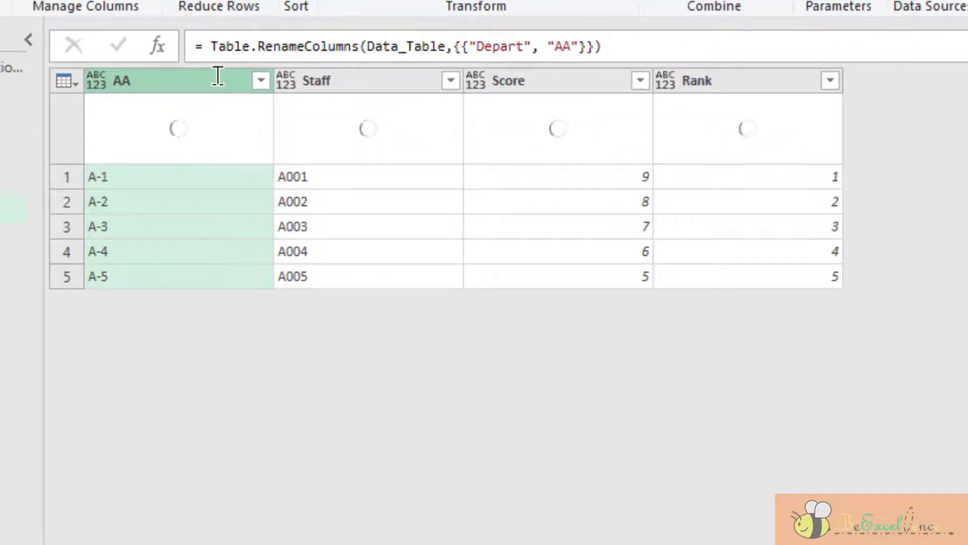
left_click(356, 77)
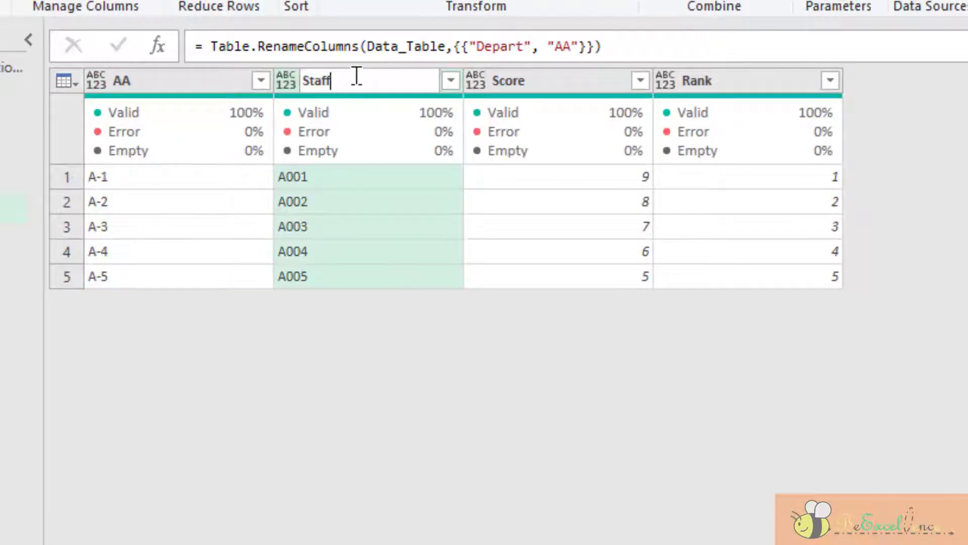
double_click(356, 77)
type("BB")
key("Return")
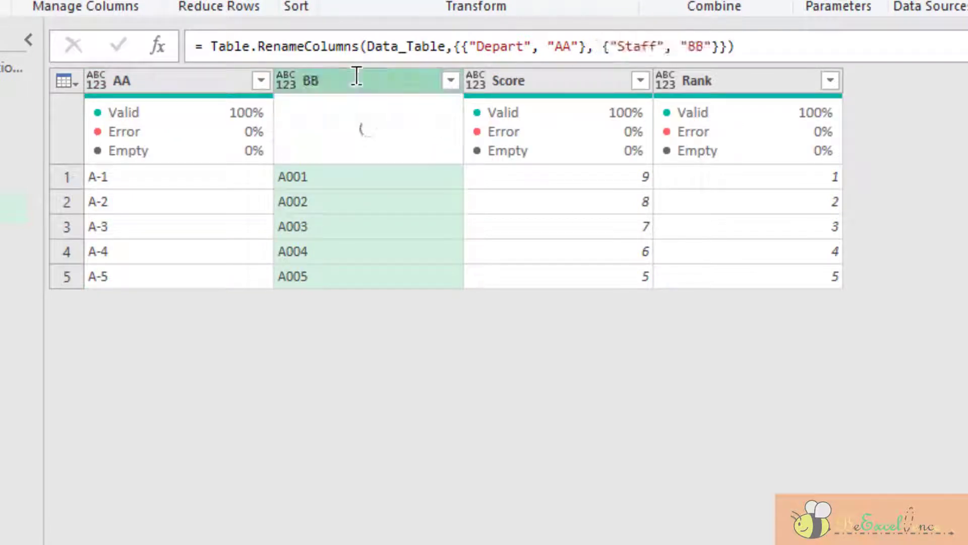
- Rename Score and Rank to CC and DD, then delete the Renamed Columns step
left_click(570, 76)
double_click(570, 76)
type("CC")
key("Return")
double_click(748, 83)
type("DD")
key("Return")
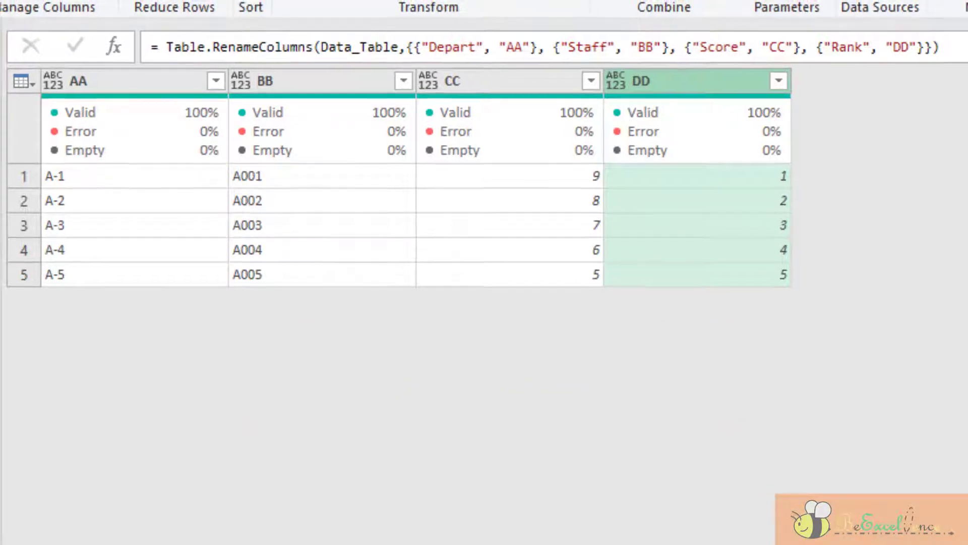
left_click(851, 188)
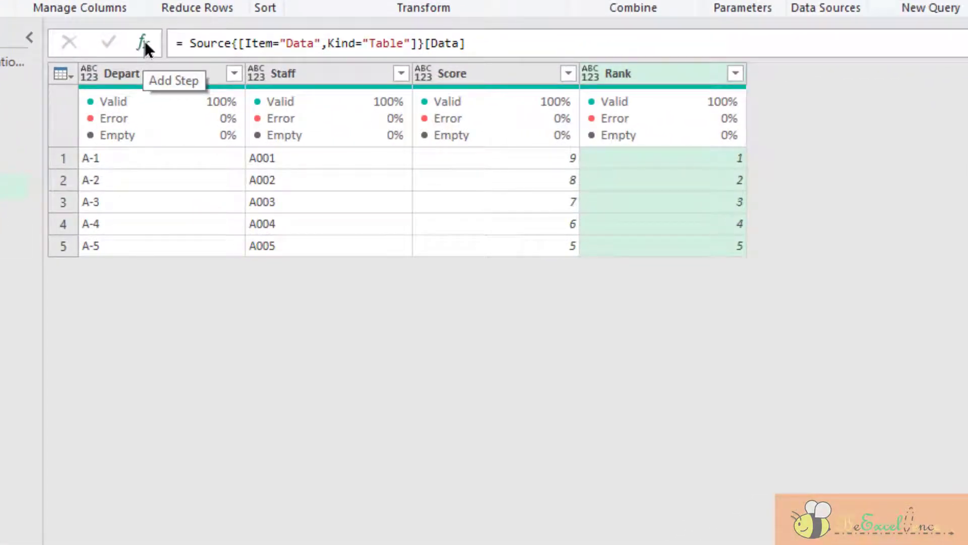
- Add a new step with the formula = Table.ColumnNames(Data_Table)
left_click(144, 43)
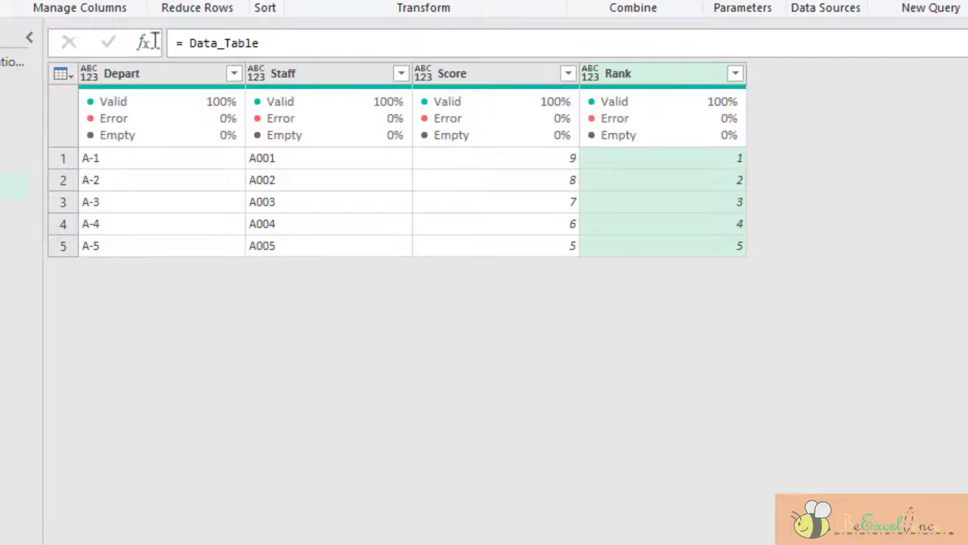
left_click(187, 43)
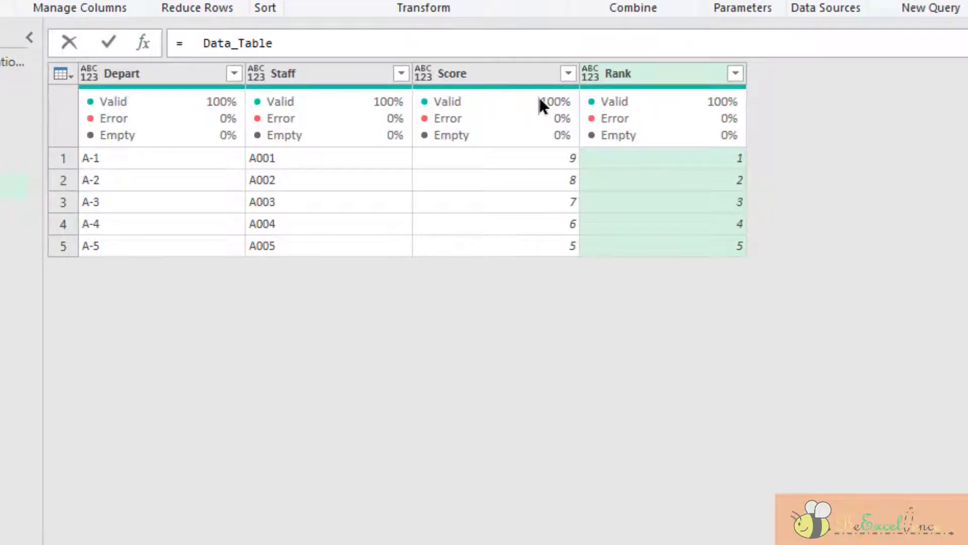
type("Table.C")
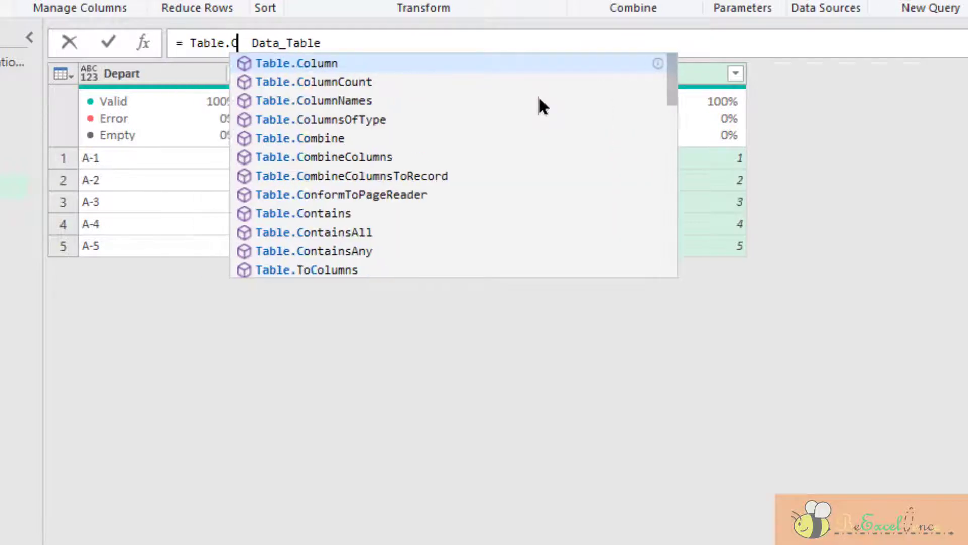
type("olumn")
key("Down")
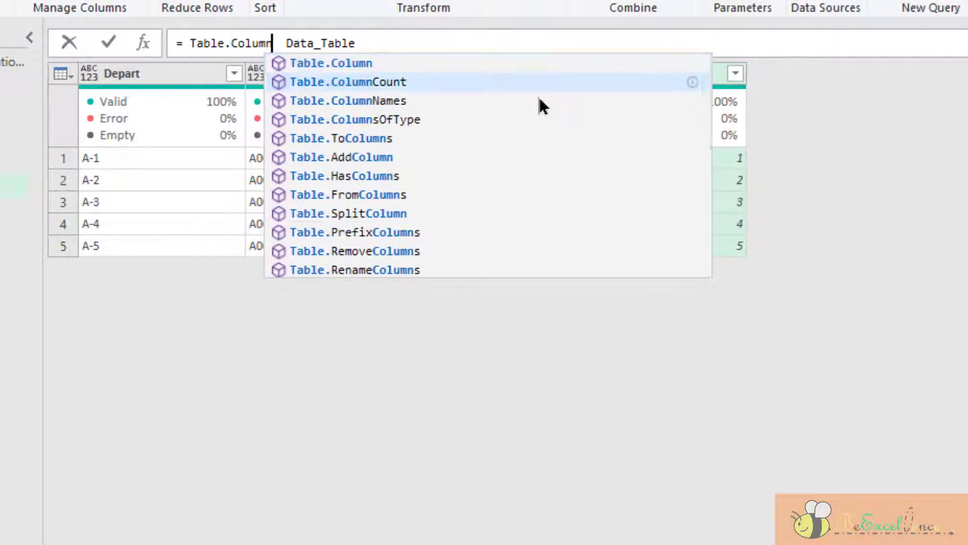
key("Down")
key("Tab")
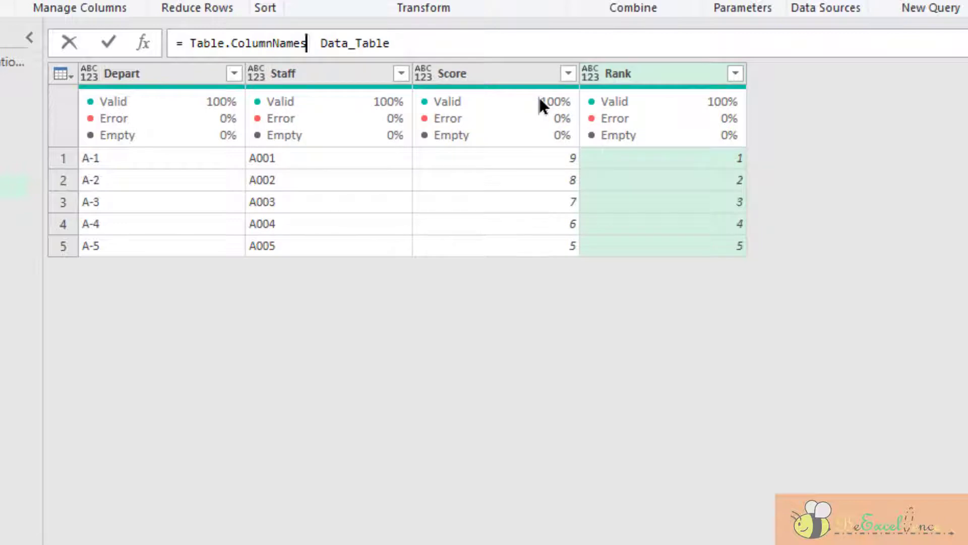
type("(")
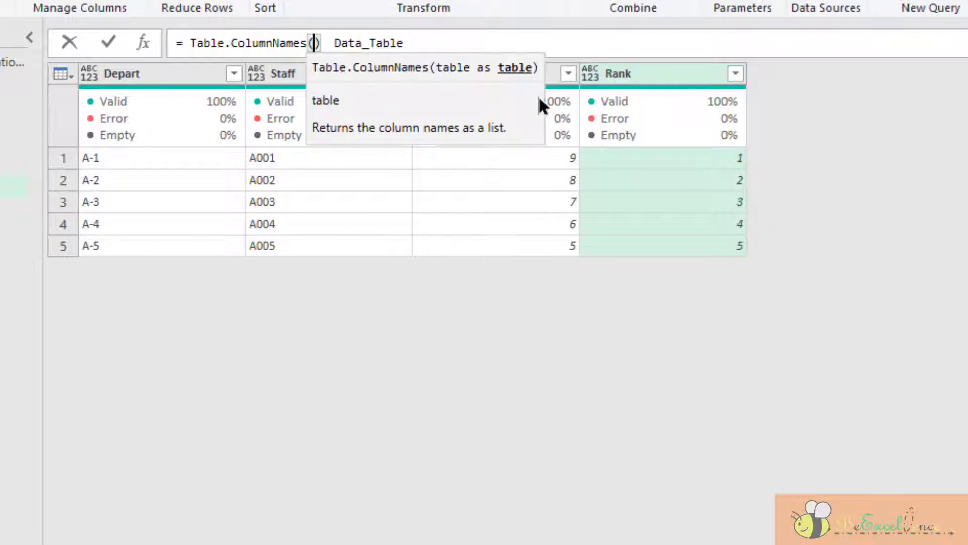
key("Delete")
key("Delete")
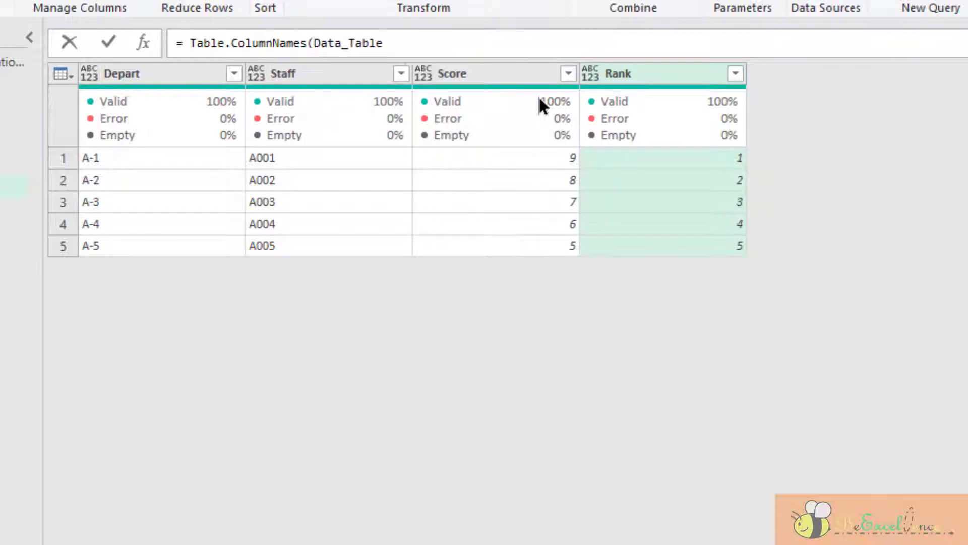
left_click(446, 44)
type(")")
key("Return")
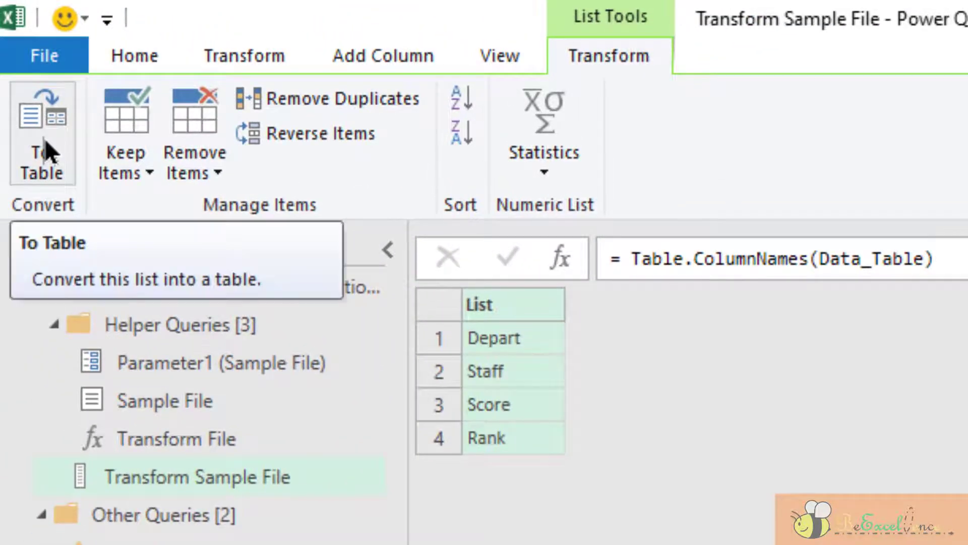
- Turn the column-name list into a table and merge it with ConversionTable, matching Column1 to From
left_click(45, 139)
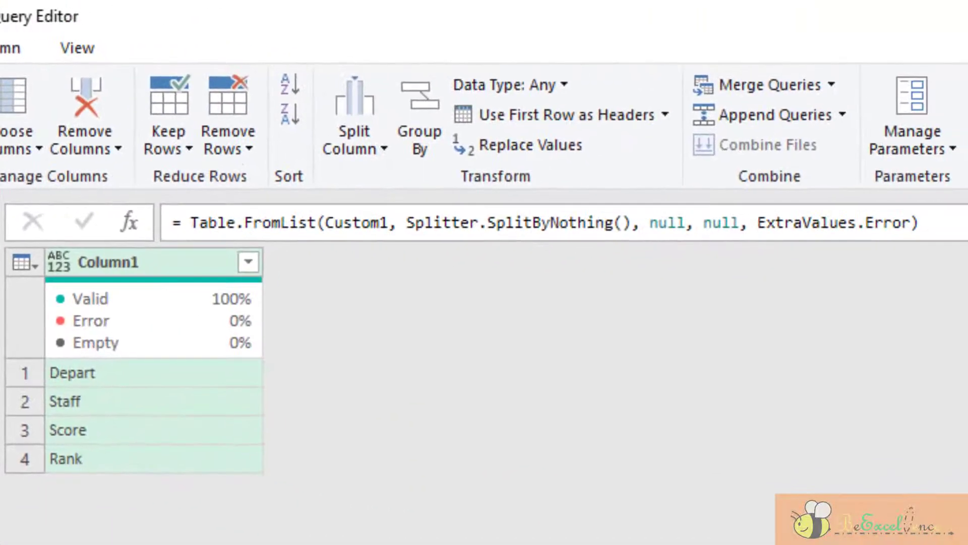
left_click(770, 83)
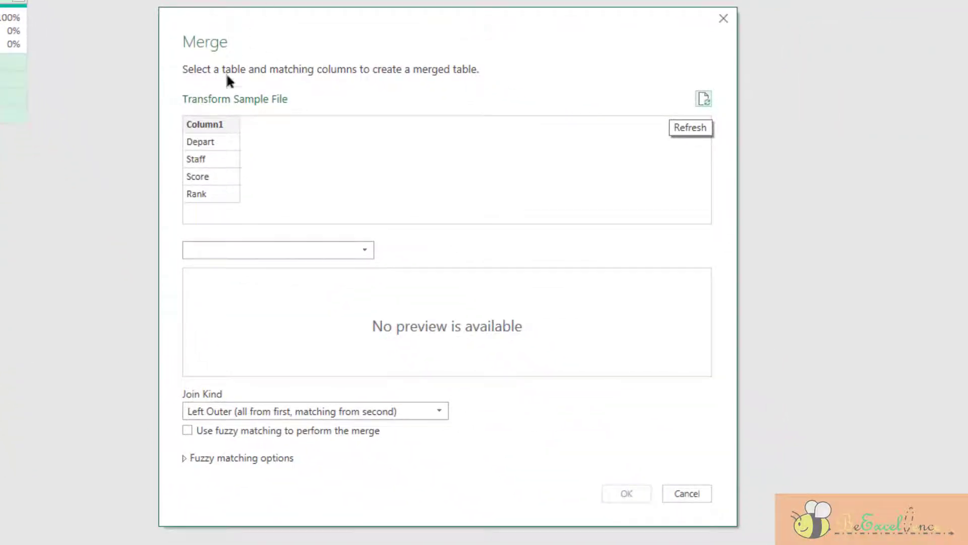
left_click(201, 123)
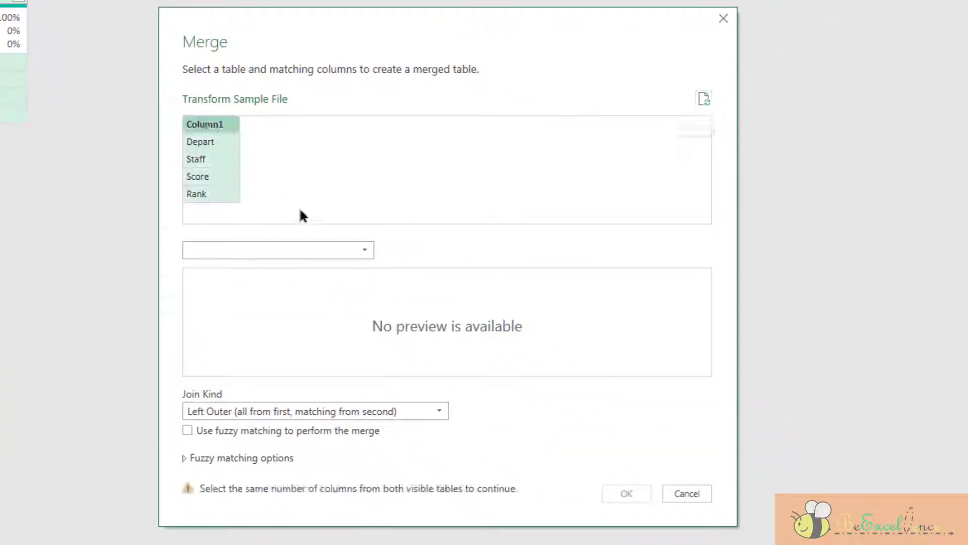
left_click(346, 250)
left_click(269, 268)
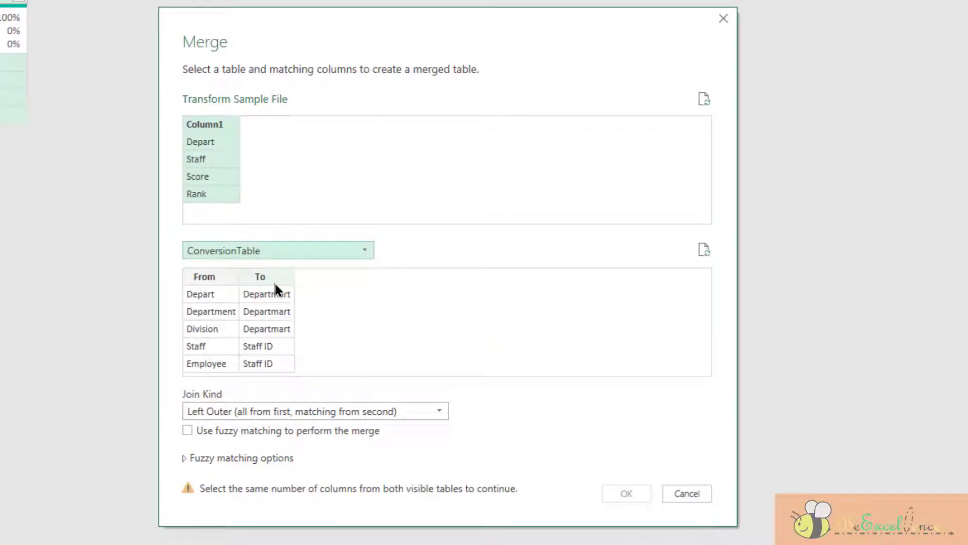
left_click(213, 276)
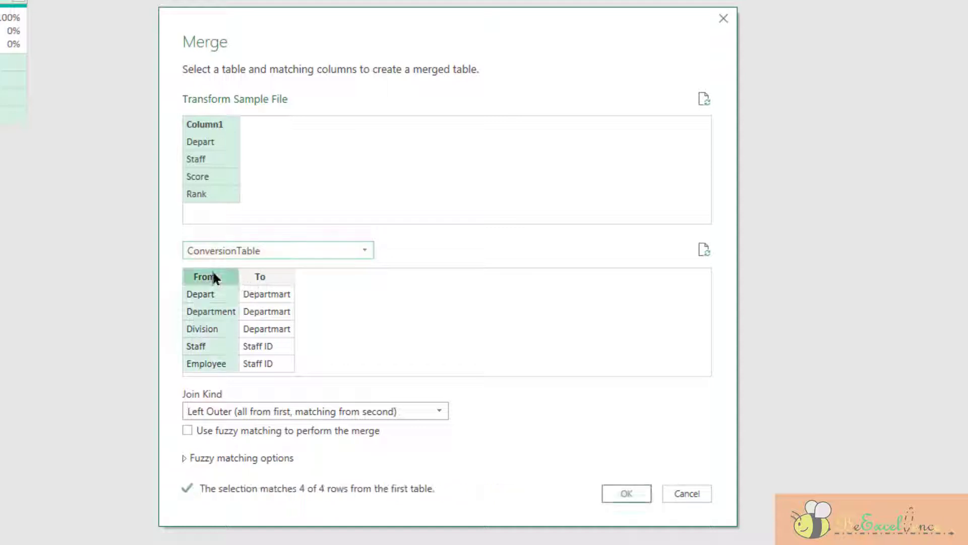
- Confirm the merge and expand ConversionTable to only its To column, without the prefix
left_click(626, 493)
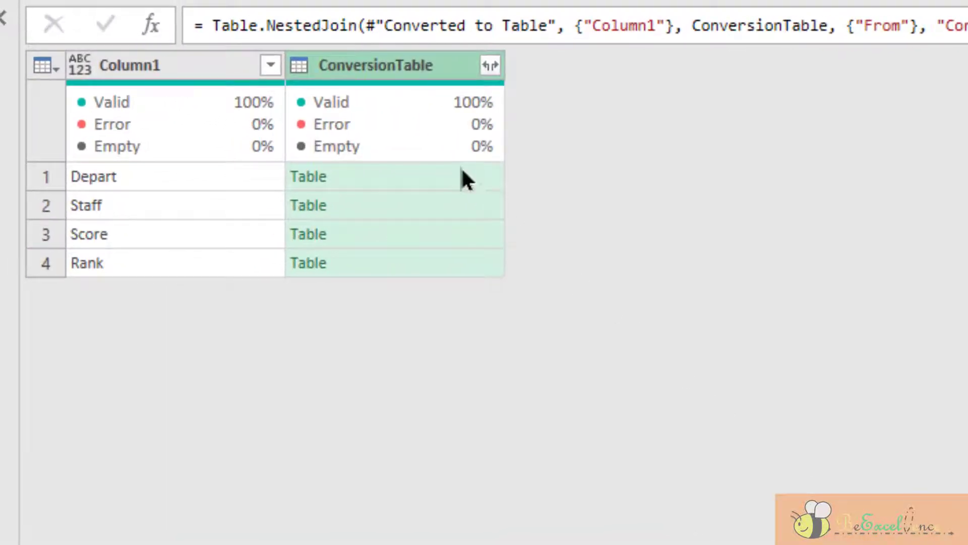
left_click(461, 171)
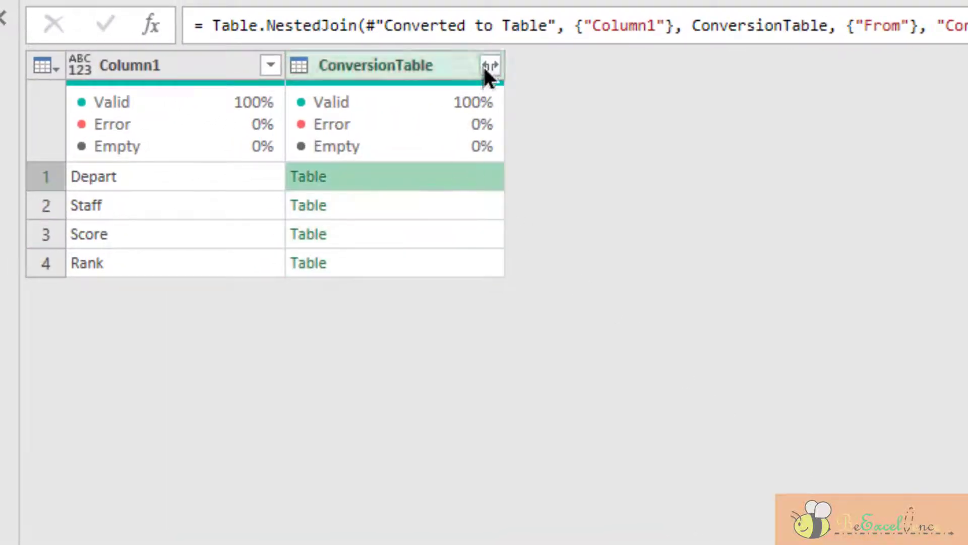
left_click(486, 66)
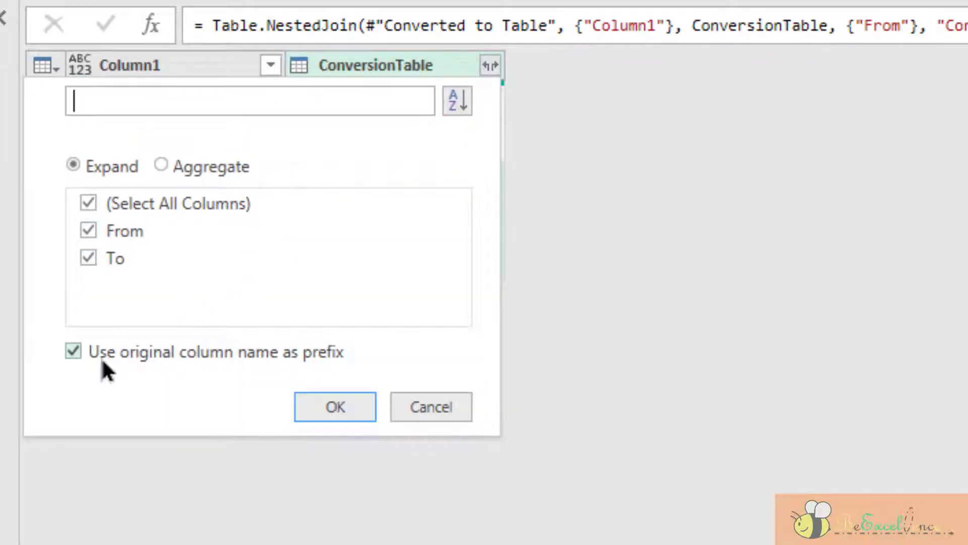
left_click(101, 358)
left_click(123, 230)
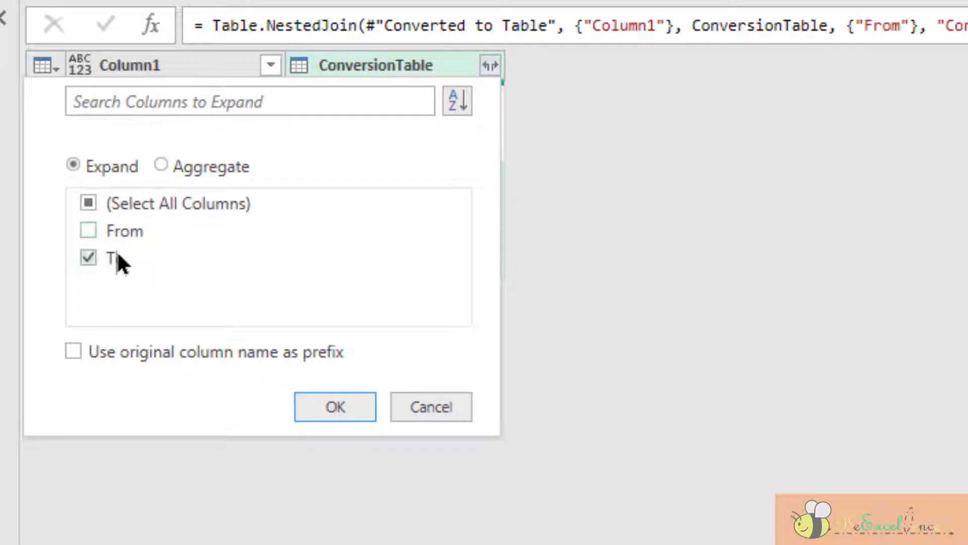
left_click(338, 404)
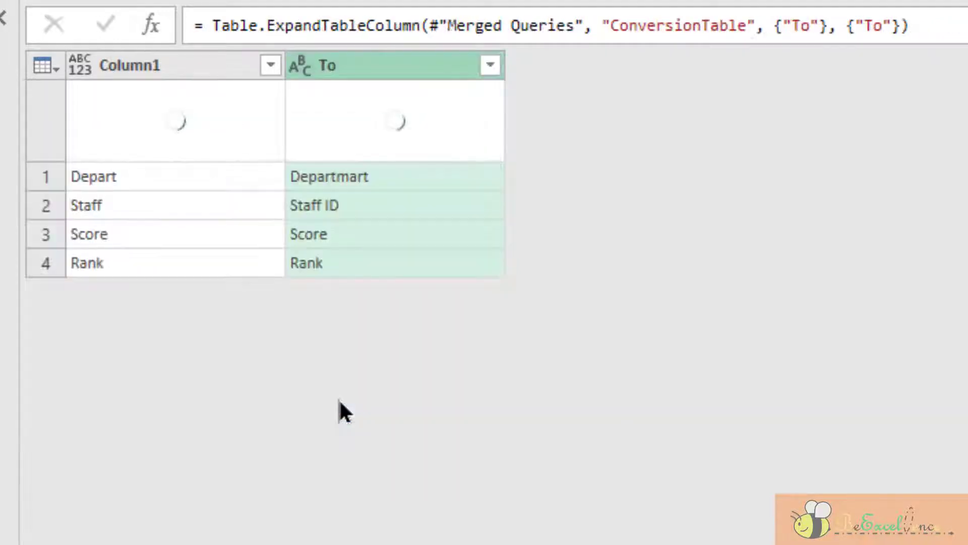
- Check the name pairs: Depart→Departmart, Staff→Staff ID, Score→Score, Rank→Rank
left_click(238, 174)
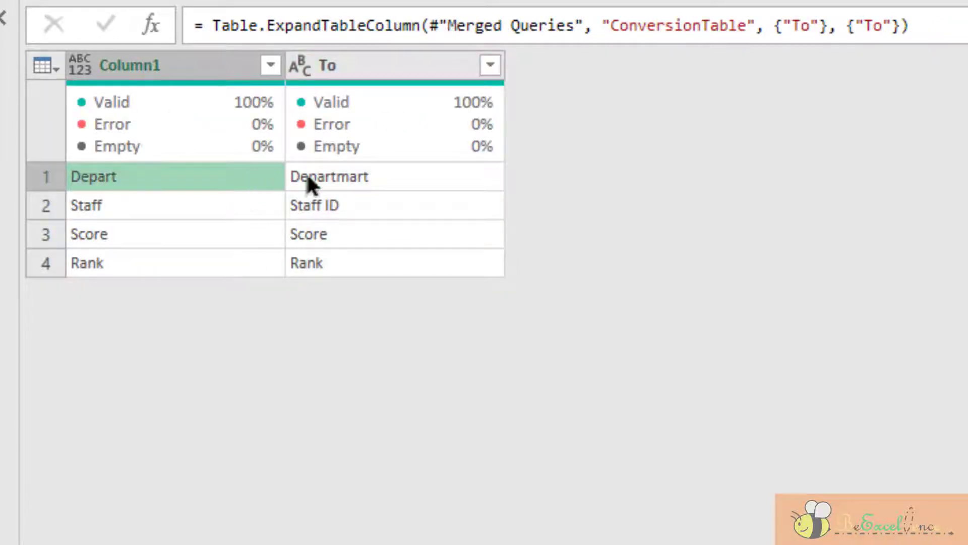
left_click(422, 176)
left_click(217, 204)
left_click(365, 201)
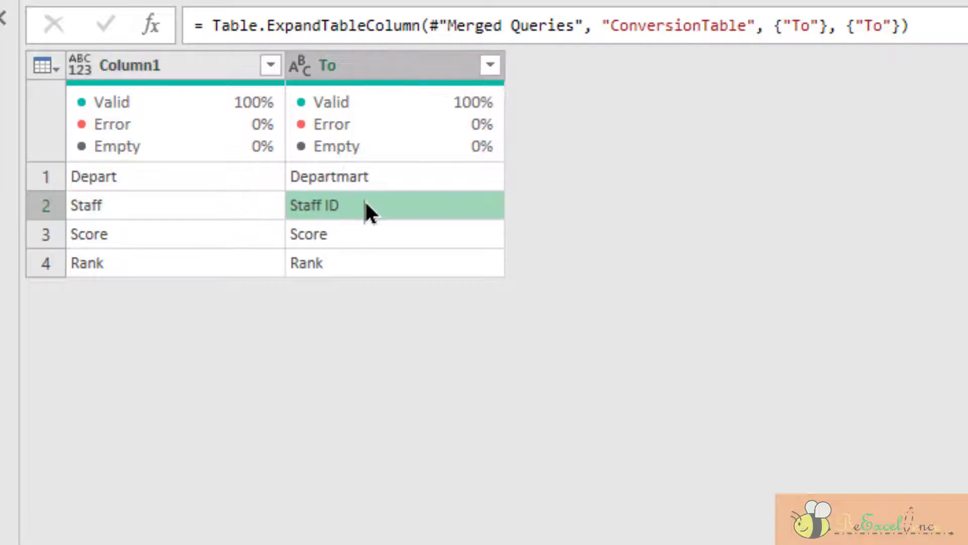
left_click(187, 232)
left_click(394, 235)
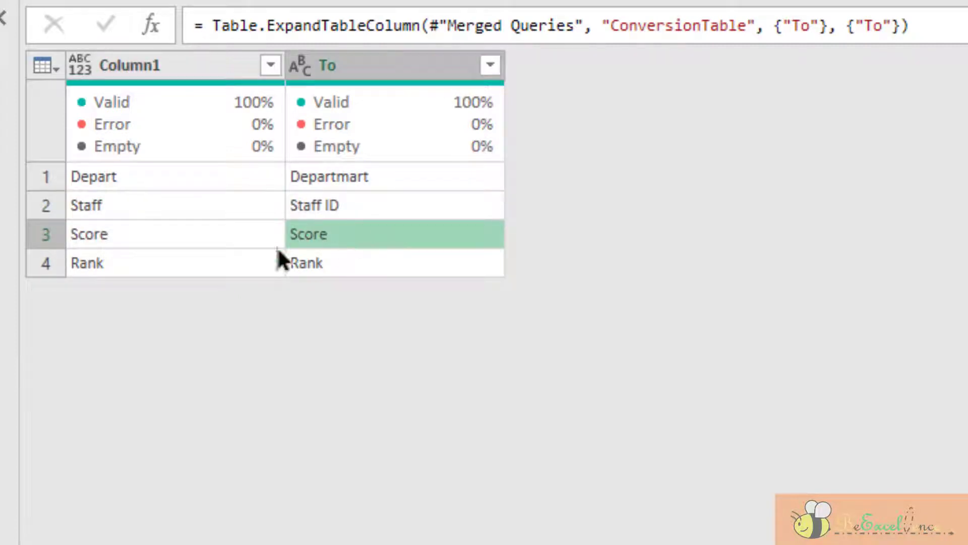
left_click(209, 263)
left_click(335, 262)
left_click(212, 174)
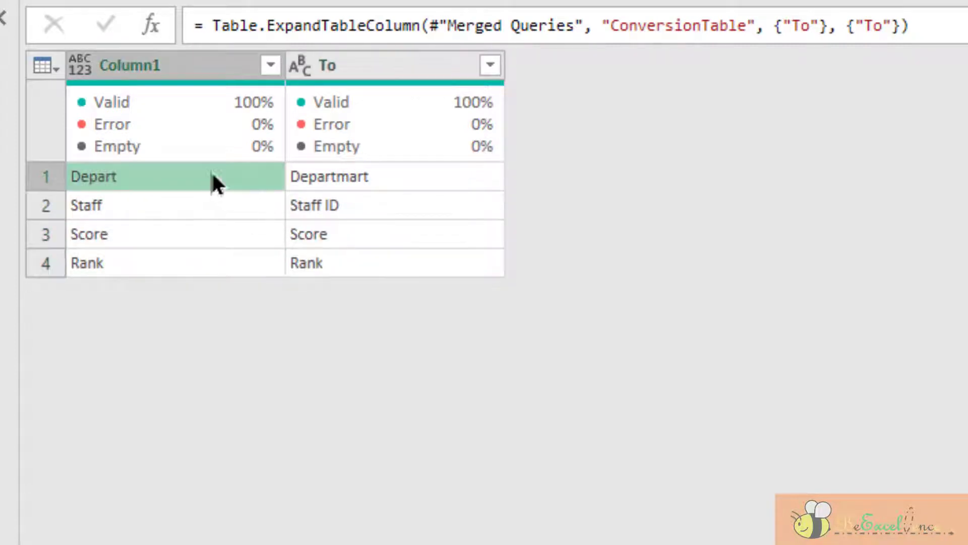
left_click(421, 182)
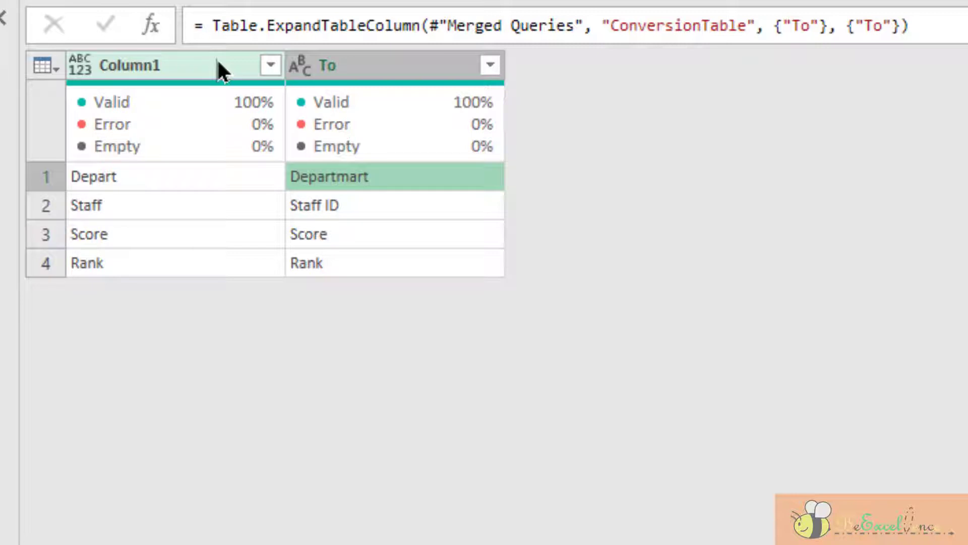
- Merge Column1 and To into a column named Merged using a comma separator
left_click(175, 64)
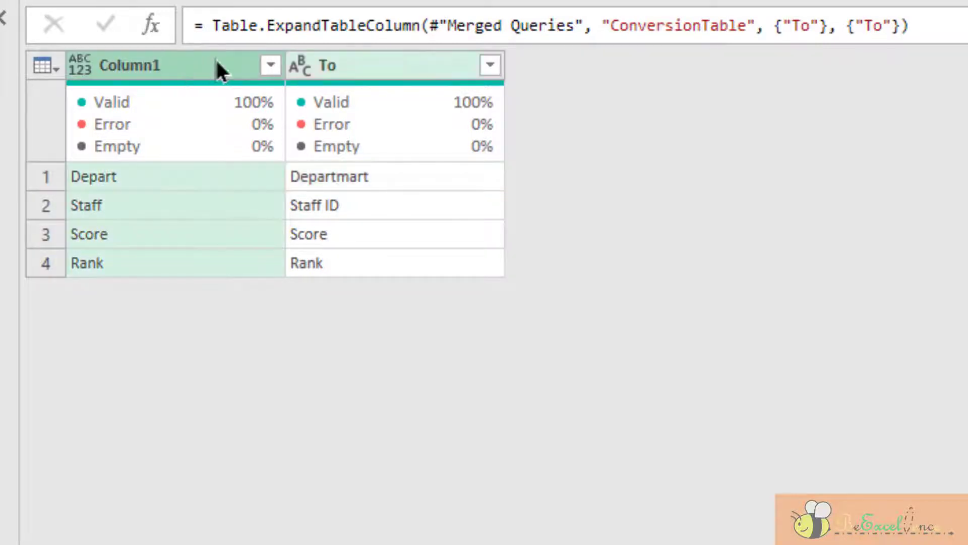
left_click(418, 60, "ctrl")
right_click(417, 61)
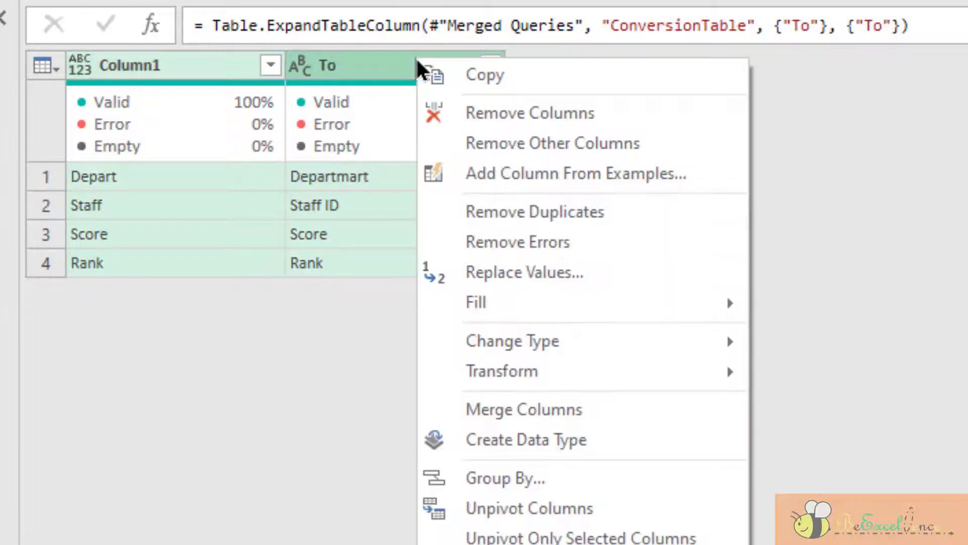
left_click(607, 413)
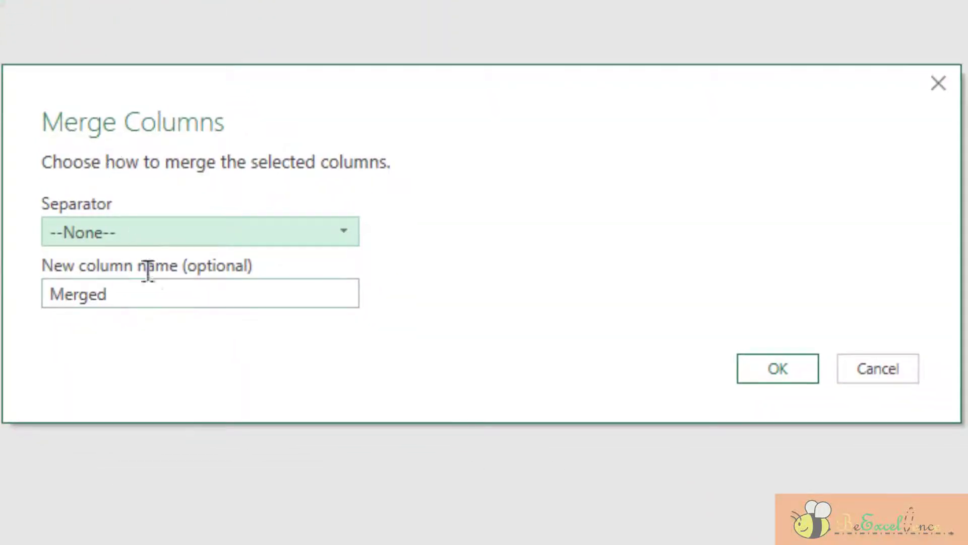
left_click(154, 295)
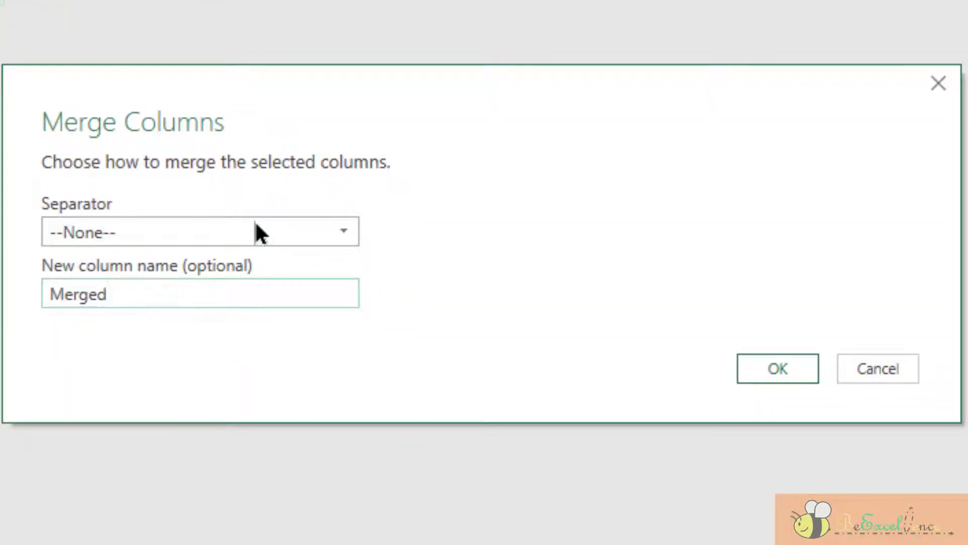
left_click(256, 229)
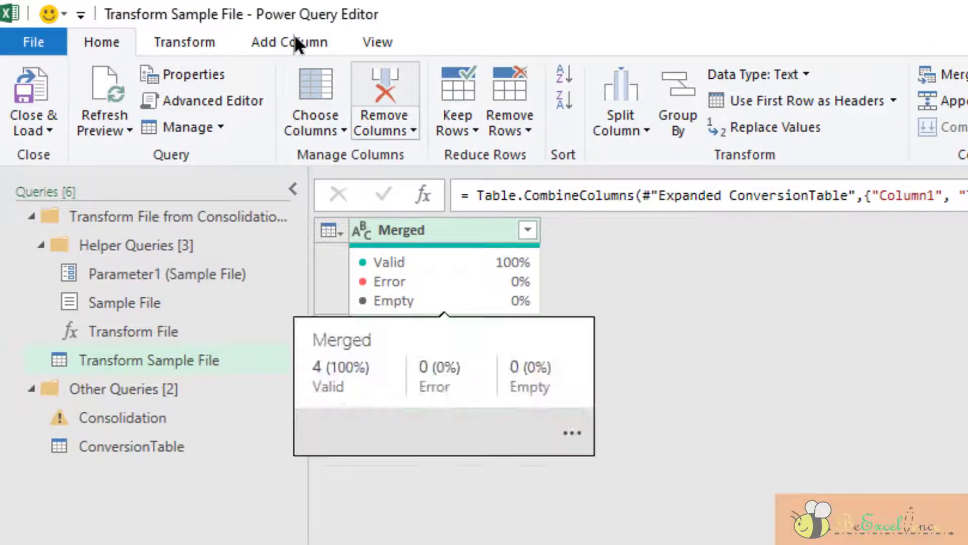
- Add a Custom column with the formula Text.Split([Merged], ",")
left_click(297, 44)
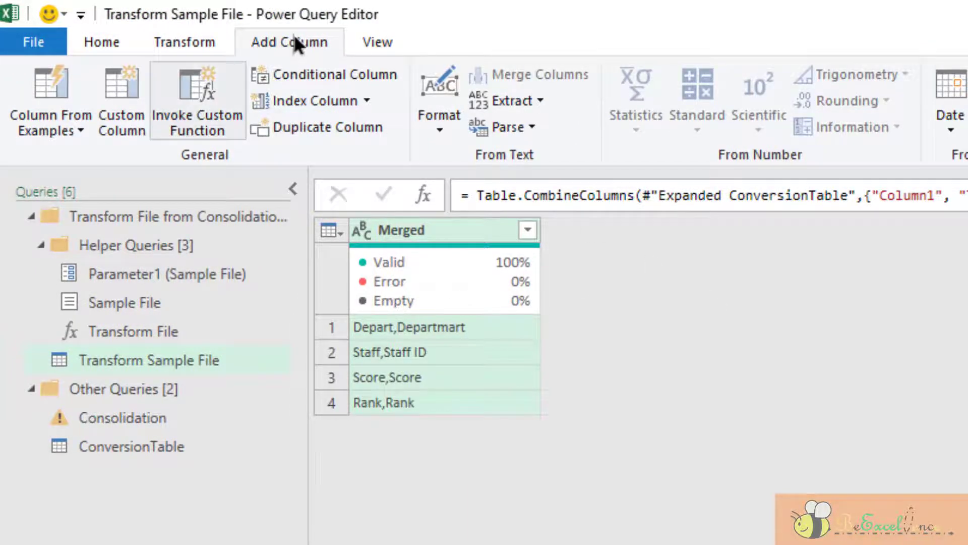
left_click(126, 123)
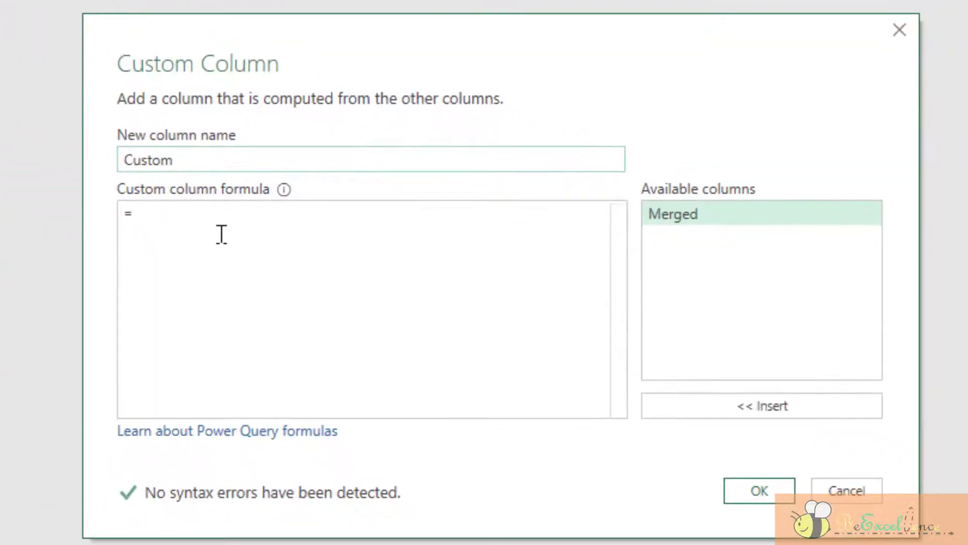
left_click(222, 235)
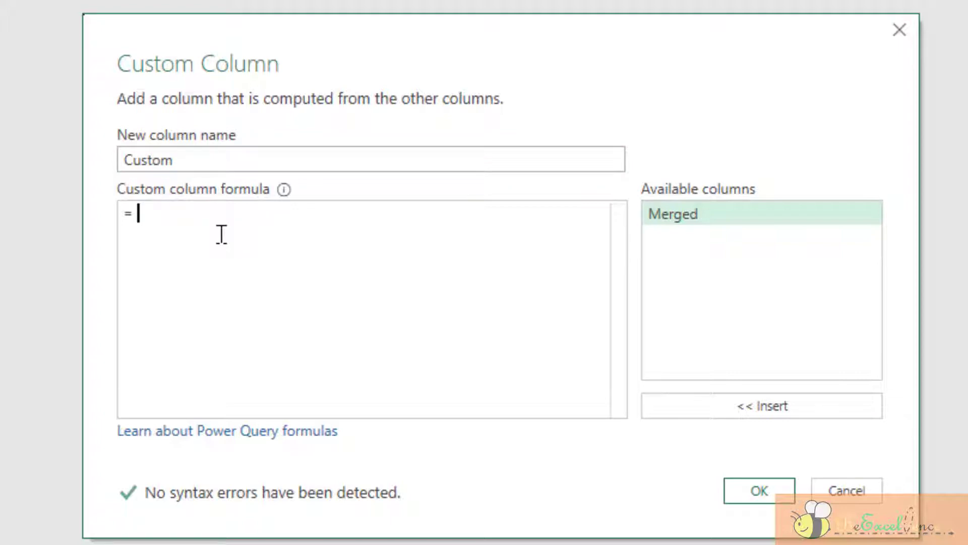
type("Text.")
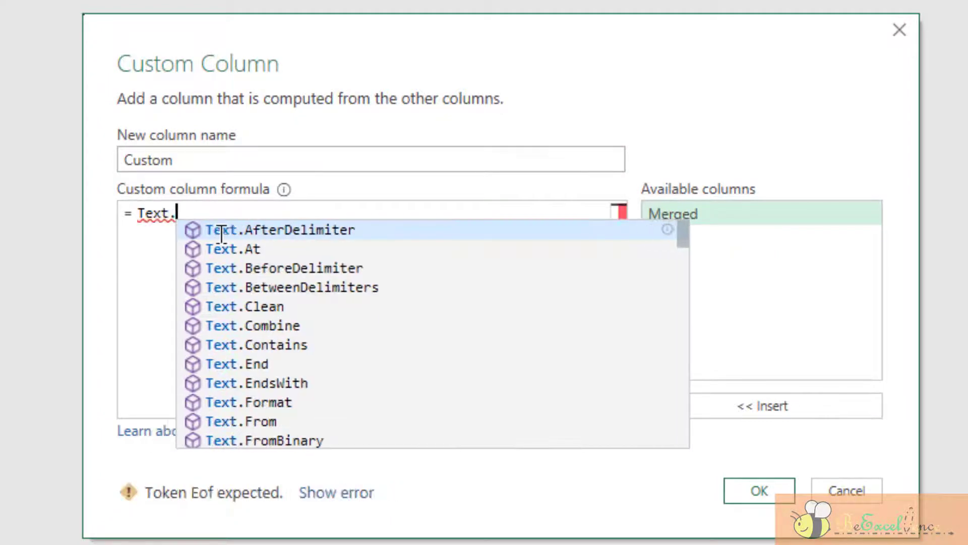
type("Spli")
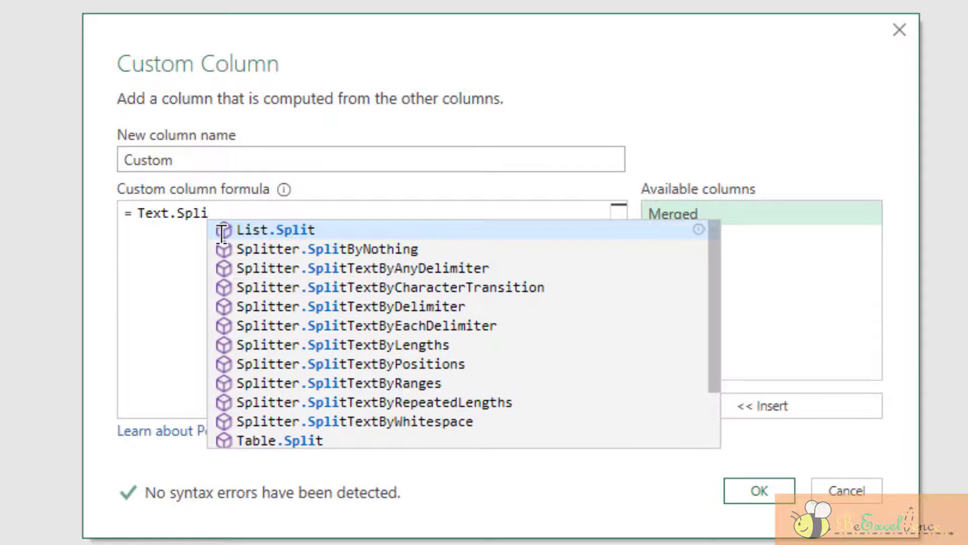
type("t")
key("Escape")
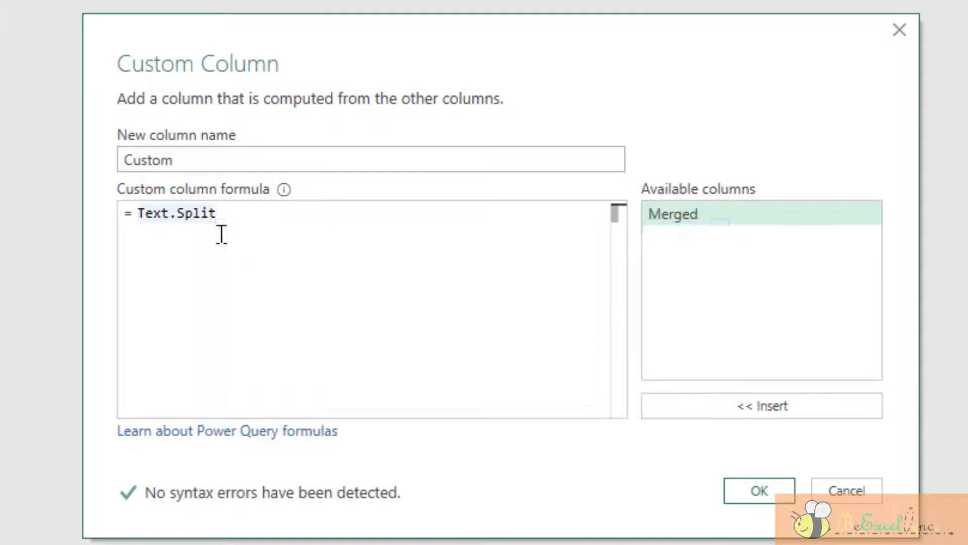
type("(")
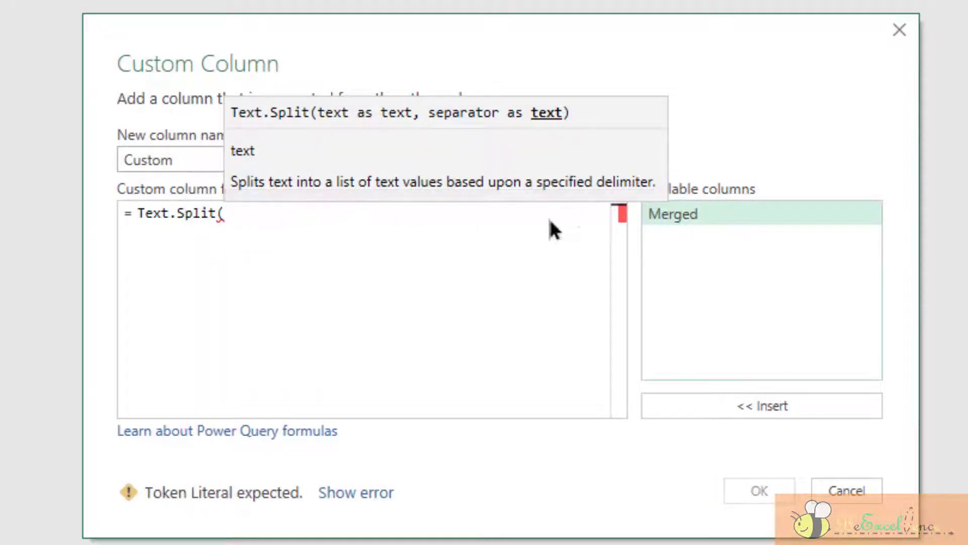
double_click(712, 213)
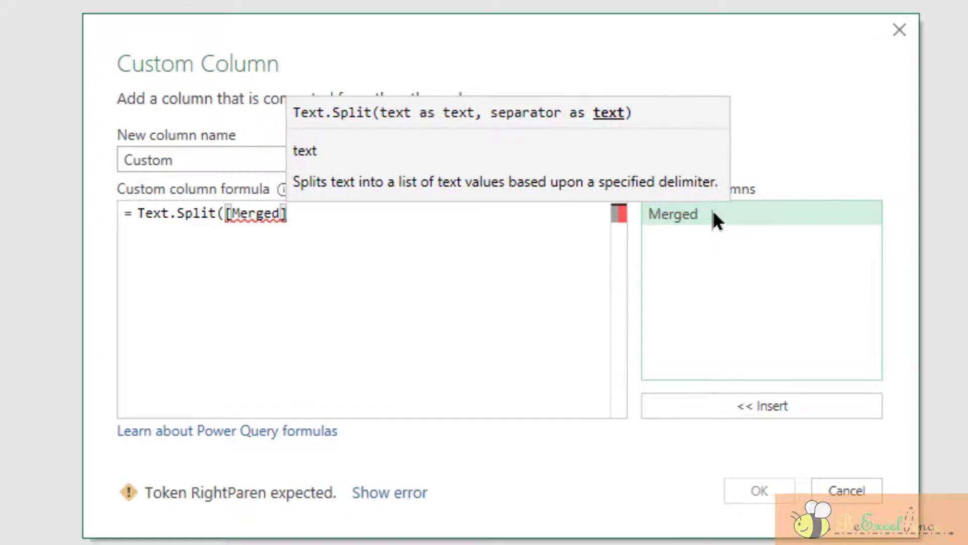
type(", \",\"")
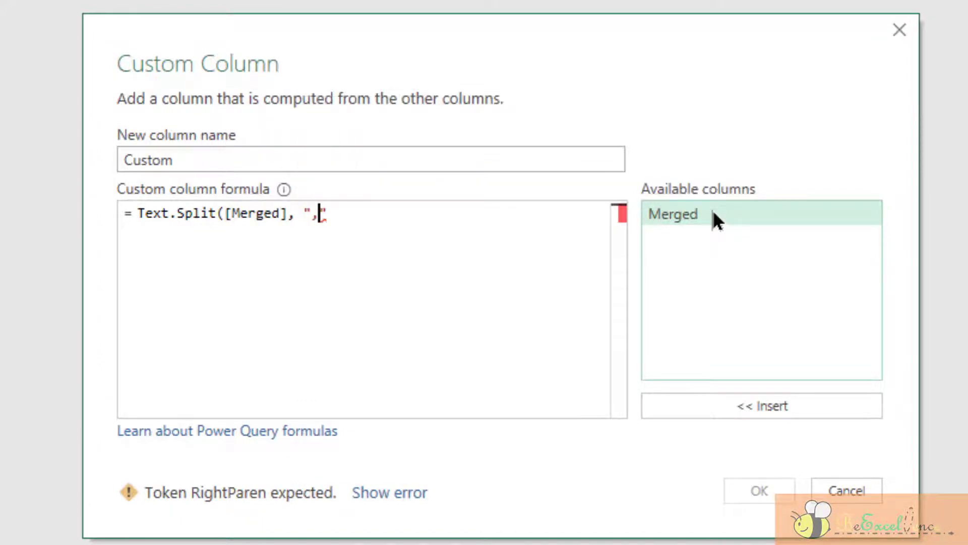
type(")")
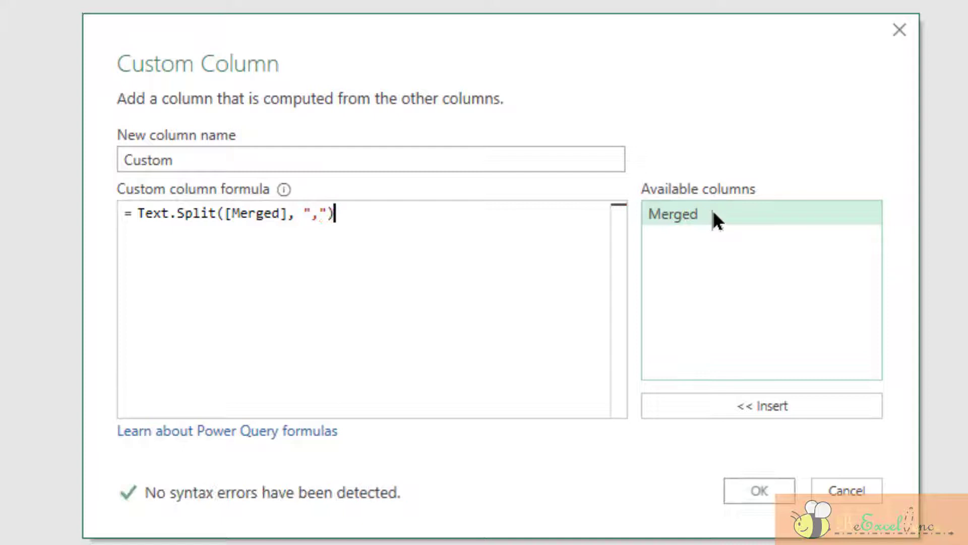
left_click(780, 489)
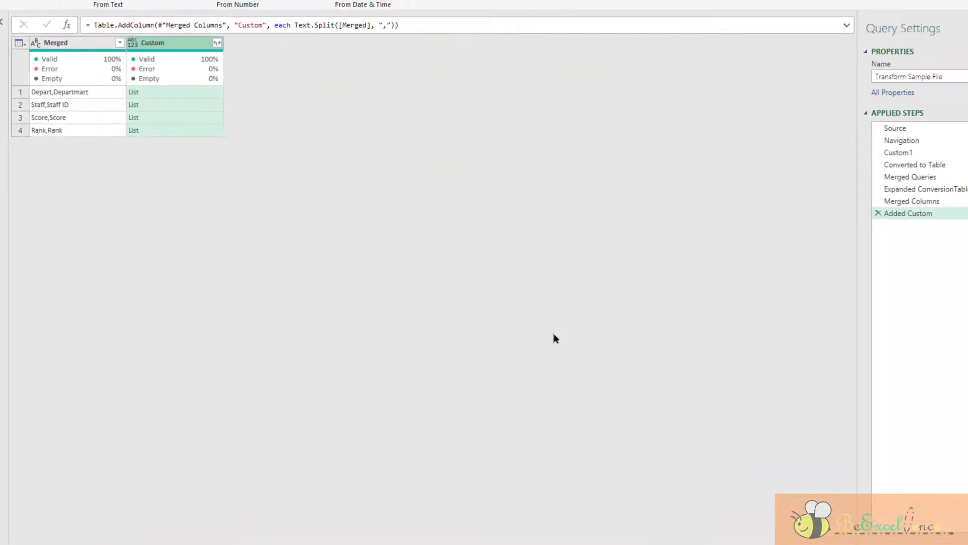
- Preview the split lists for Depart, Staff, Score and Rank rows
left_click(201, 92)
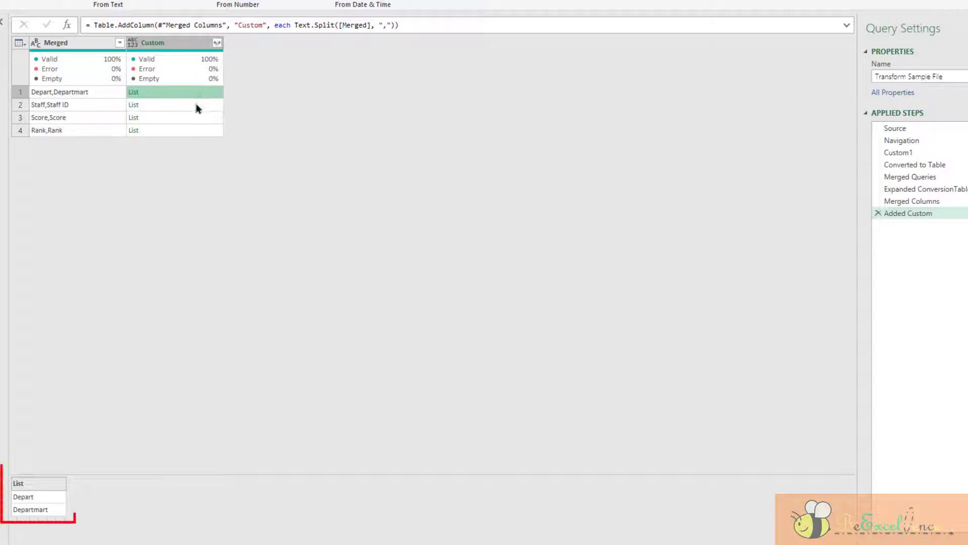
left_click(198, 105)
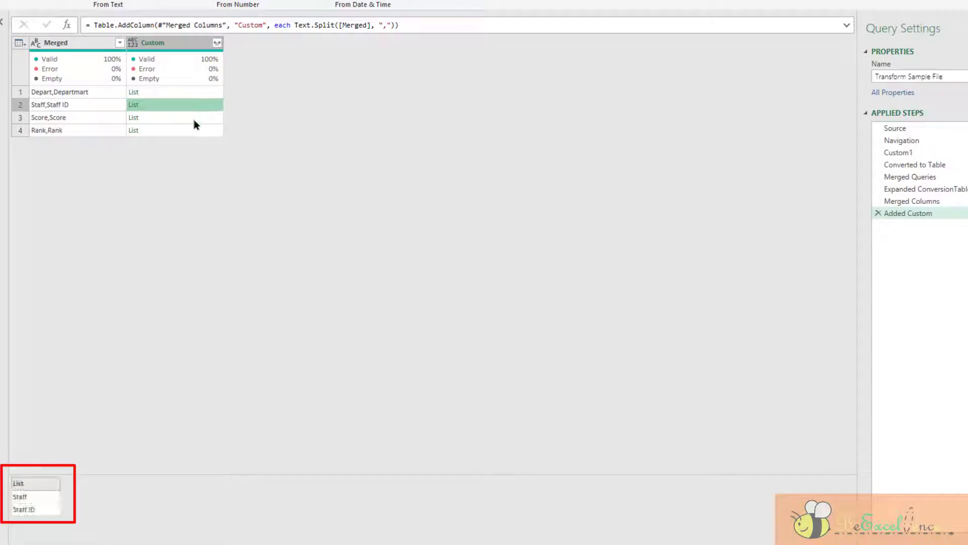
left_click(195, 117)
left_click(198, 133)
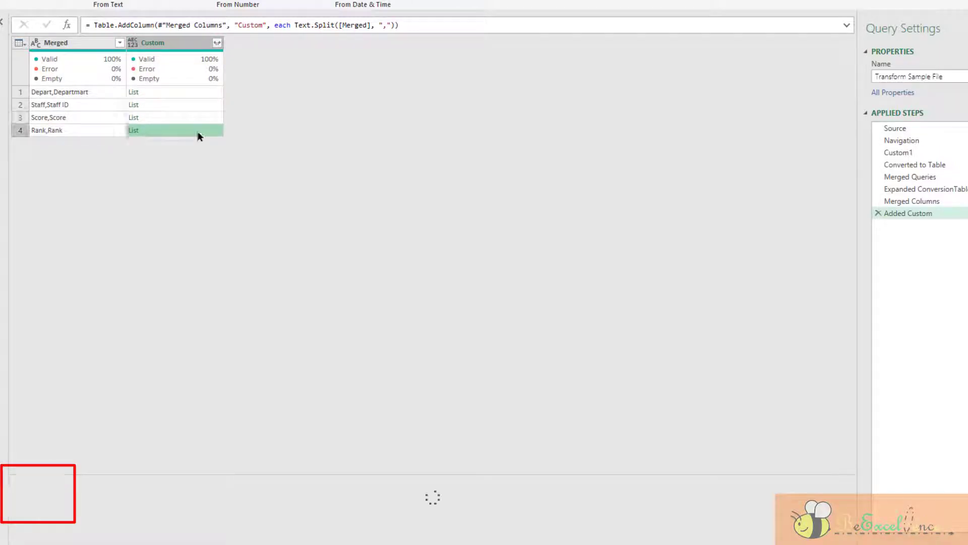
left_click(199, 93)
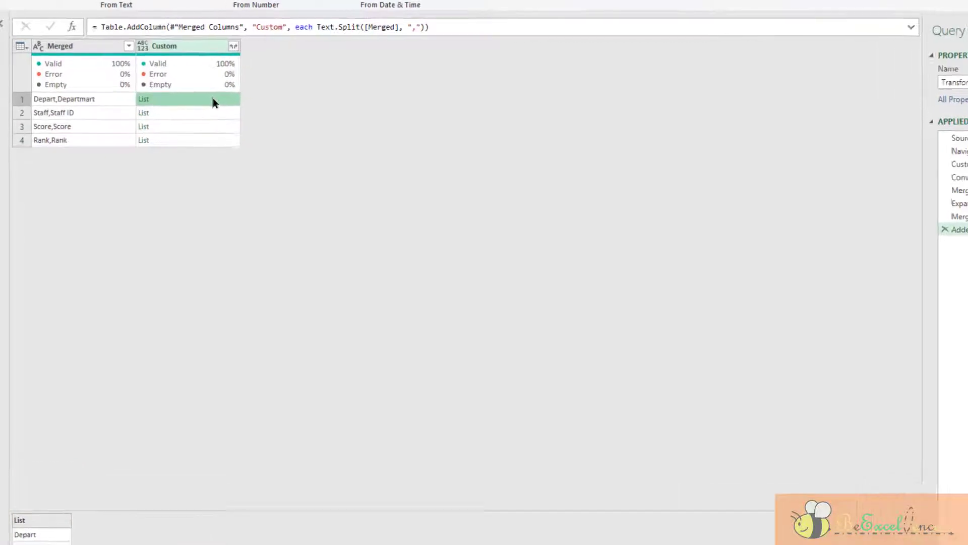
- Drill down the Custom column into a list of four lists and inspect each
right_click(182, 41)
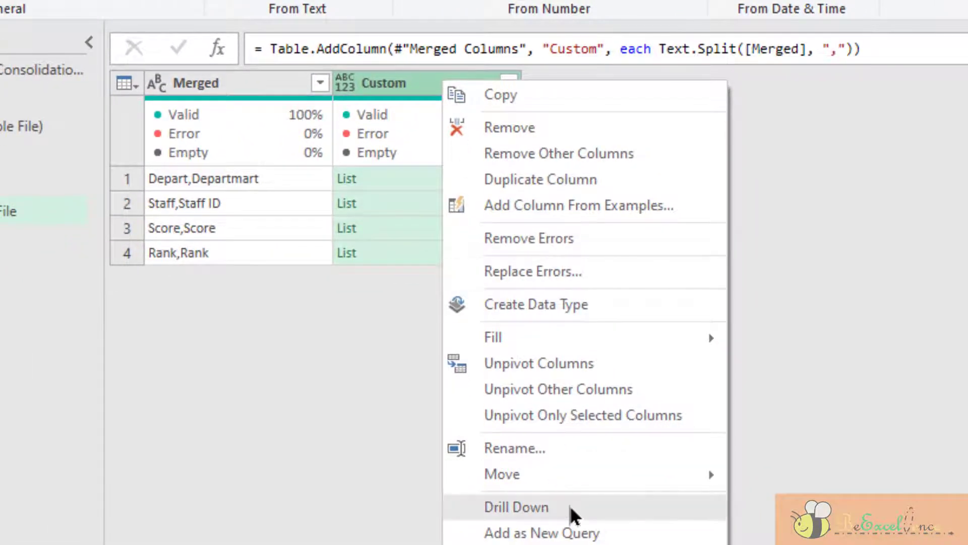
left_click(570, 505)
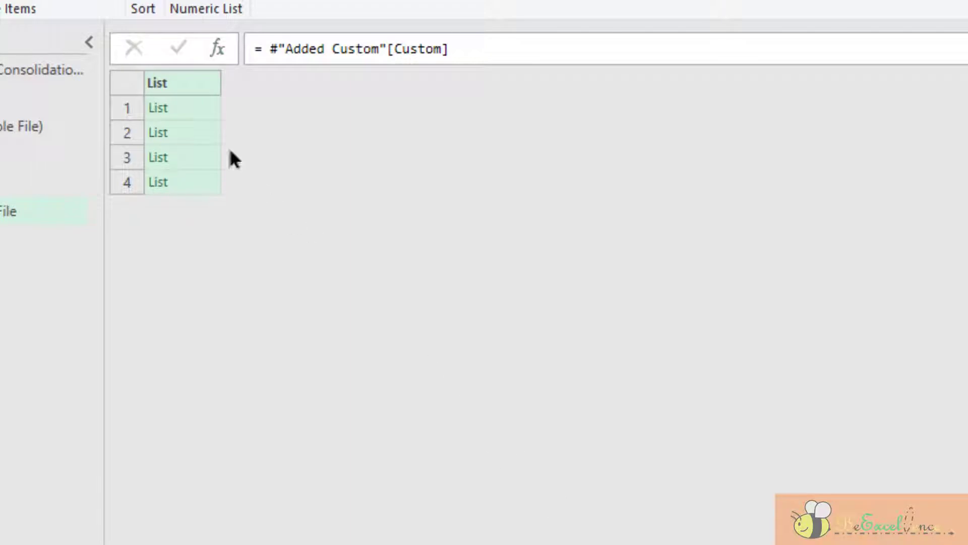
left_click(186, 104)
left_click(199, 133)
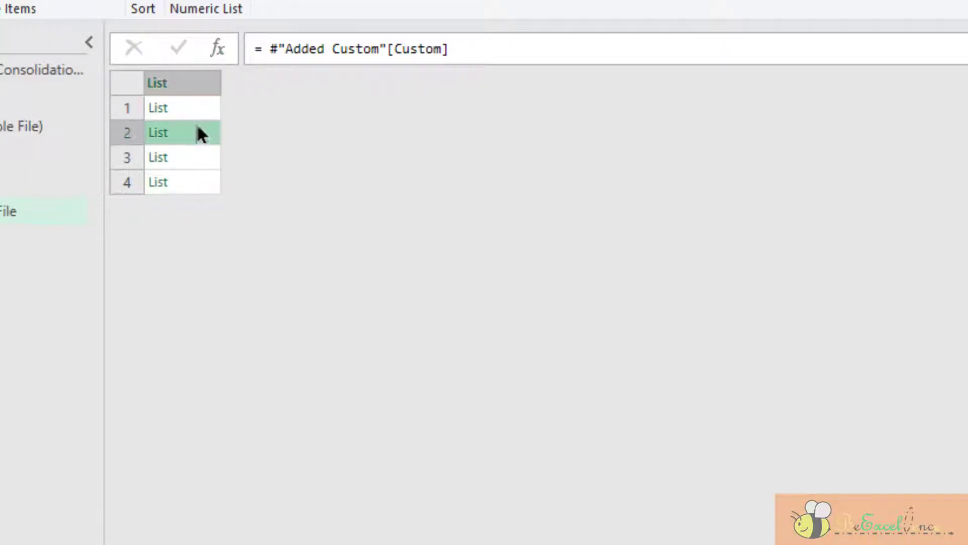
left_click(206, 154)
left_click(207, 181)
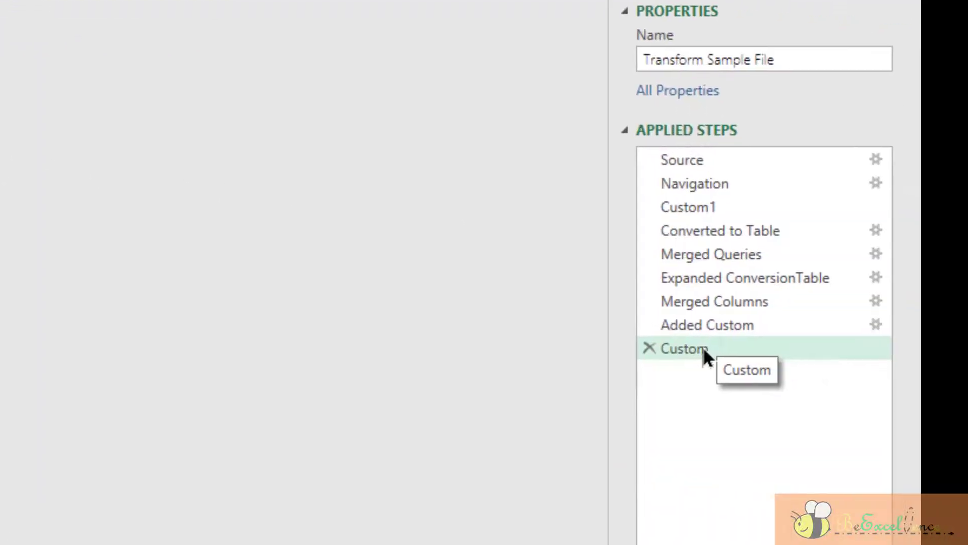
- Rename the Custom step to NewColumnNames
right_click(697, 349)
left_click(782, 391)
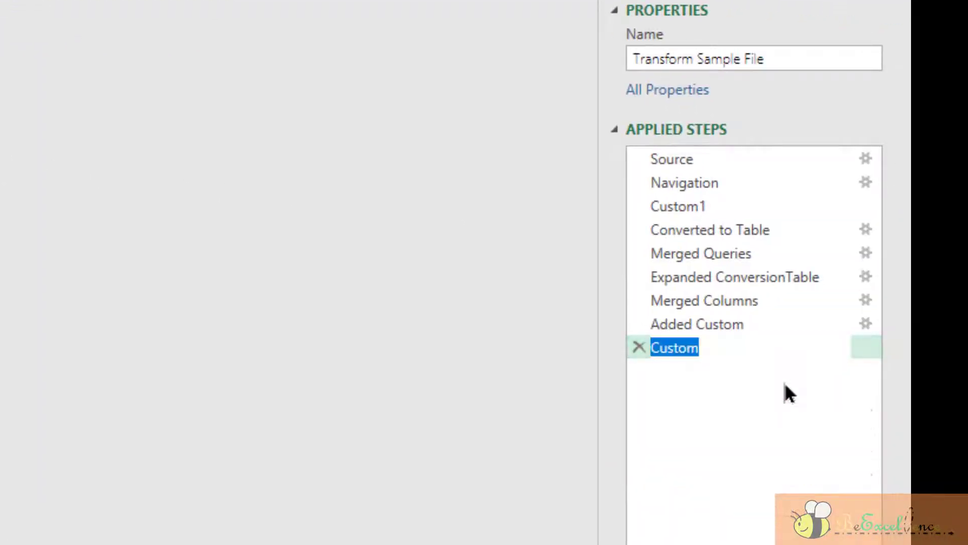
type("NewC")
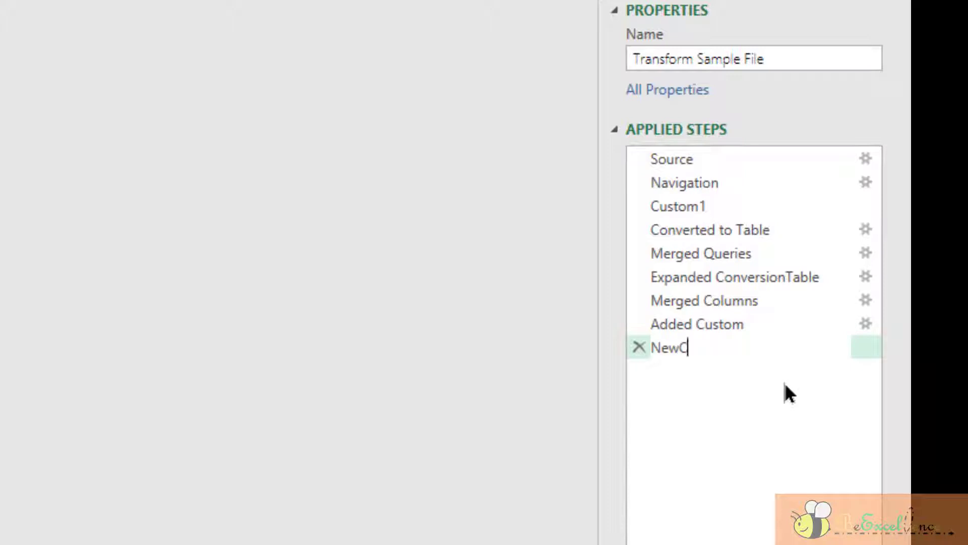
type("olumnNames")
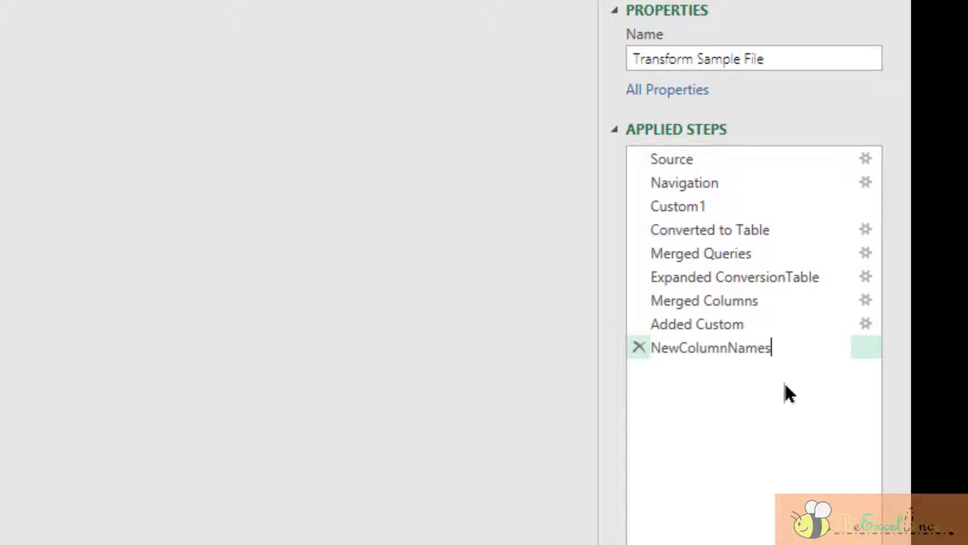
key("Return")
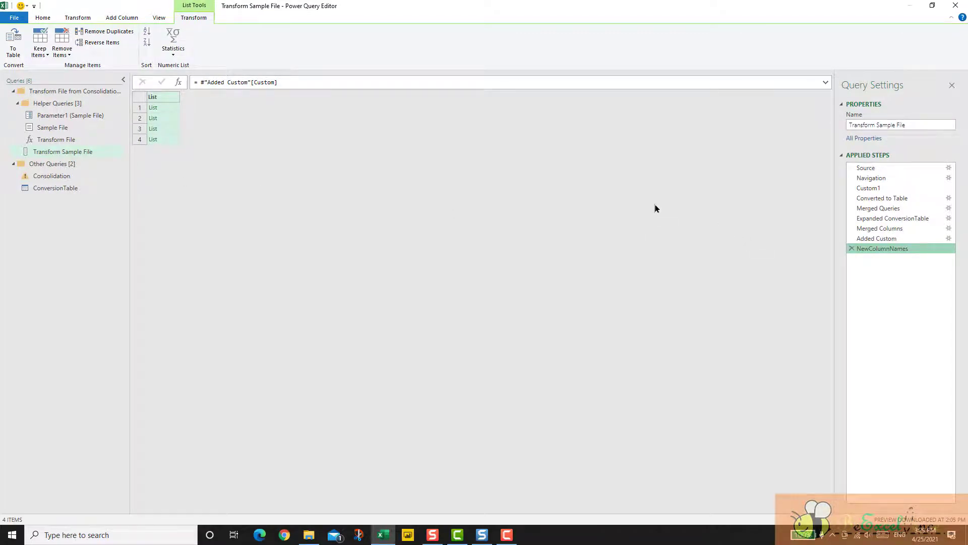
- Insert a new custom step right after the Navigation step
left_click(890, 190)
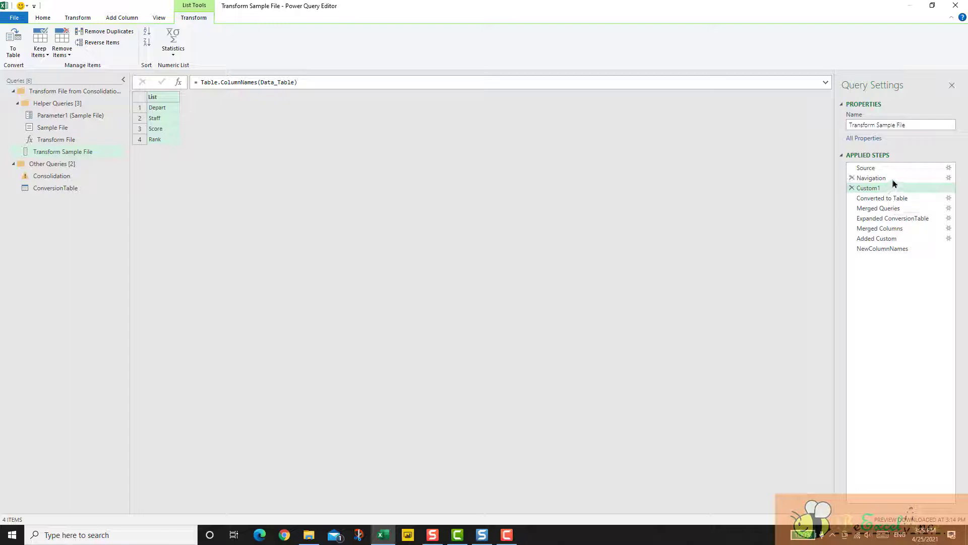
left_click(894, 181)
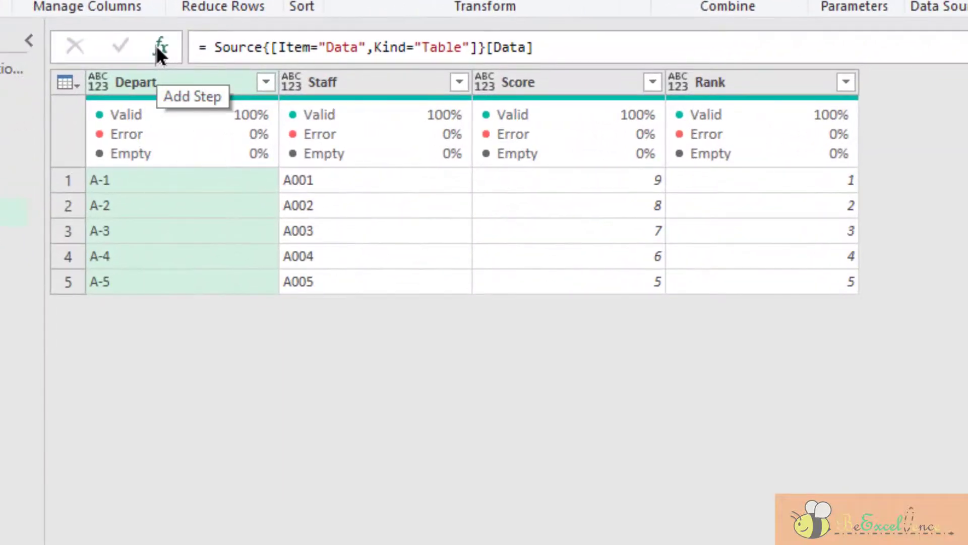
left_click(156, 48)
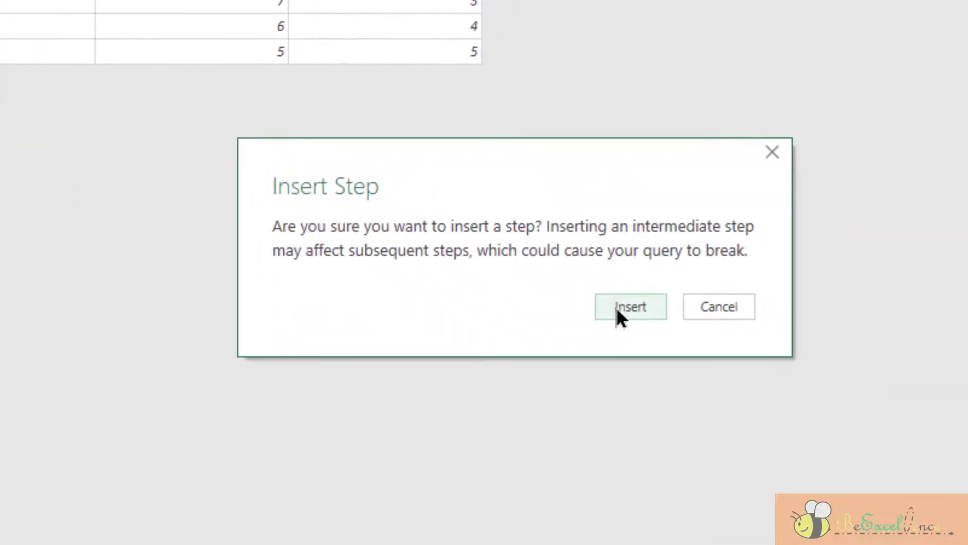
left_click(618, 309)
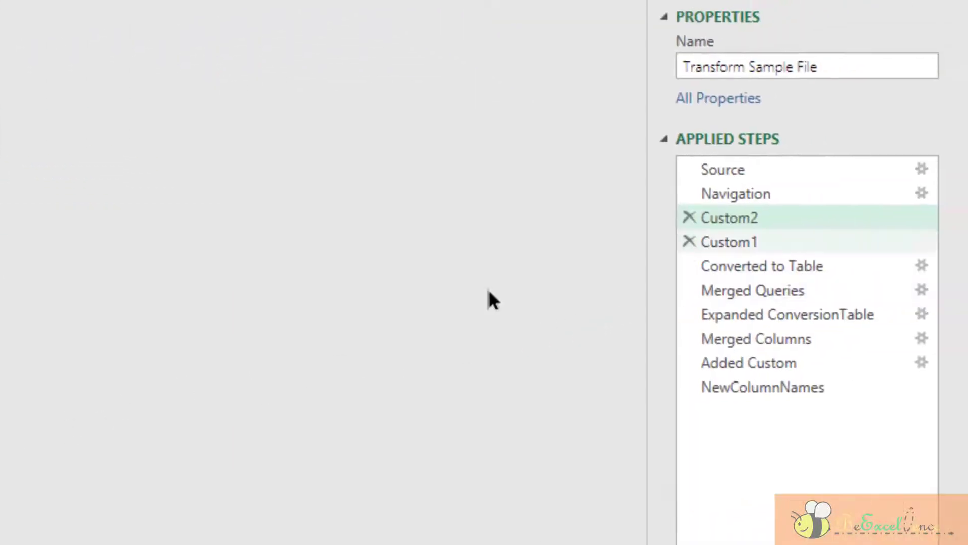
- Rename the inserted Custom2 step to MyTable
left_click(762, 218)
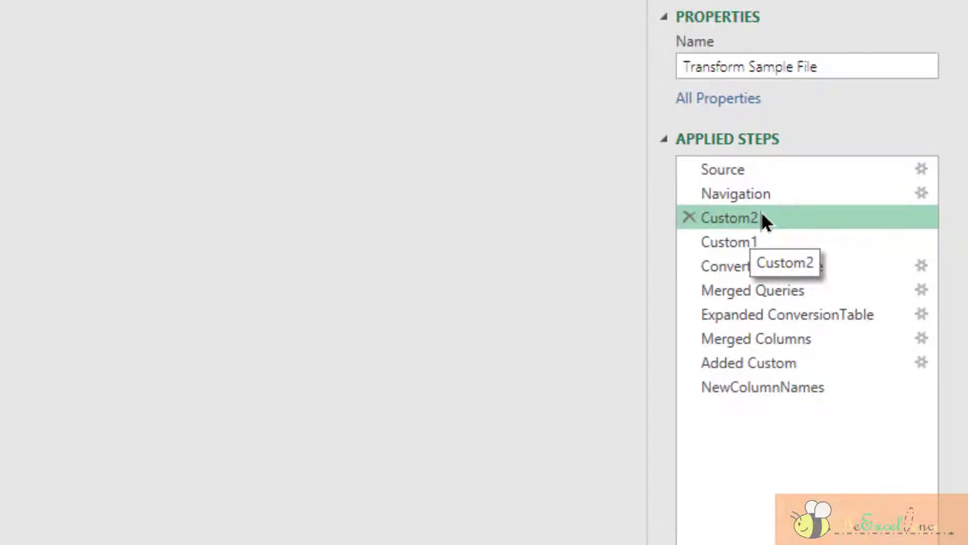
right_click(753, 217)
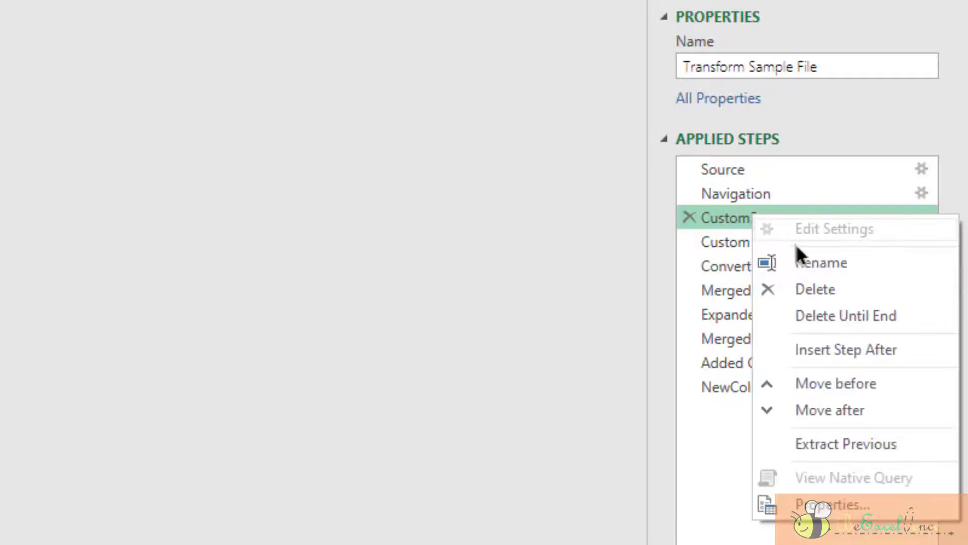
left_click(792, 264)
type("S")
key("BackSpace")
type("MyTable")
key("Return")
left_click(770, 385)
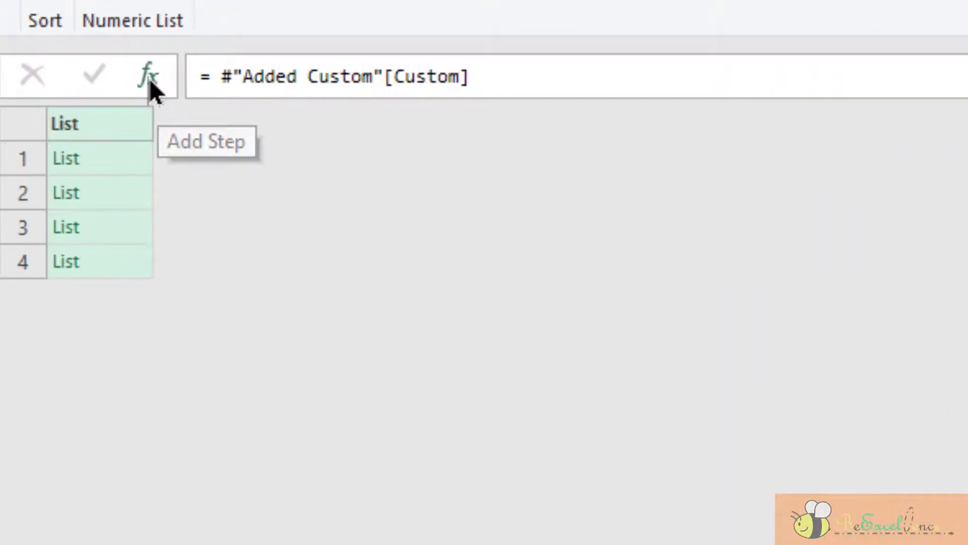
- Add a final step with the formula = Table.RenameColumns(MyTable, NewColumnNames)
left_click(150, 79)
left_click(217, 76)
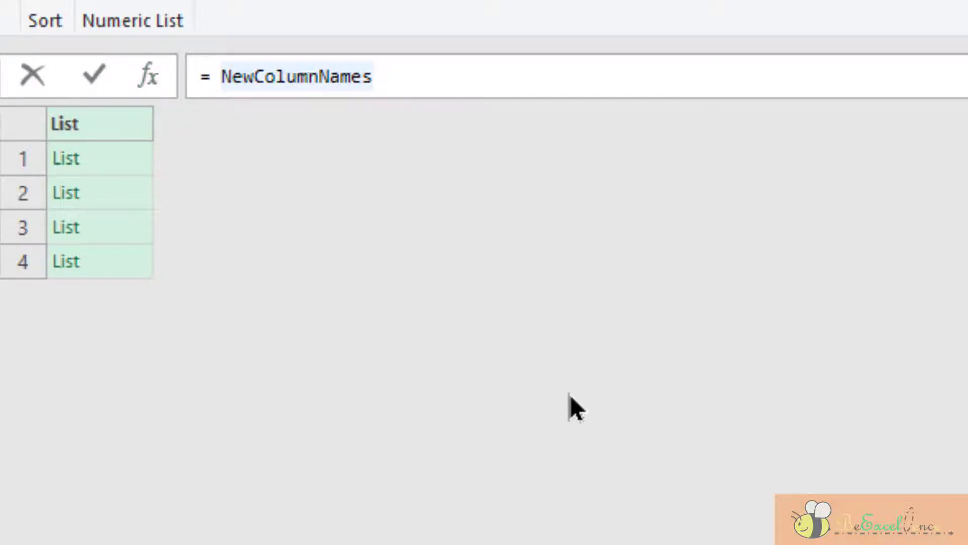
key("Left")
type("Table.")
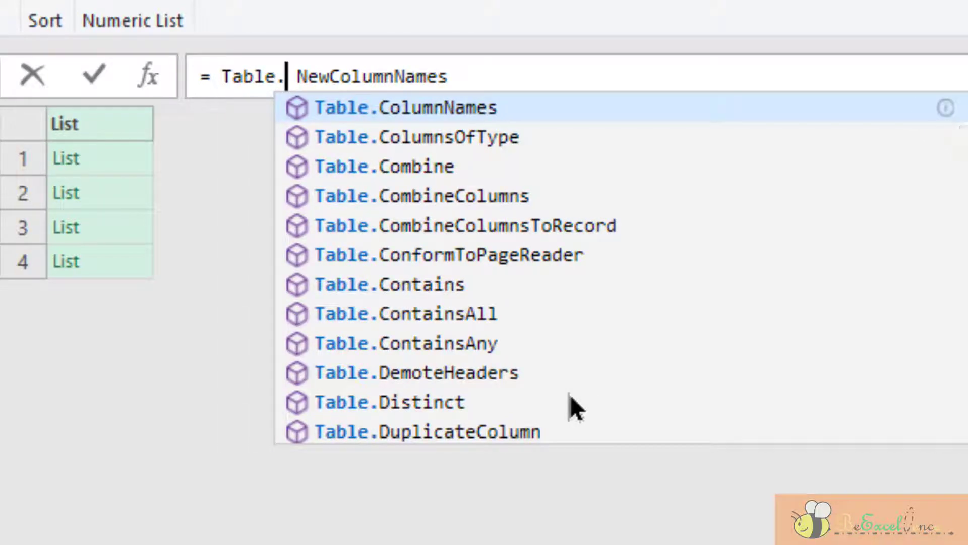
type("Renam")
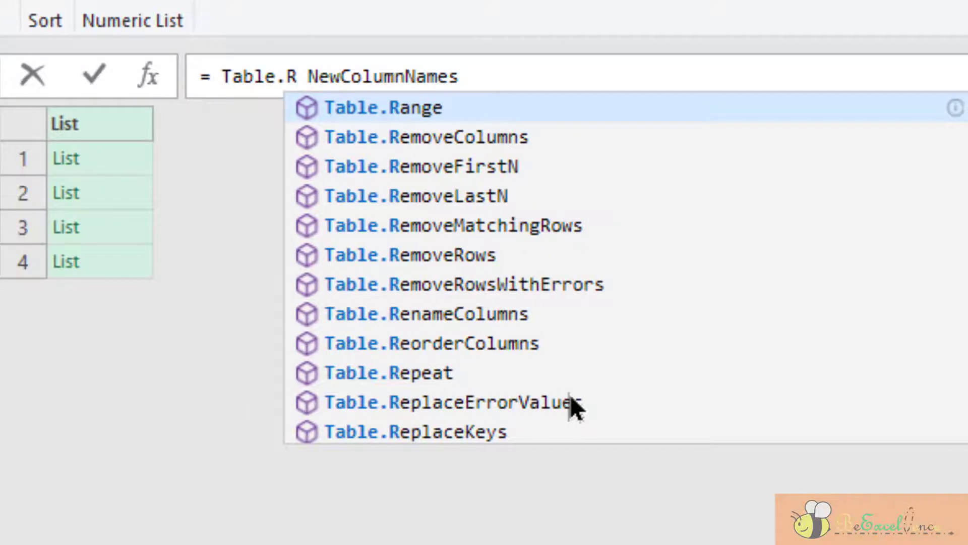
key("Tab")
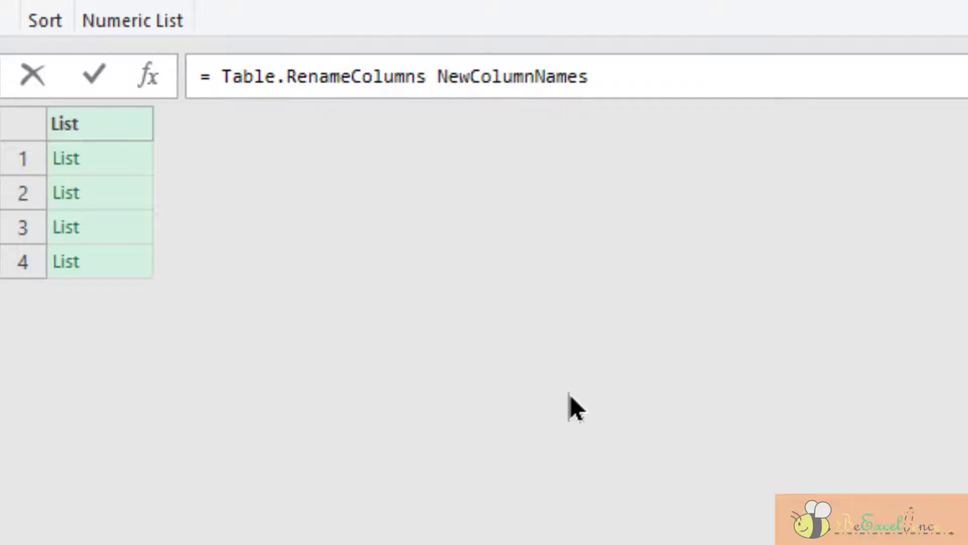
type("(")
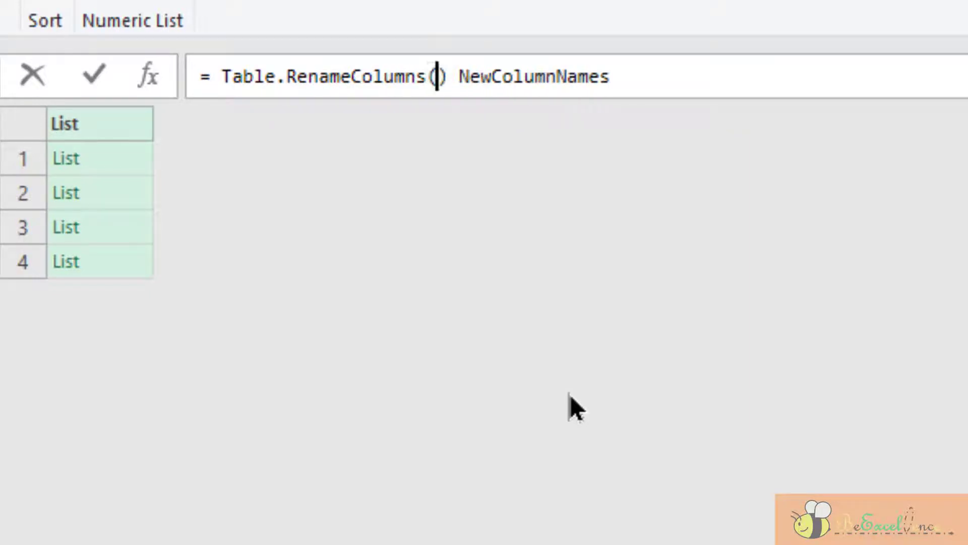
type("m")
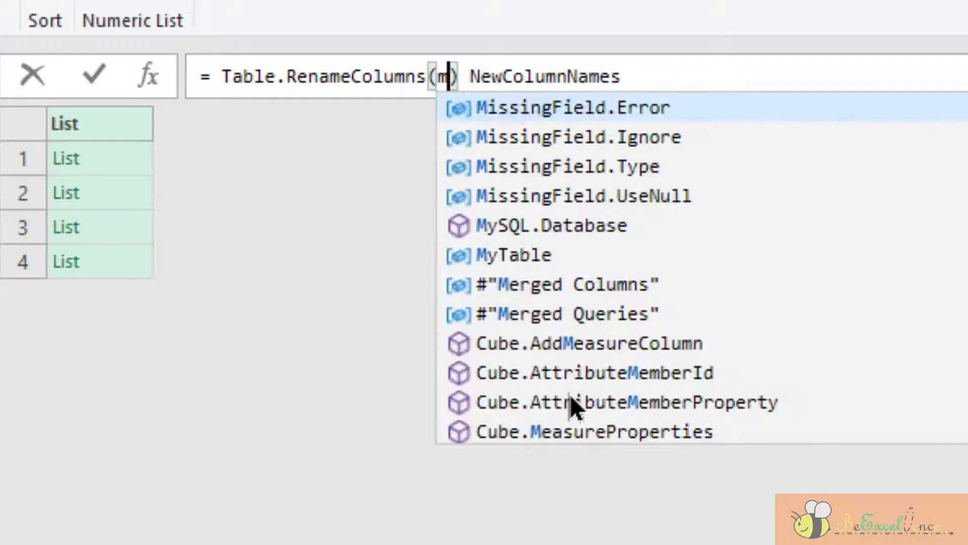
type("yta")
key("Tab")
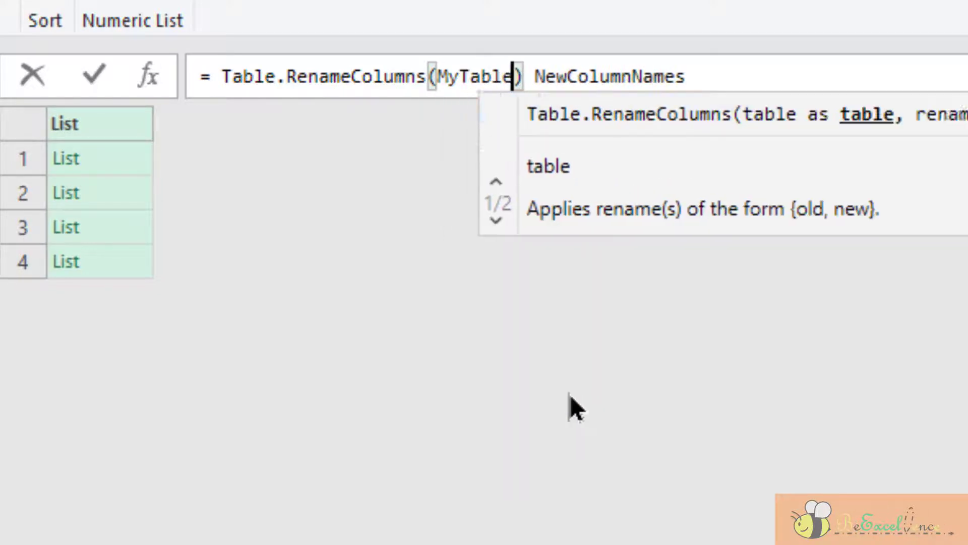
key("BackSpace")
key("BackSpace")
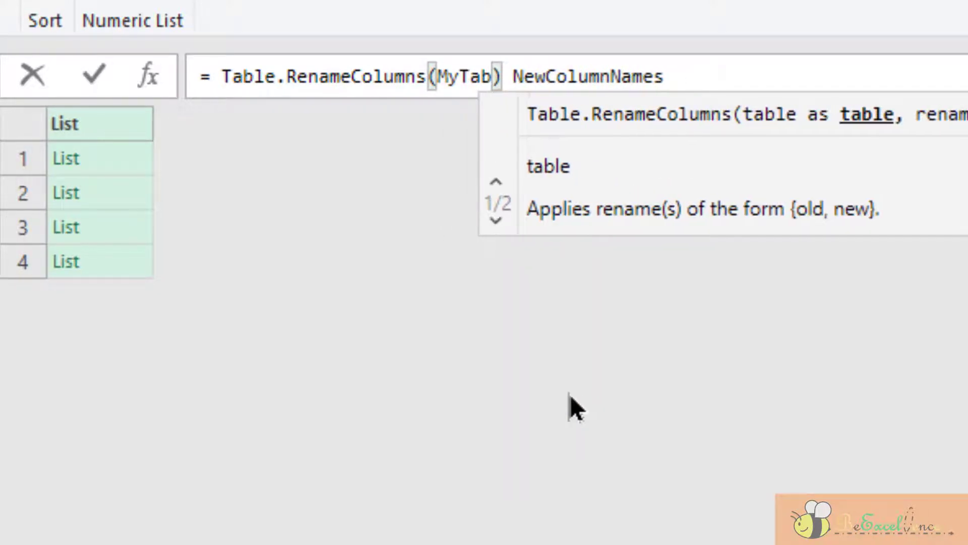
type("le,")
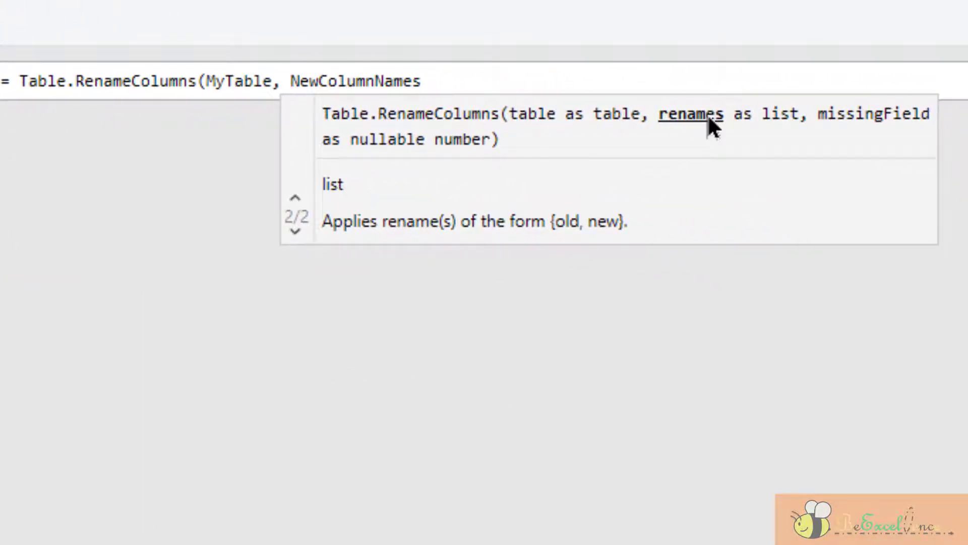
left_click(374, 76)
double_click(373, 76)
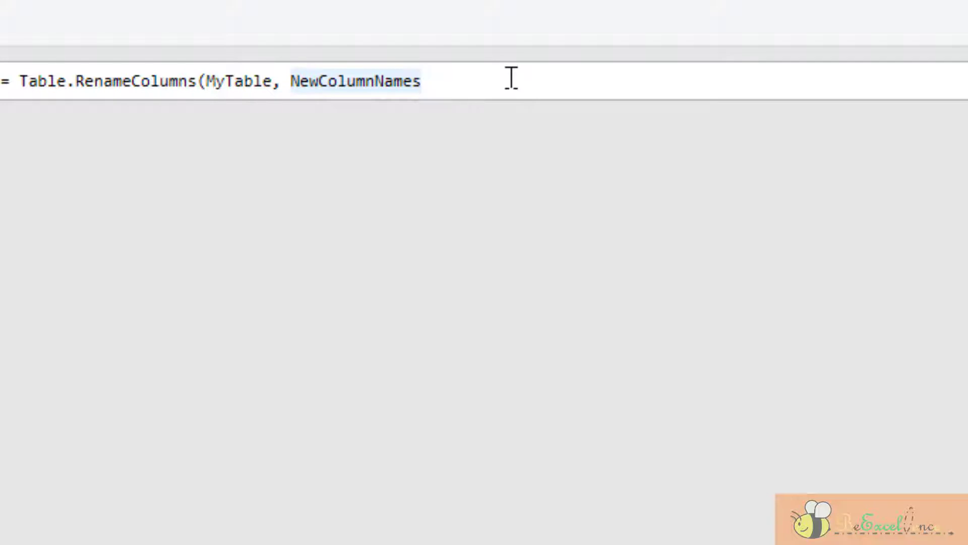
type(")")
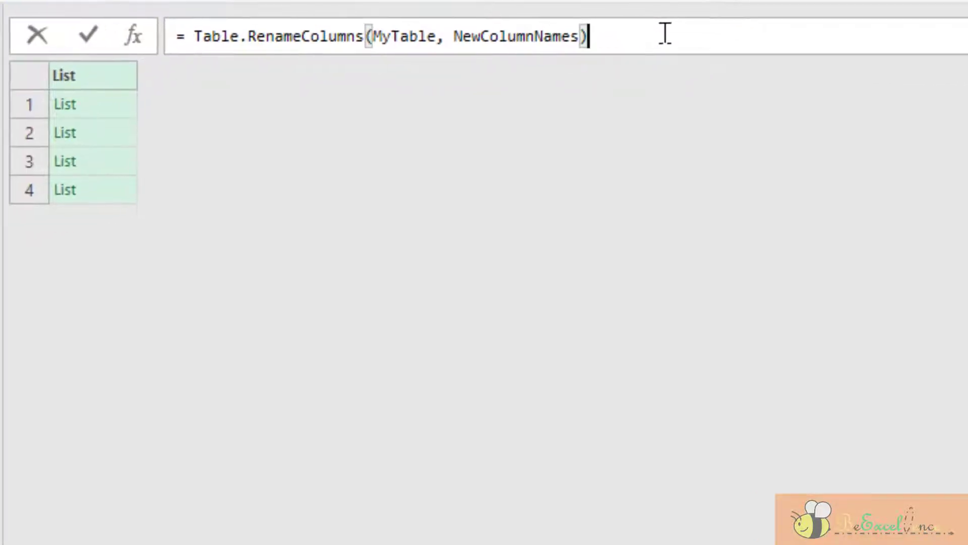
key("Return")
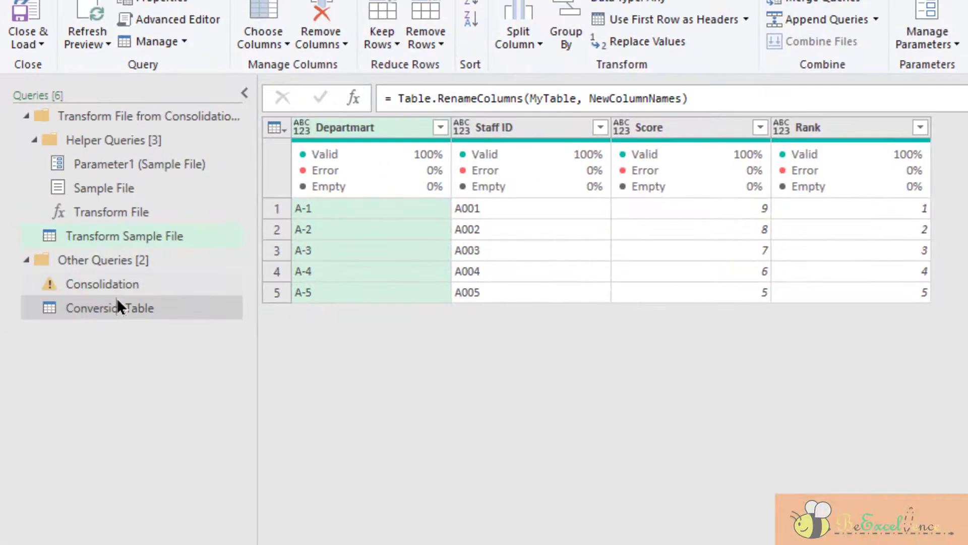
- In the Consolidation query, delete the failing Changed Type step and review steps up to Filtered Hidden Files1
left_click(130, 282)
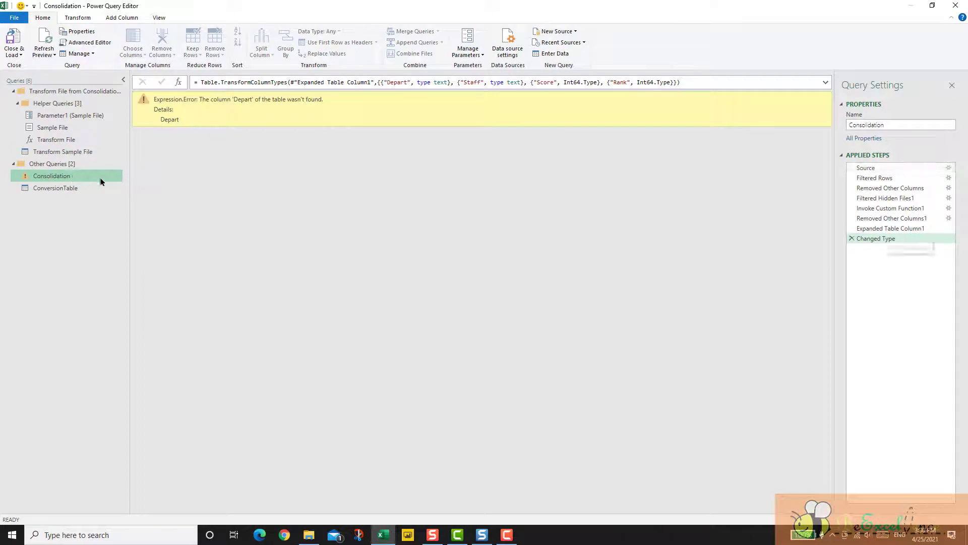
left_click(852, 238)
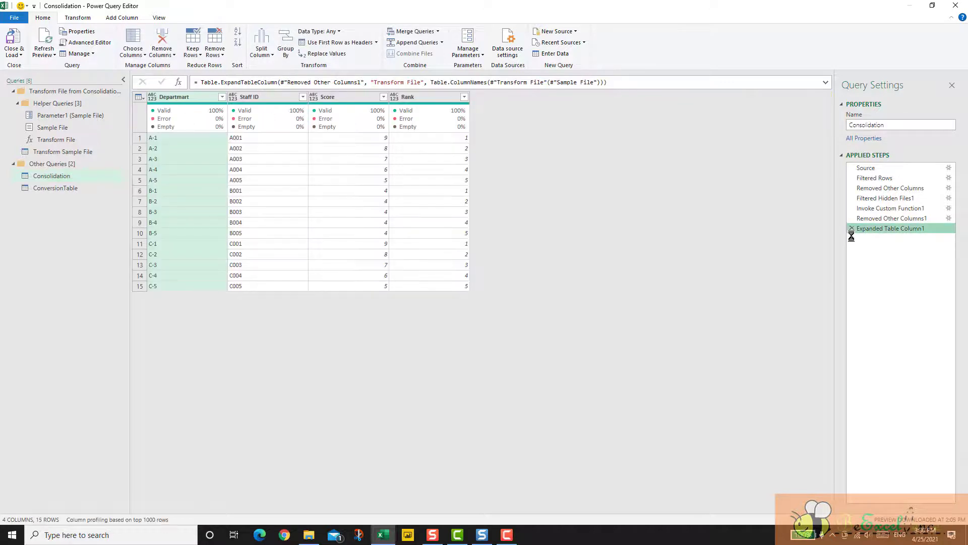
left_click(909, 199)
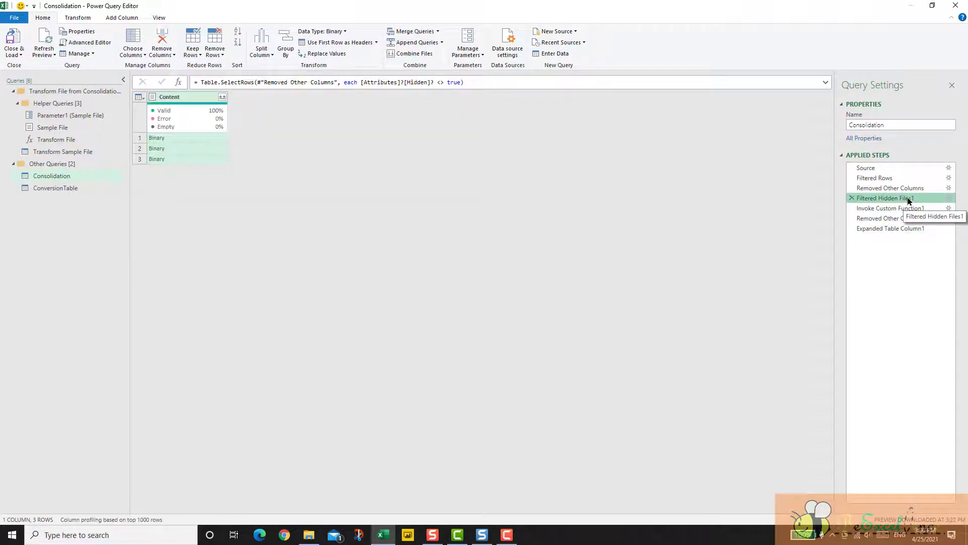
left_click(912, 167)
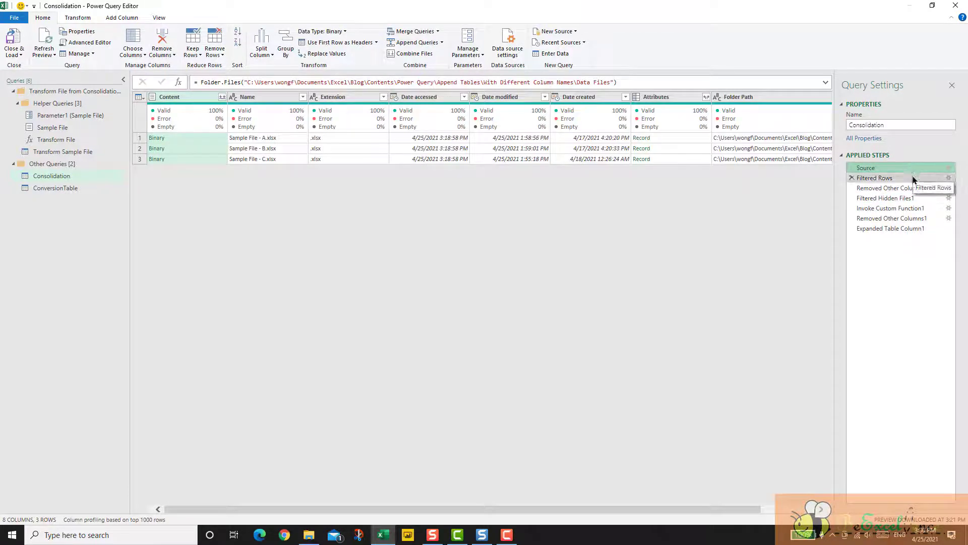
left_click(913, 179)
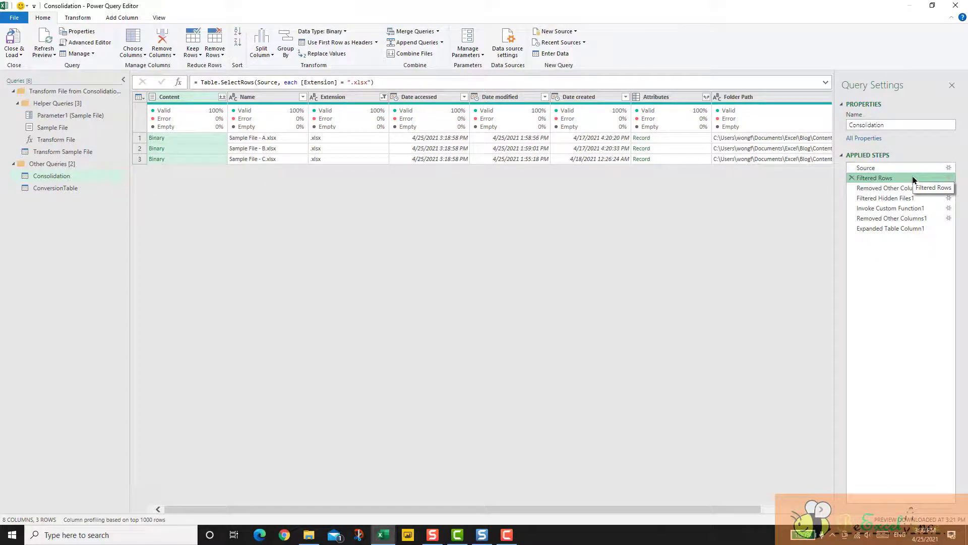
left_click(912, 190)
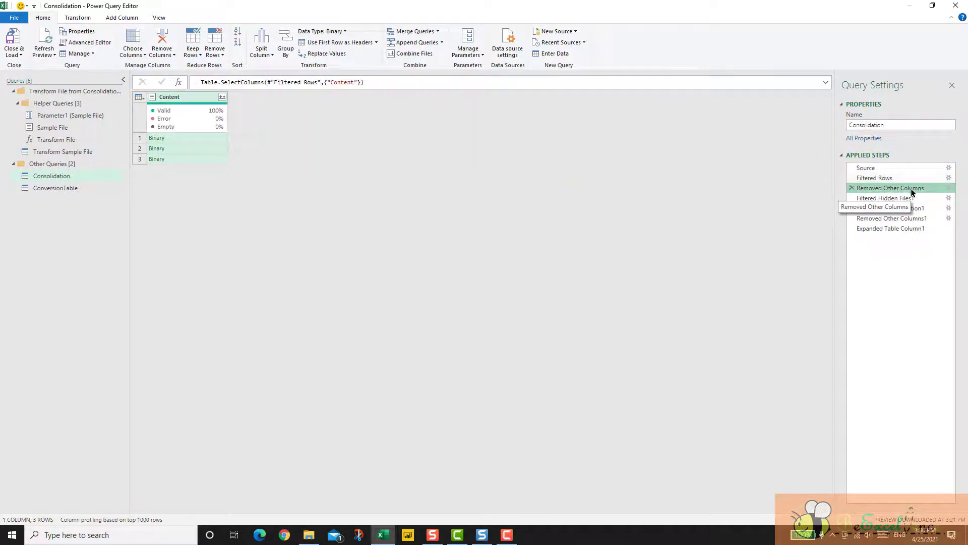
left_click(910, 199)
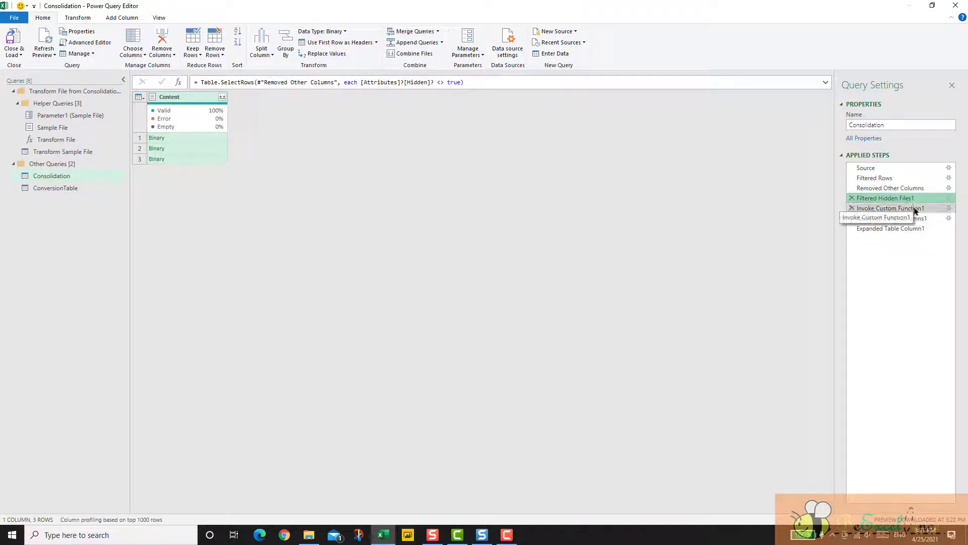
- Preview the three files' transformed tables, then the 15-row Expanded Table Column1 result
left_click(915, 209)
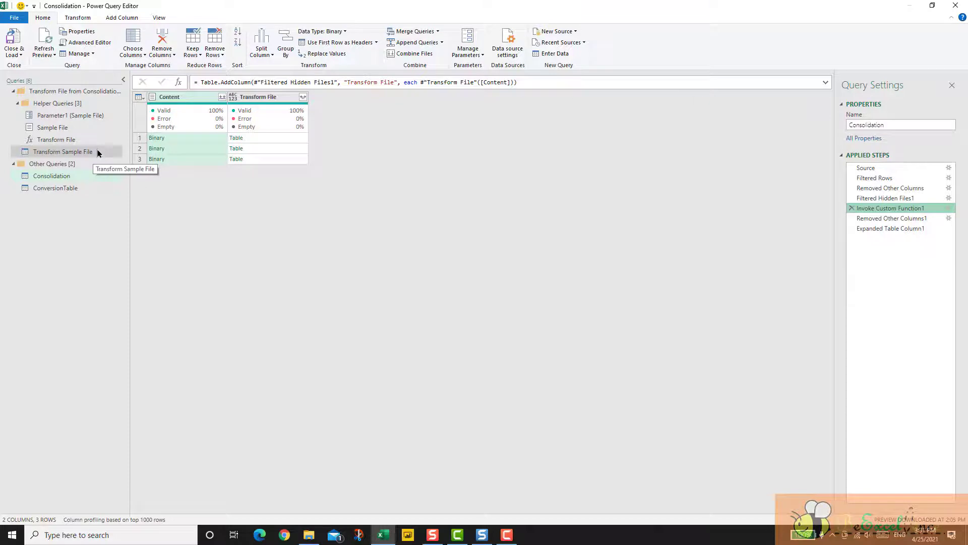
left_click(265, 139)
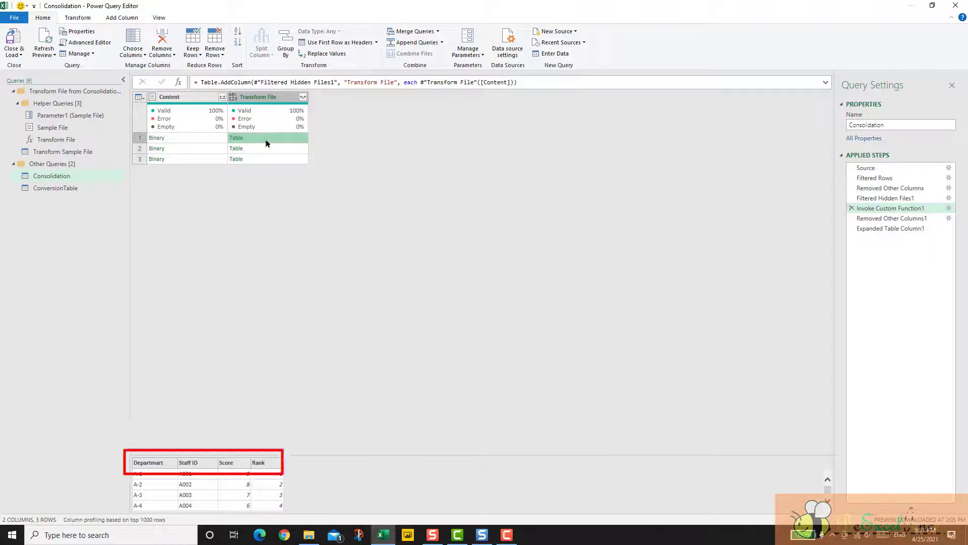
left_click(299, 153)
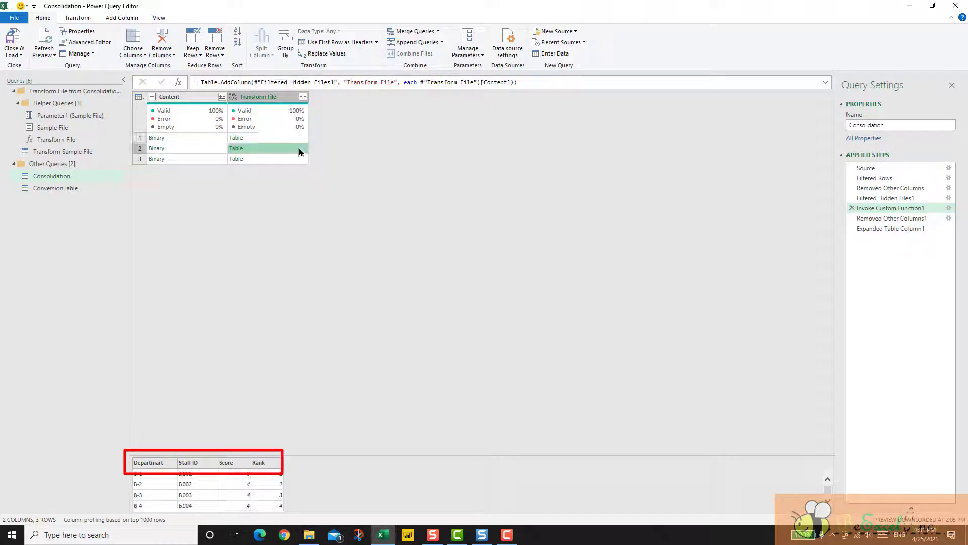
left_click(295, 158)
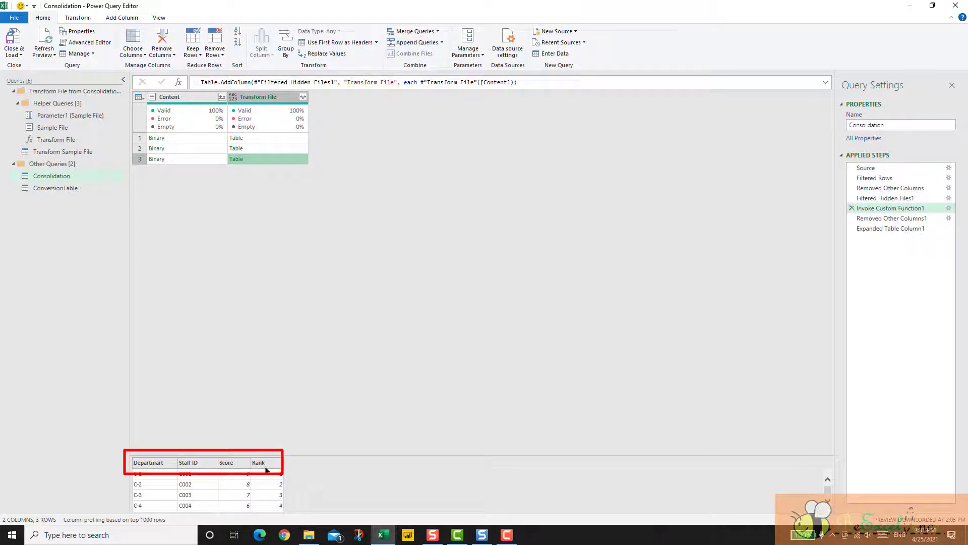
left_click(917, 219)
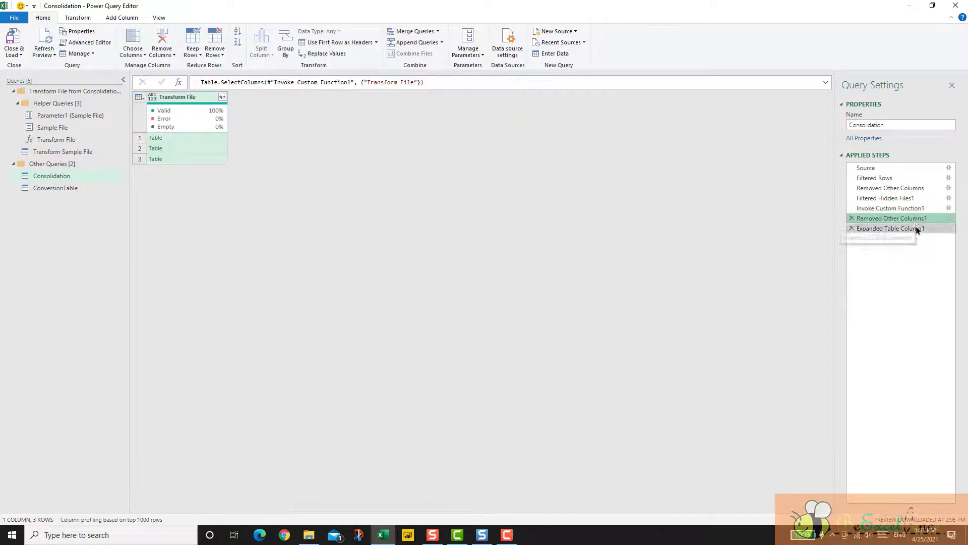
left_click(916, 229)
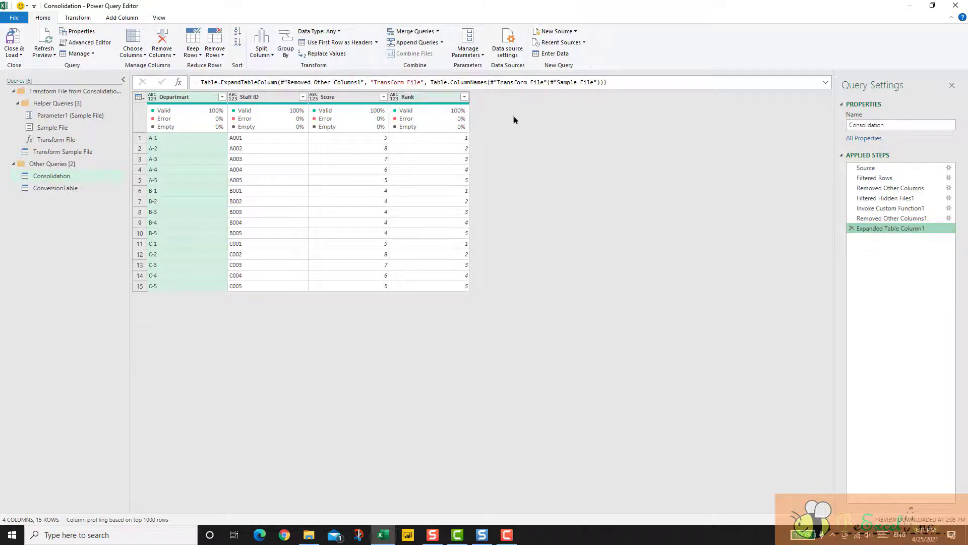
- Detect data types for all four columns: Departmart, Staff ID as text, Score, Rank as integers
left_click(436, 100, "shift")
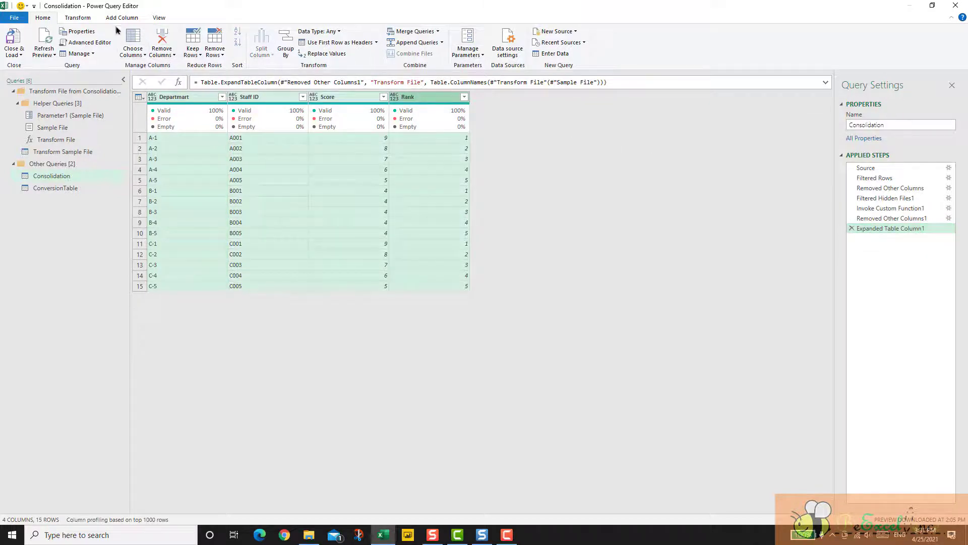
left_click(78, 19)
left_click(145, 43)
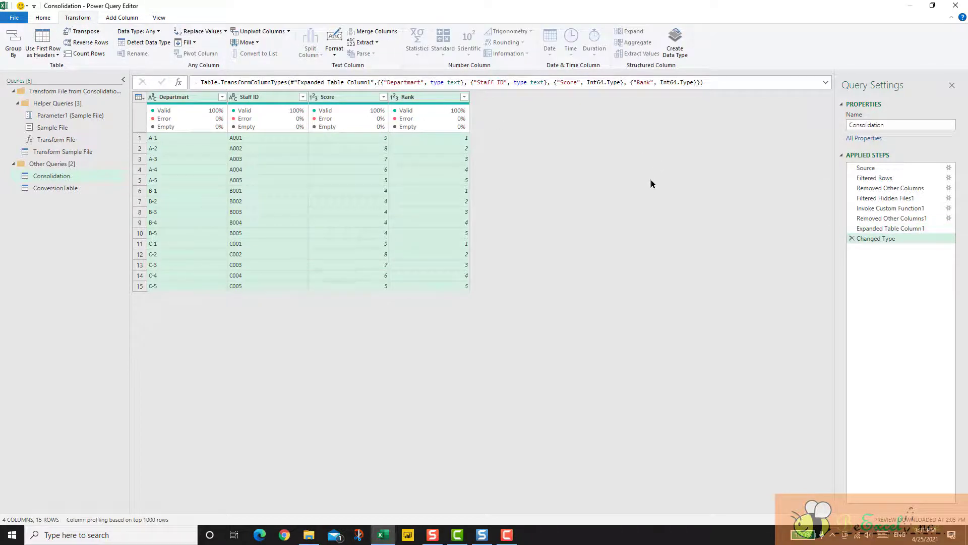
left_click(44, 19)
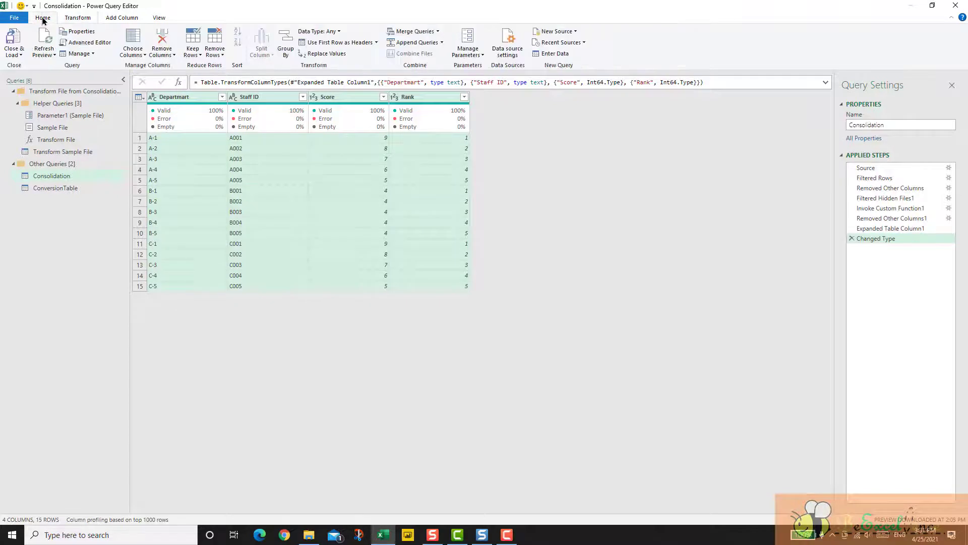
left_click(19, 52)
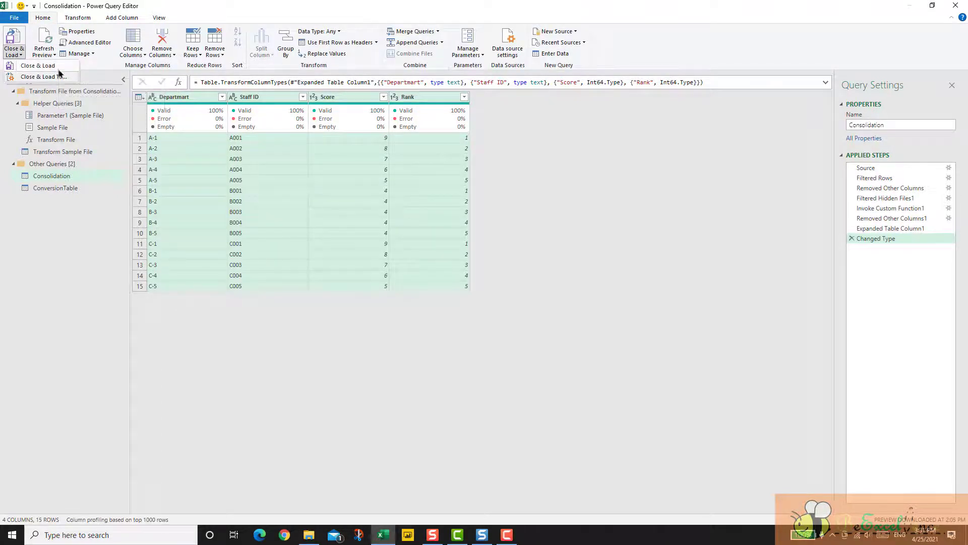
- Load Consolidation as a table on a new sheet and make ConversionTable connection only
left_click(60, 77)
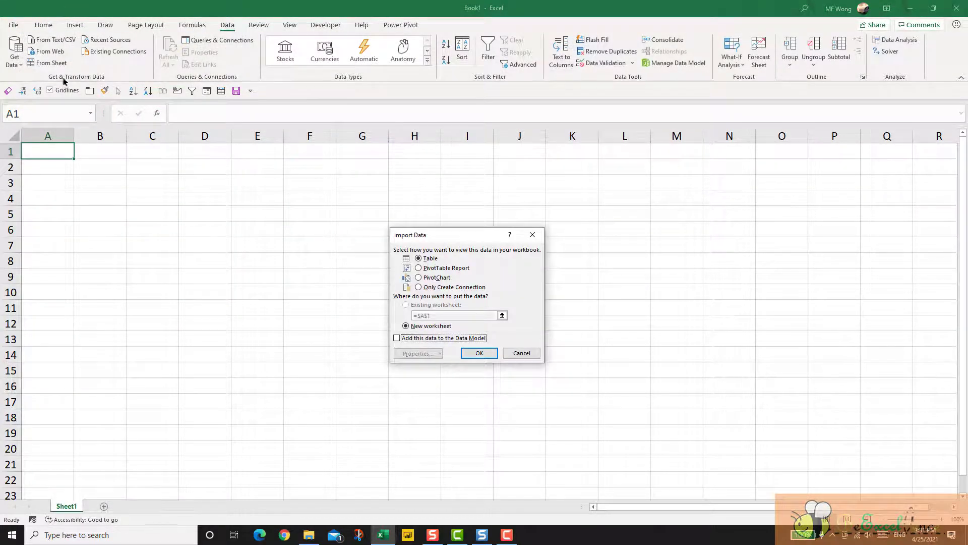
left_click(478, 353)
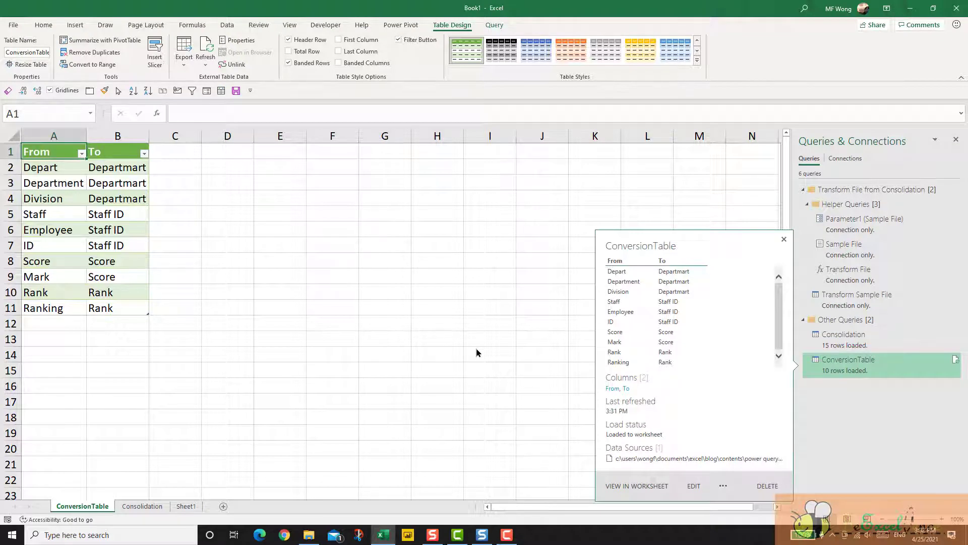
left_click(860, 366)
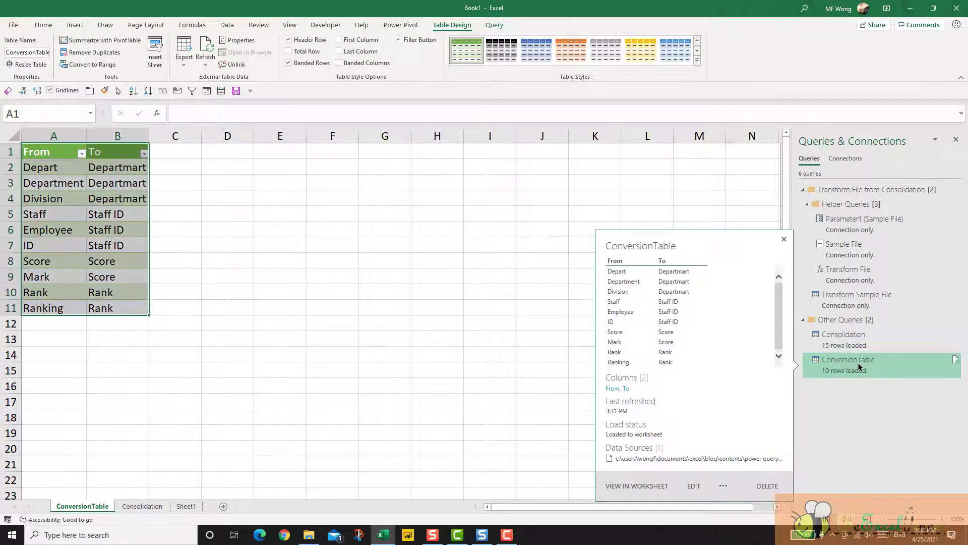
right_click(859, 366)
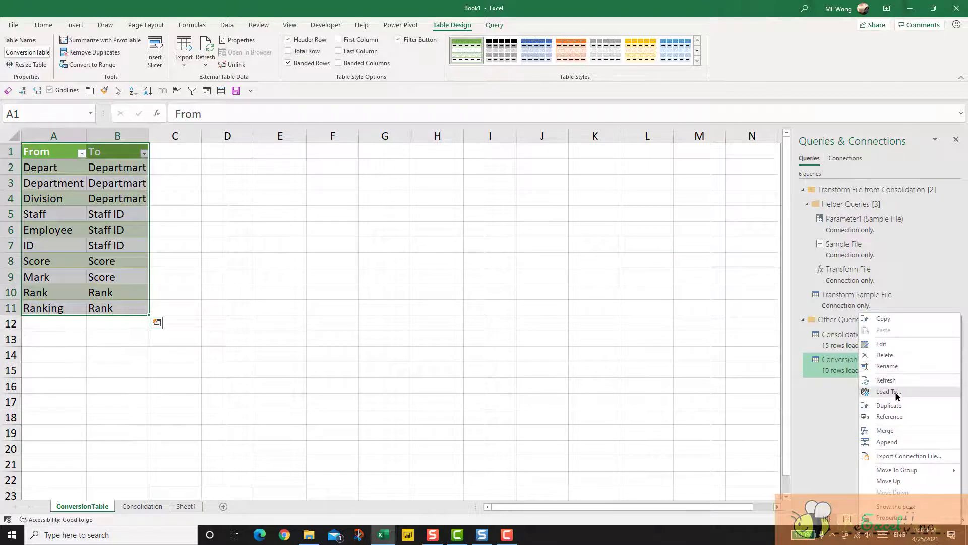
left_click(897, 396)
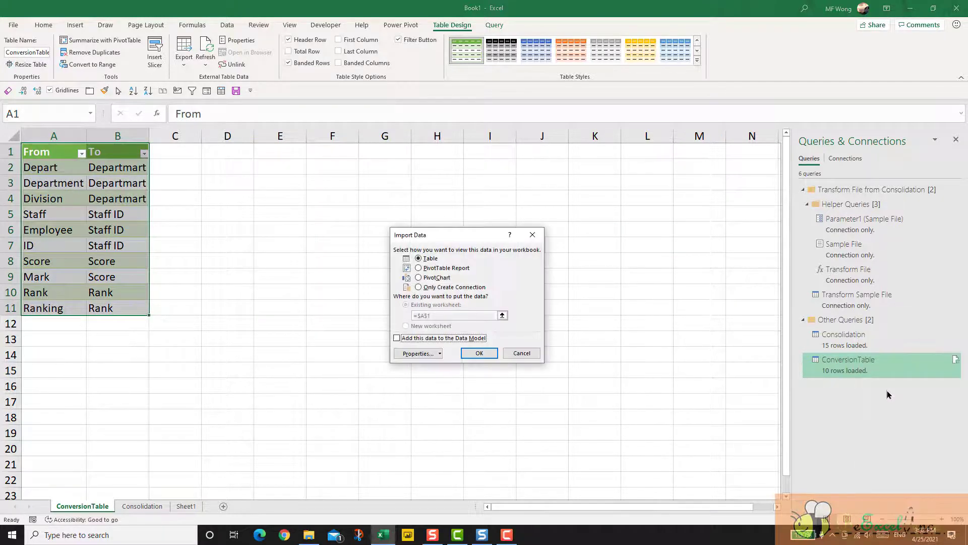
left_click(452, 288)
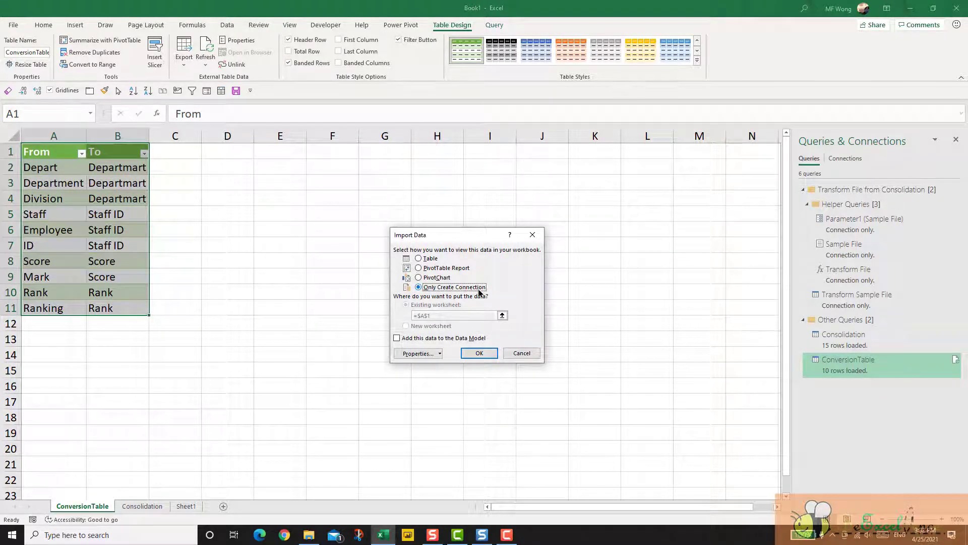
left_click(479, 353)
left_click(468, 295)
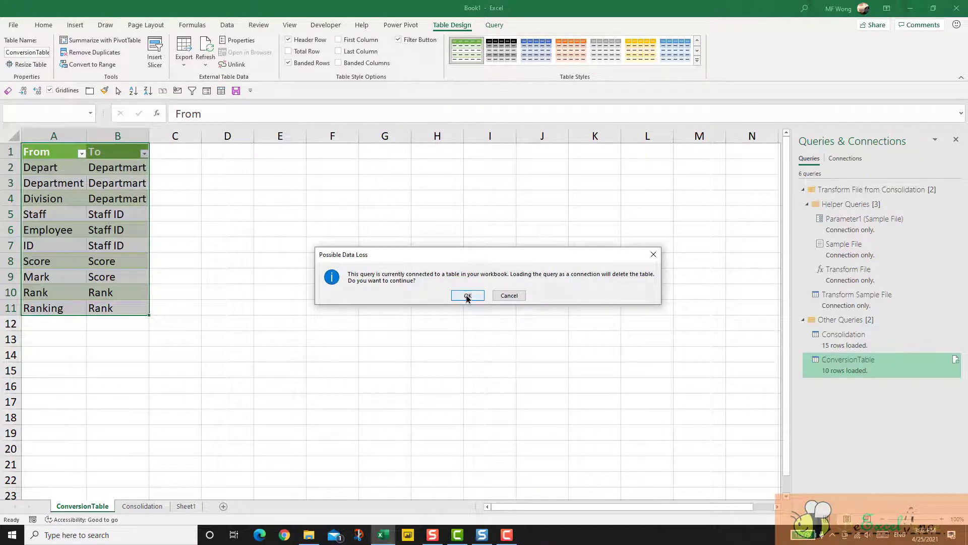
- Delete the empty ConversionTable sheet from the workbook
right_click(96, 507)
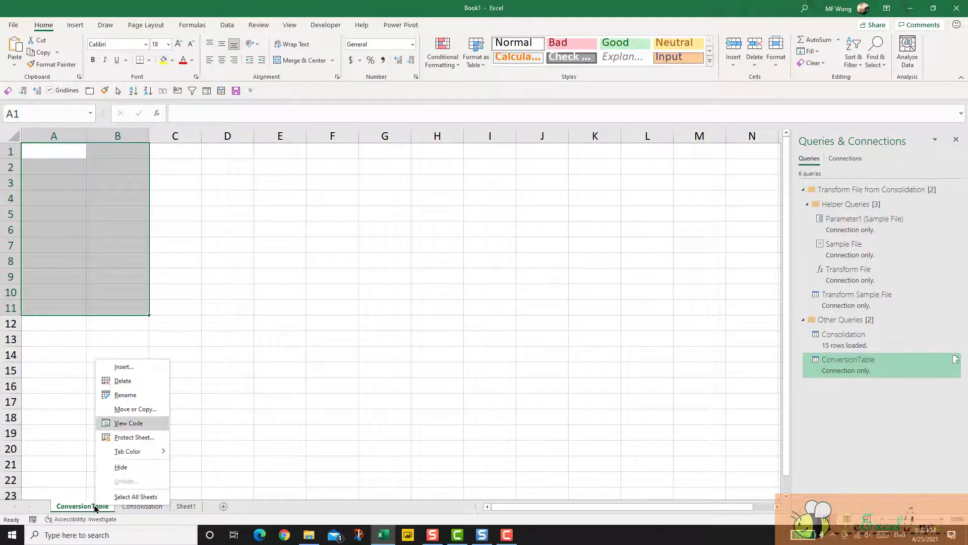
left_click(123, 380)
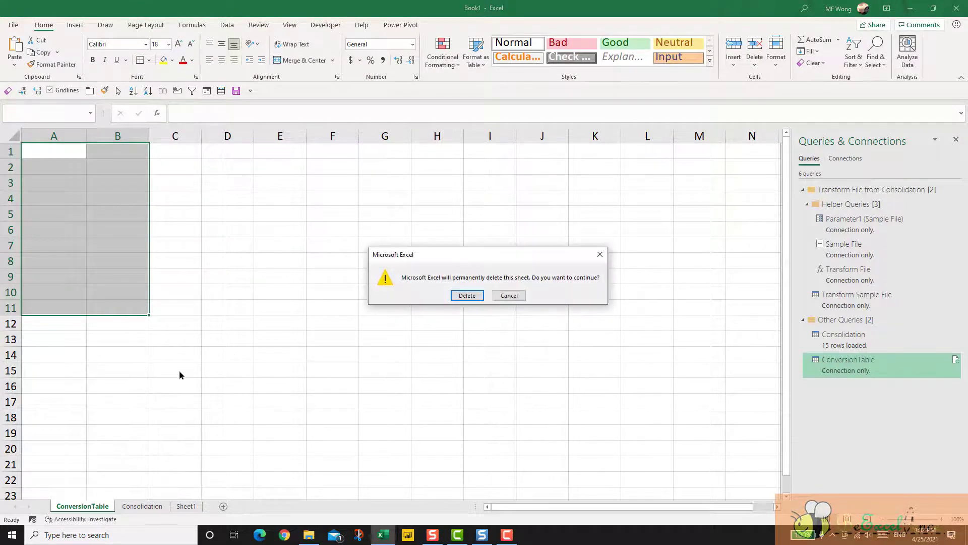
left_click(466, 295)
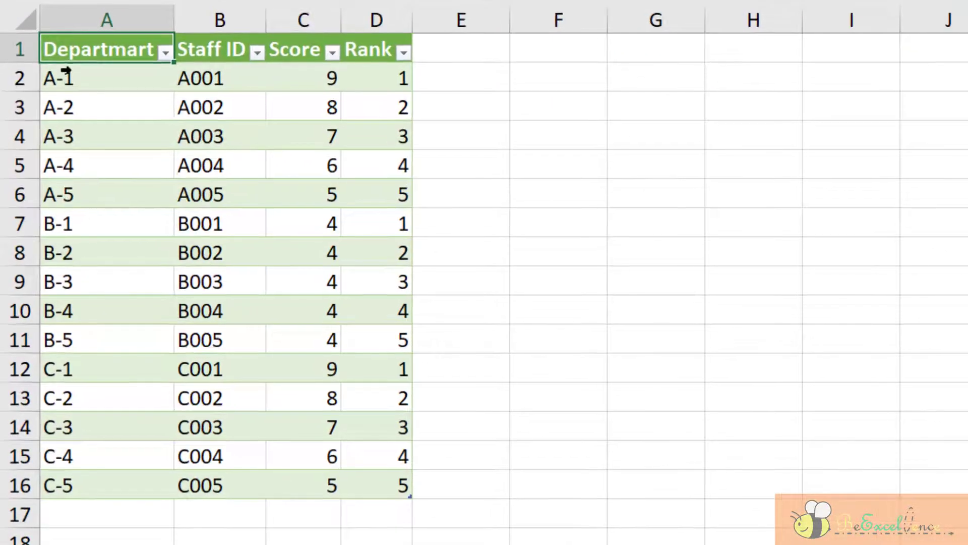
- Highlight the Consolidation rows from the A, B and C files, then the unified header row
left_click(51, 167)
key("shift+space")
left_click_drag(135, 100, 270, 198)
left_click_drag(101, 226, 376, 328)
left_click_drag(102, 368, 368, 479)
left_click_drag(504, 437, 518, 443)
left_click(518, 444)
left_click(376, 311)
left_click_drag(91, 45, 370, 59)
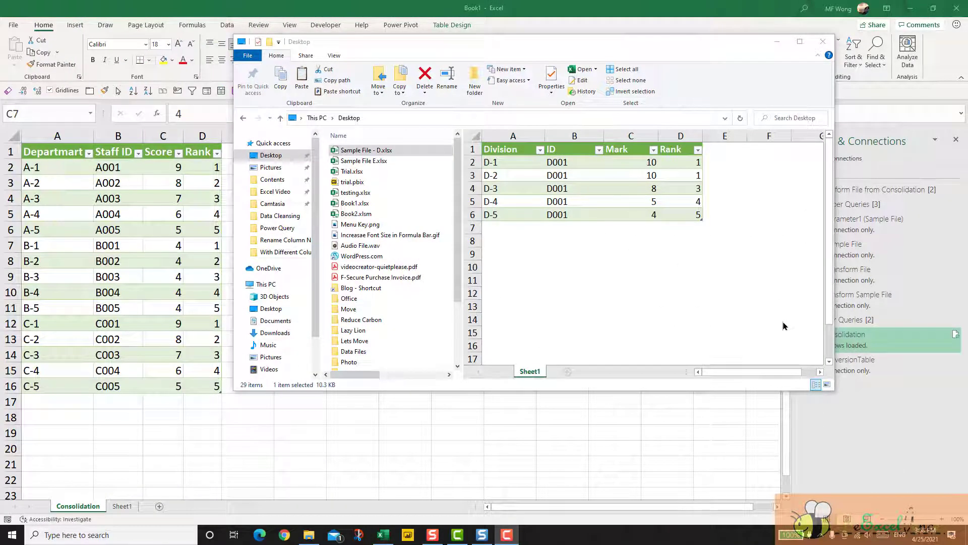
- Copy Sample File - D.xlsx, headed Division, ID, Mark, Rank, into With Different Column Names > Data Files
left_click(360, 152)
left_click(501, 151)
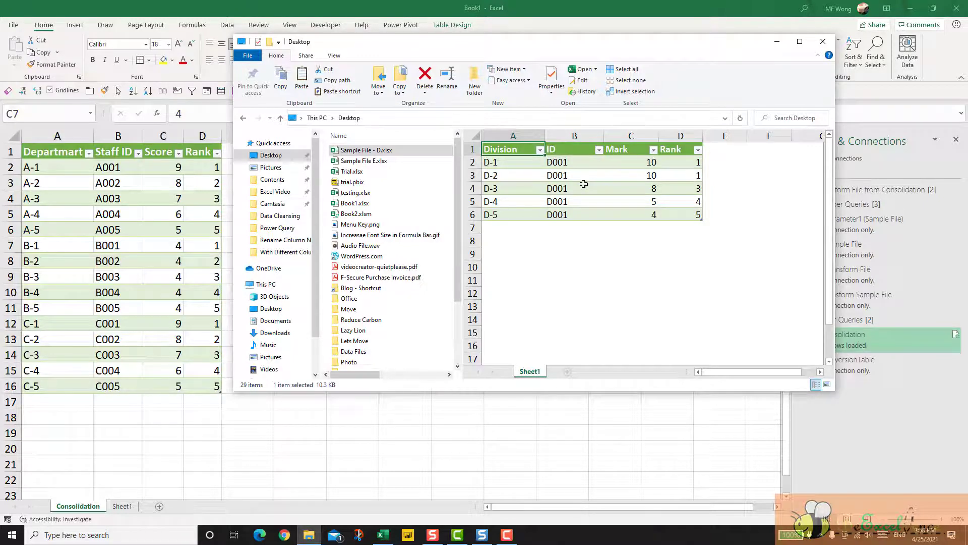
left_click(355, 150)
right_click(360, 150)
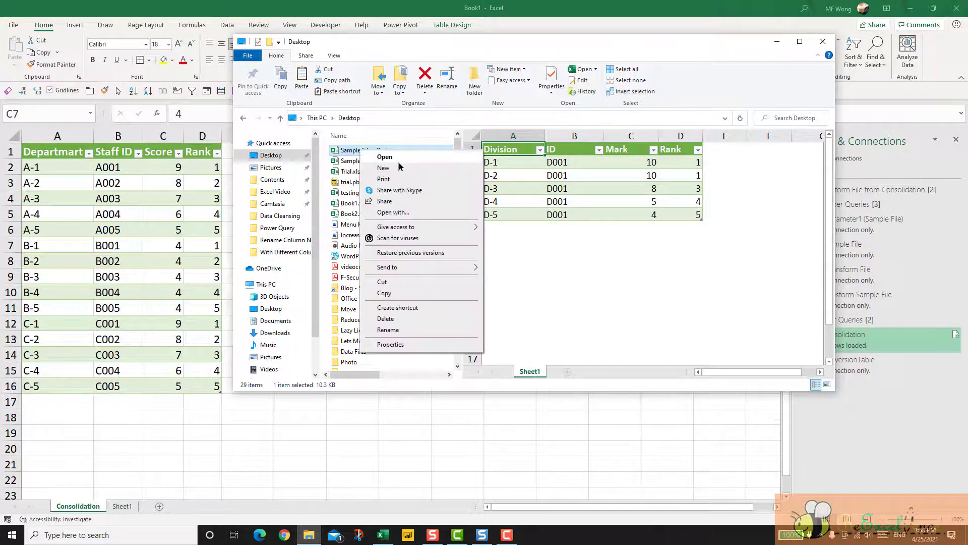
left_click(410, 281)
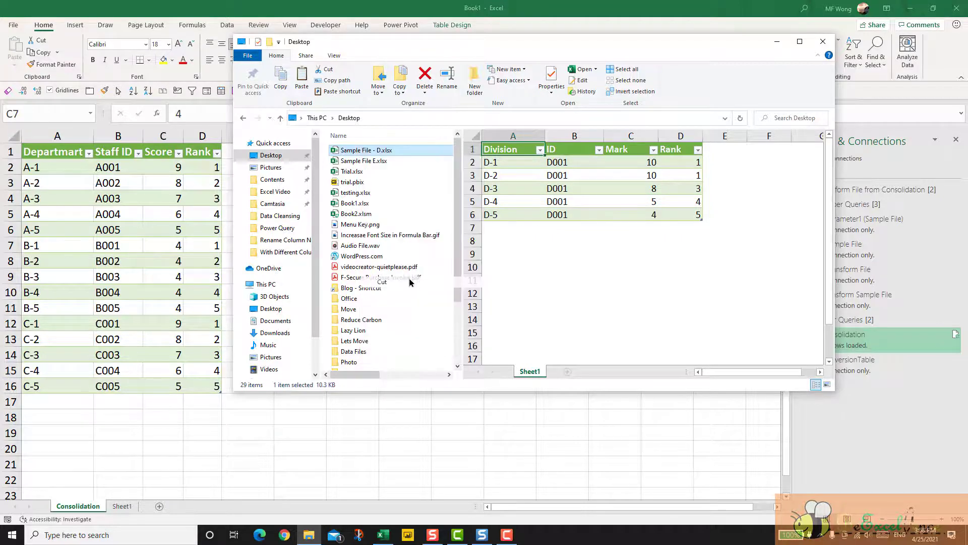
left_click(284, 252)
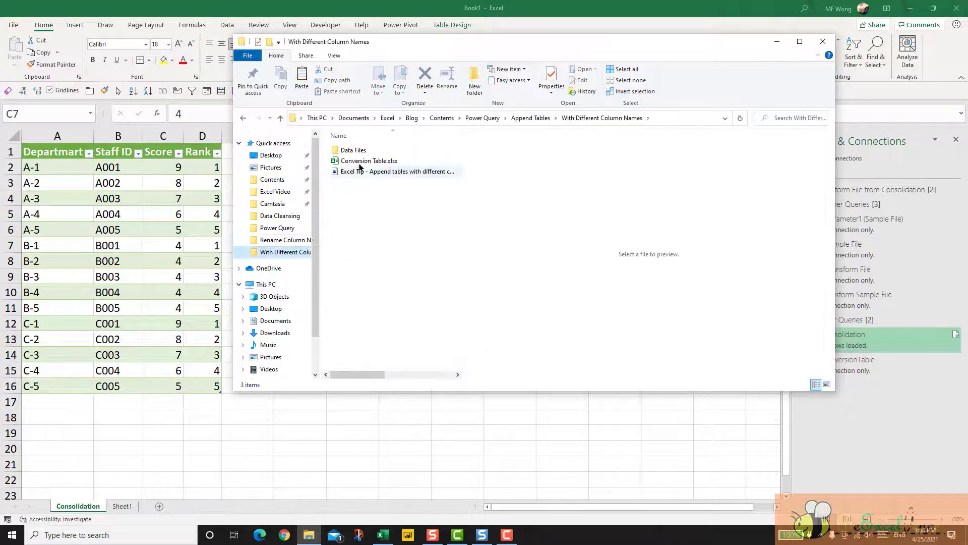
double_click(351, 150)
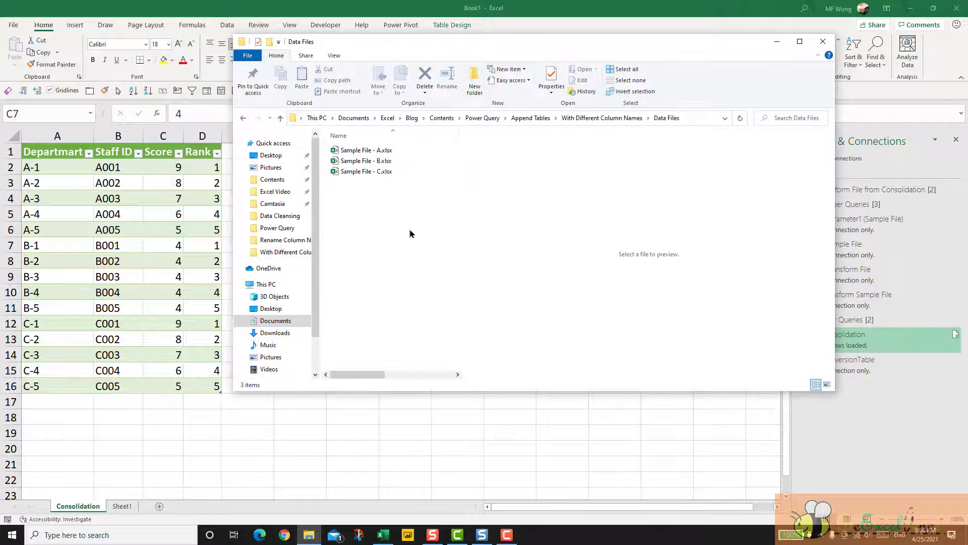
key("End")
left_click(185, 240)
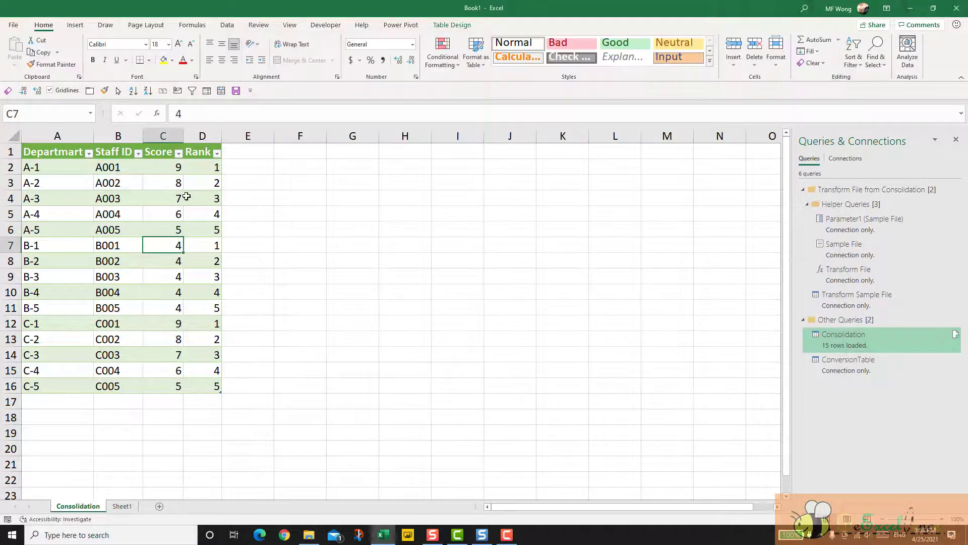
- Refresh the Consolidation table so rows D-1 to D-5 appear, 20 rows in total
right_click(133, 185)
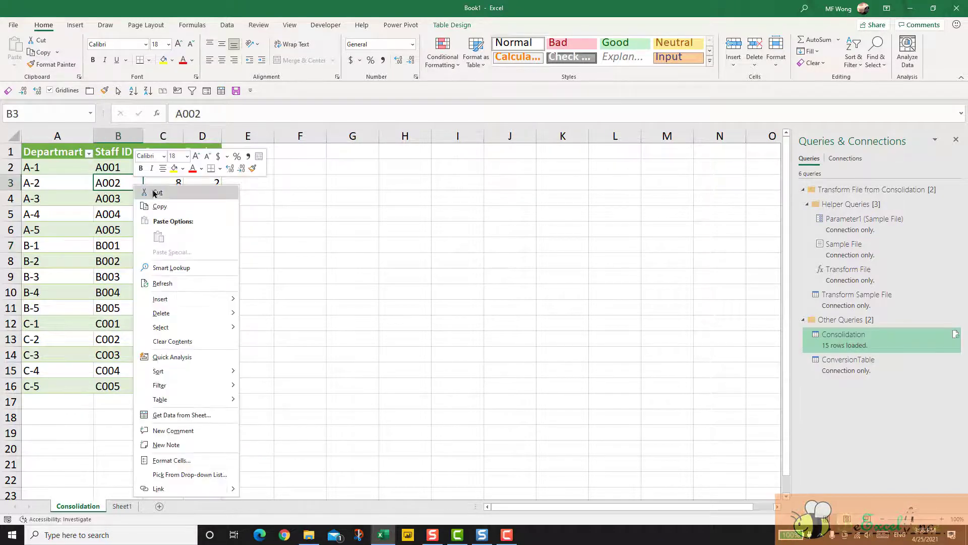
left_click(184, 281)
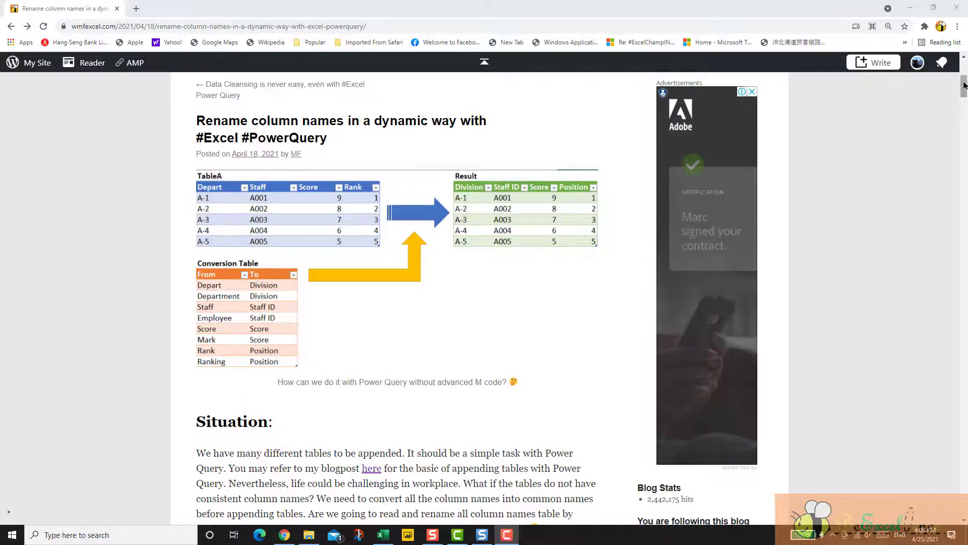
- Scroll the blog comments and highlight the suggested List.Zip code line
left_click_drag(965, 85, 965, 439)
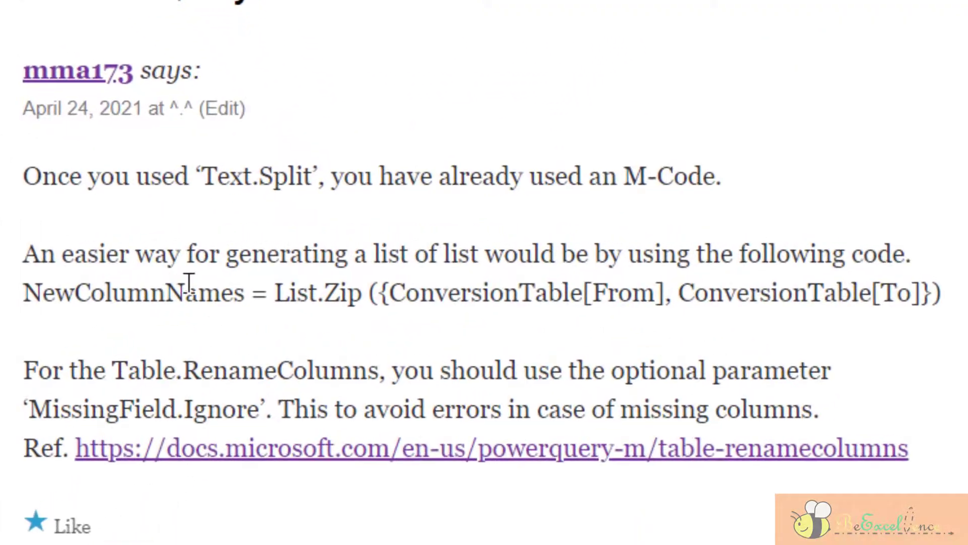
left_click_drag(352, 294, 940, 290)
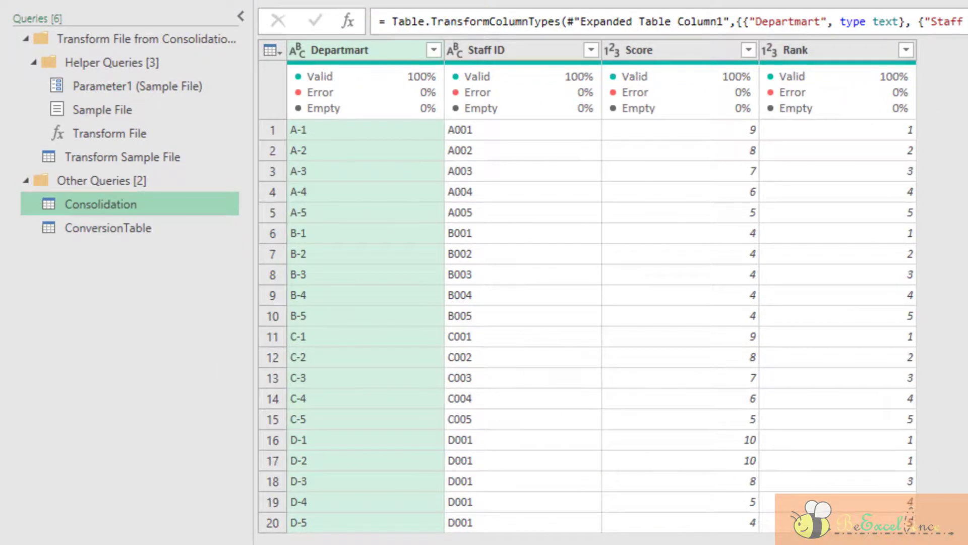
- Check the ConversionTable query's From and To columns, then switch to the Transform Sample File query
left_click(118, 233)
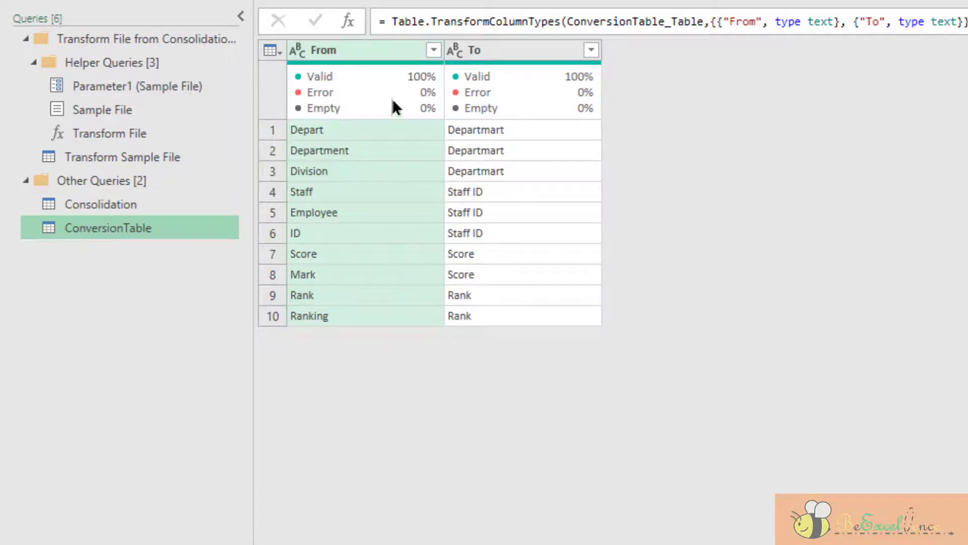
left_click(387, 52)
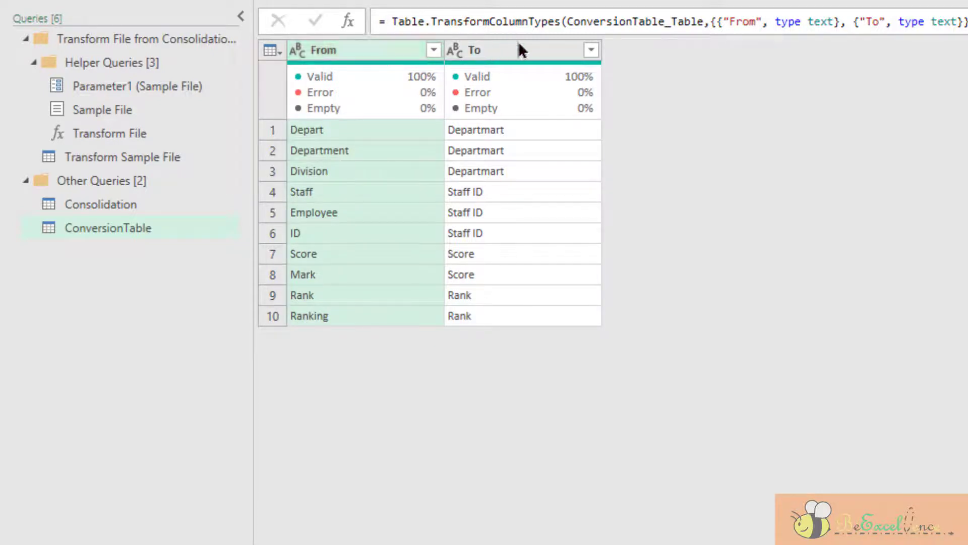
left_click(524, 57)
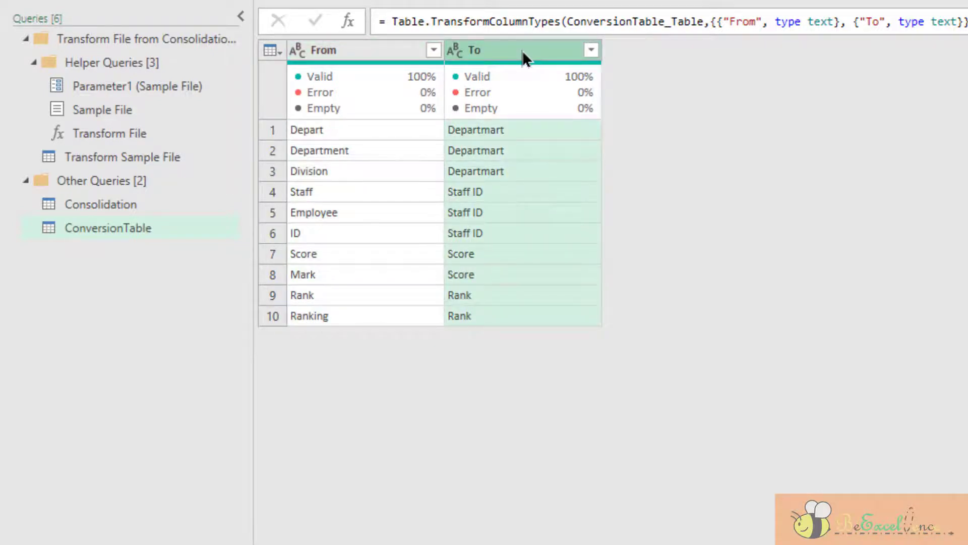
left_click(164, 157)
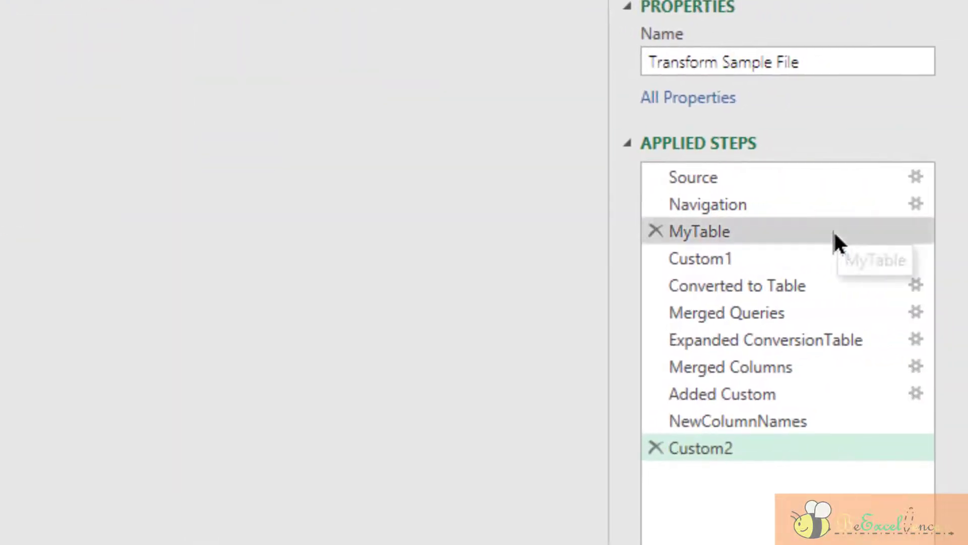
- Compare the MyTable and NewColumnNames step results, then delete MyTable and all later steps
left_click(820, 229)
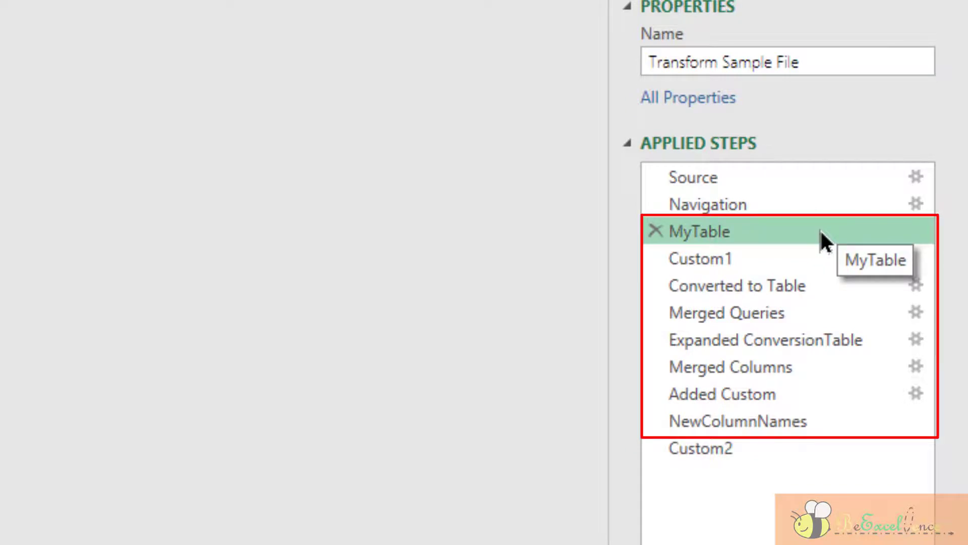
left_click(806, 413)
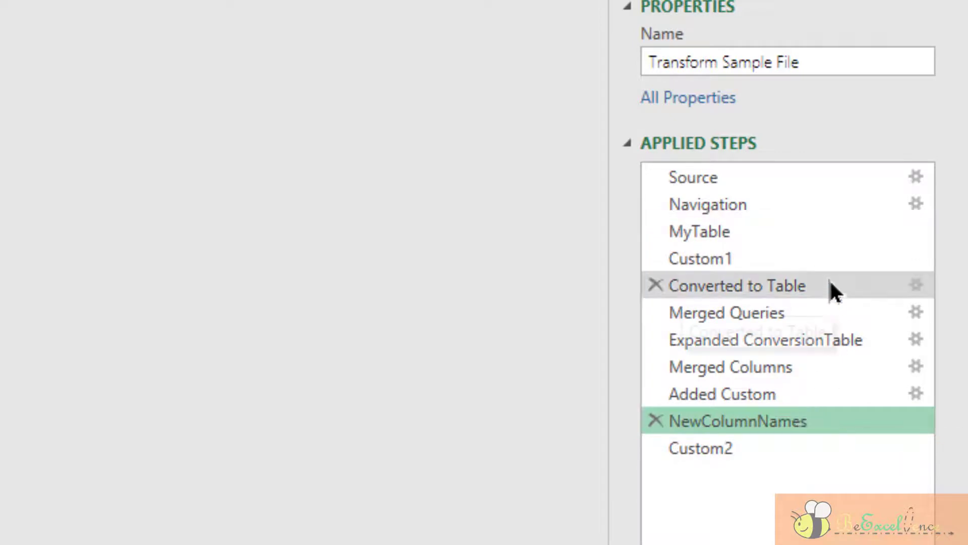
left_click(771, 225)
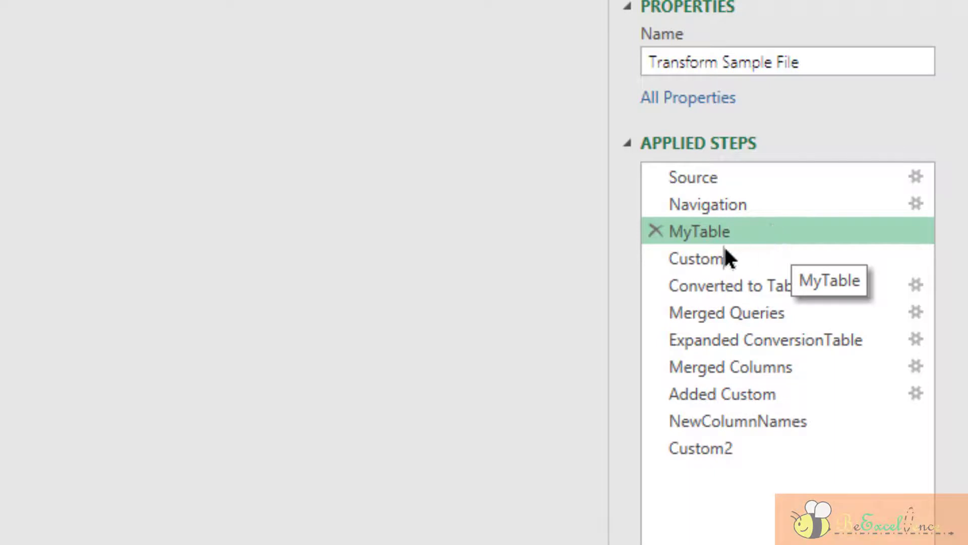
right_click(705, 228)
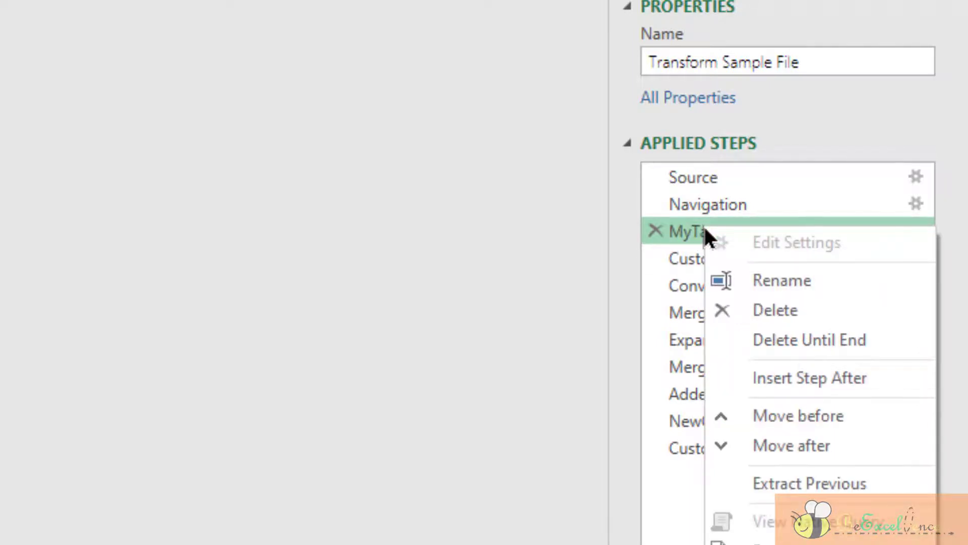
left_click(863, 337)
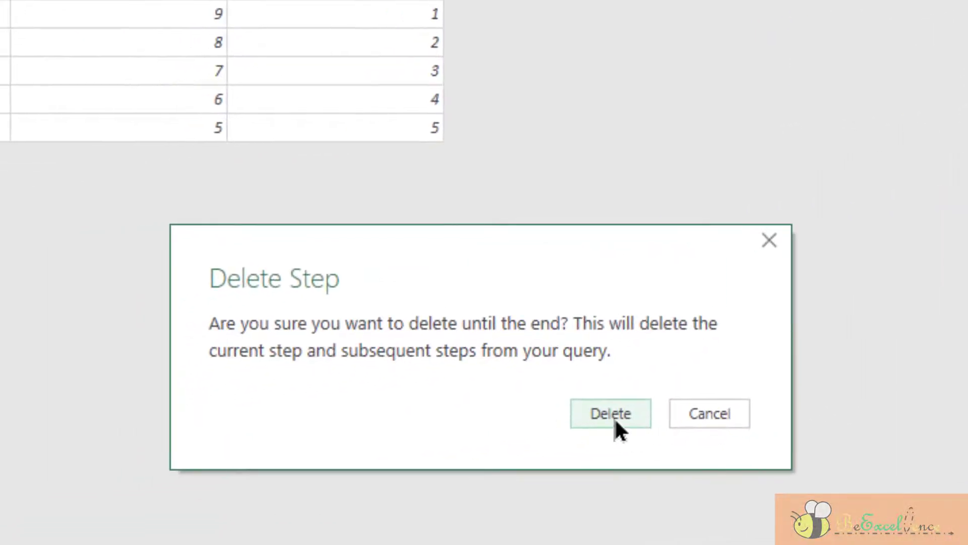
- Confirm the step deletion and begin a new step formula: Table.RenameColumns(Data_Table,
left_click(611, 415)
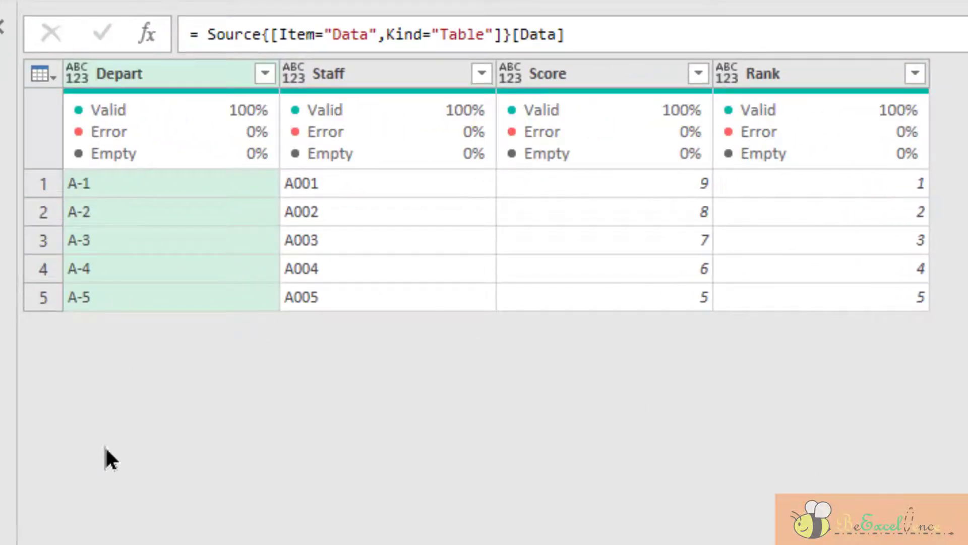
left_click(146, 29)
left_click_drag(206, 35, 398, 32)
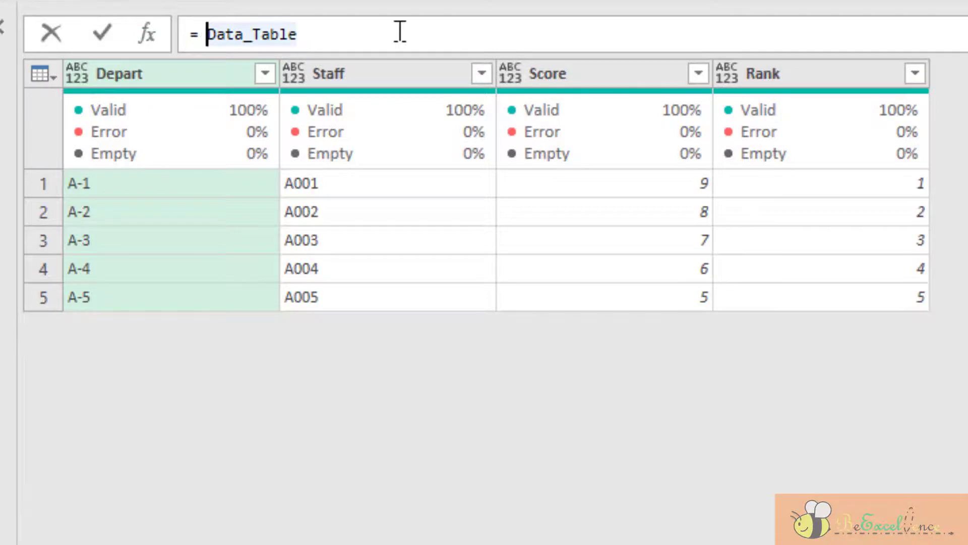
key("Left")
key("Left")
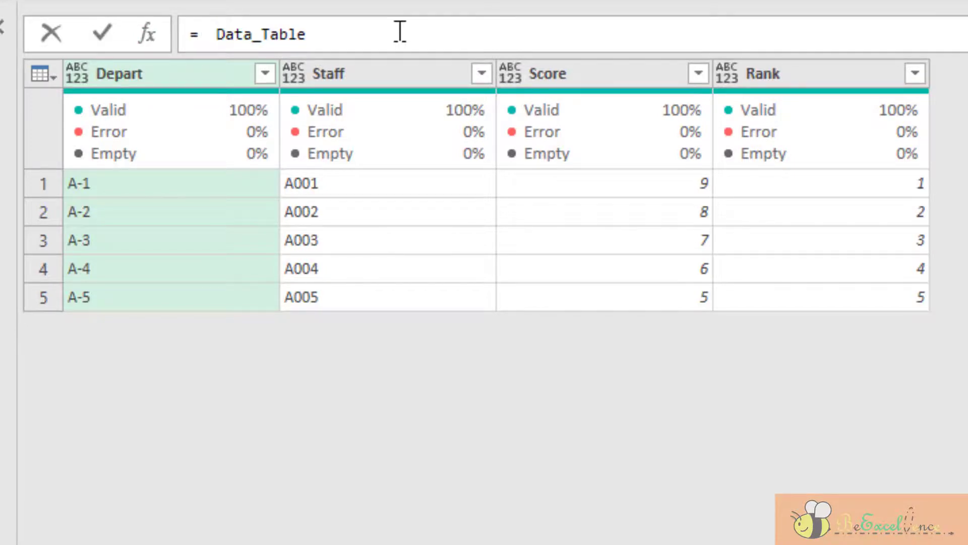
type("Tan")
key("BackSpace")
key("BackSpace")
type("able.Ren")
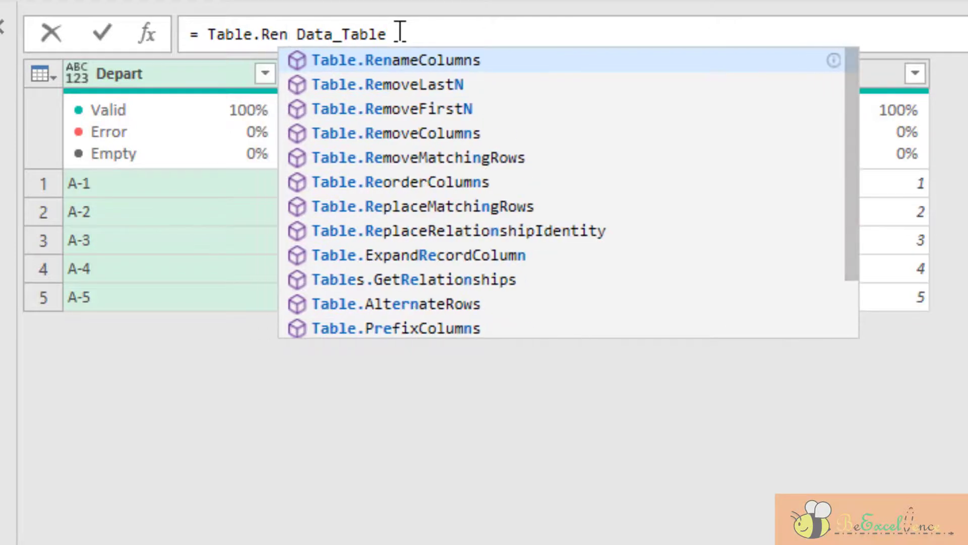
key("Tab")
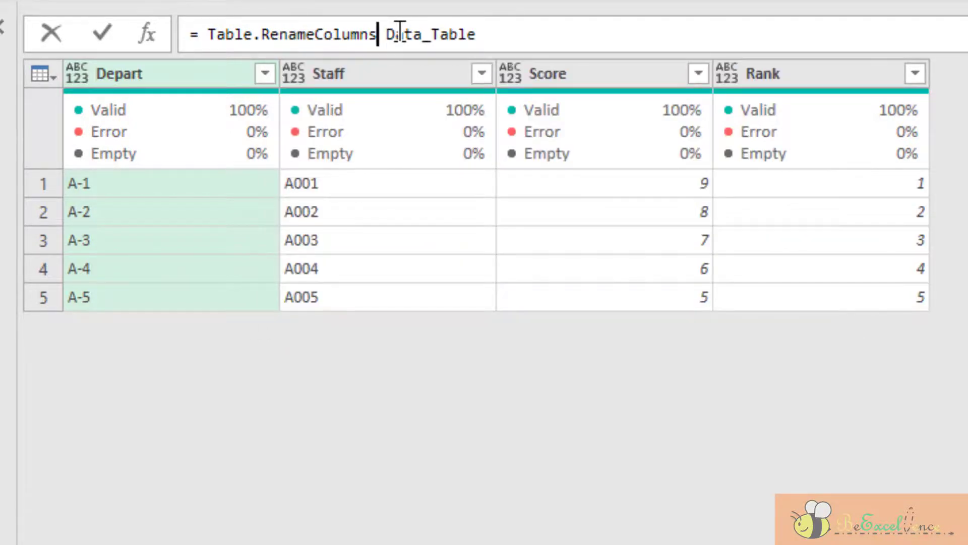
type("(")
key("Delete")
key("Delete")
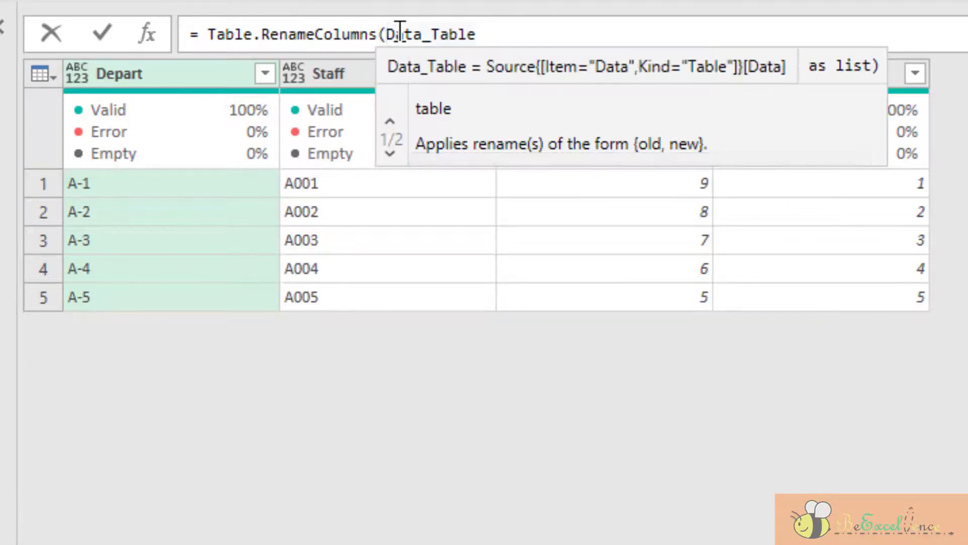
key("Escape")
type(",")
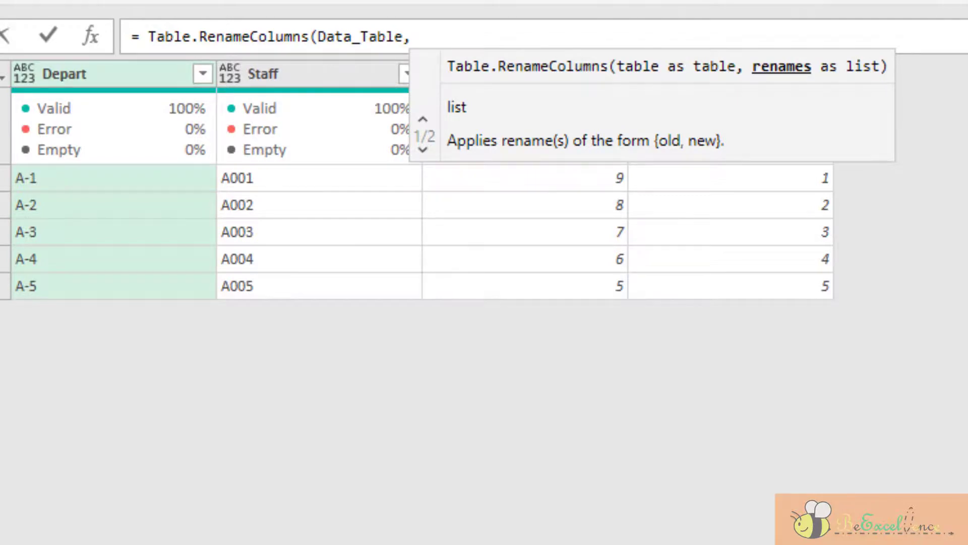
- Finish the formula with List.Zip({ConversionTable[From], ConversionTable[To]}) and MissingField.Ignore)
type("Z")
key("BackSpace")
type("List.Zip")
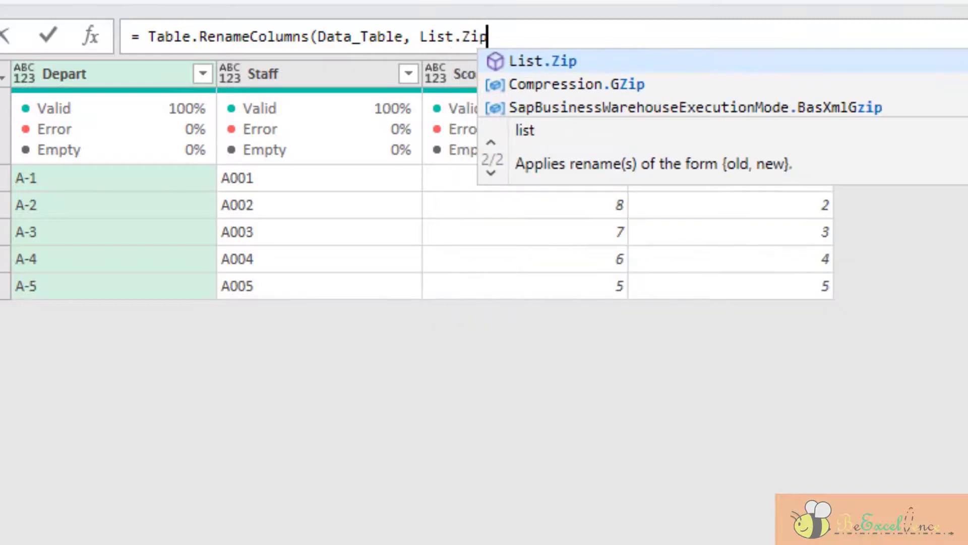
type("(")
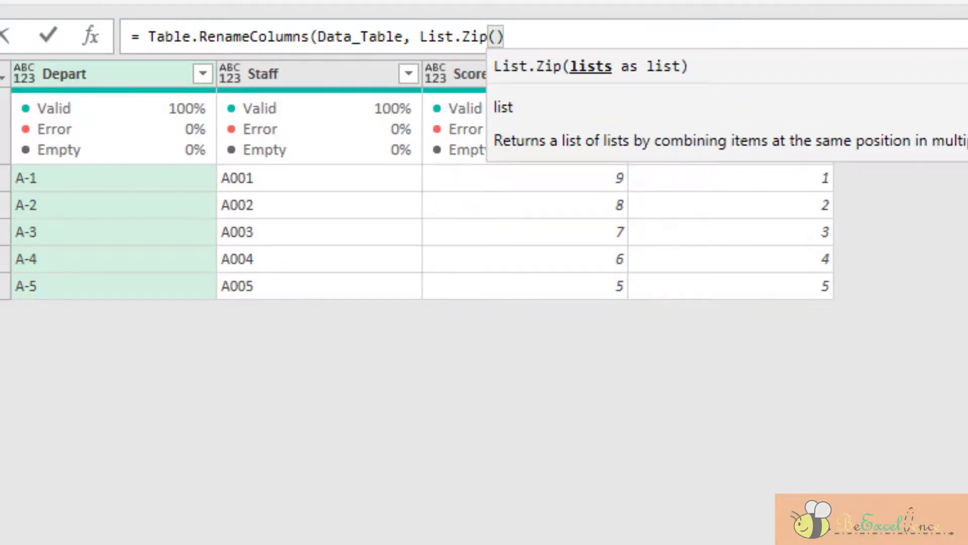
type("{")
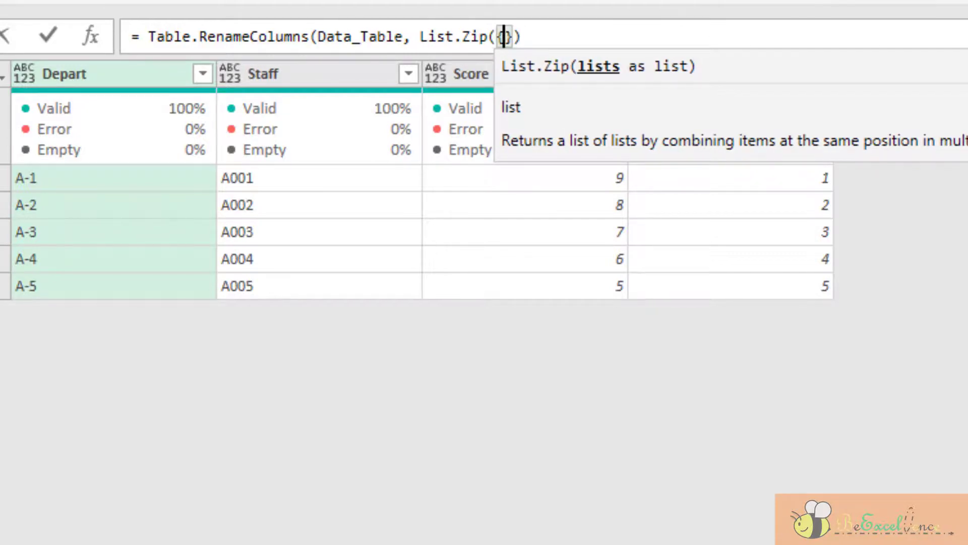
type("Con")
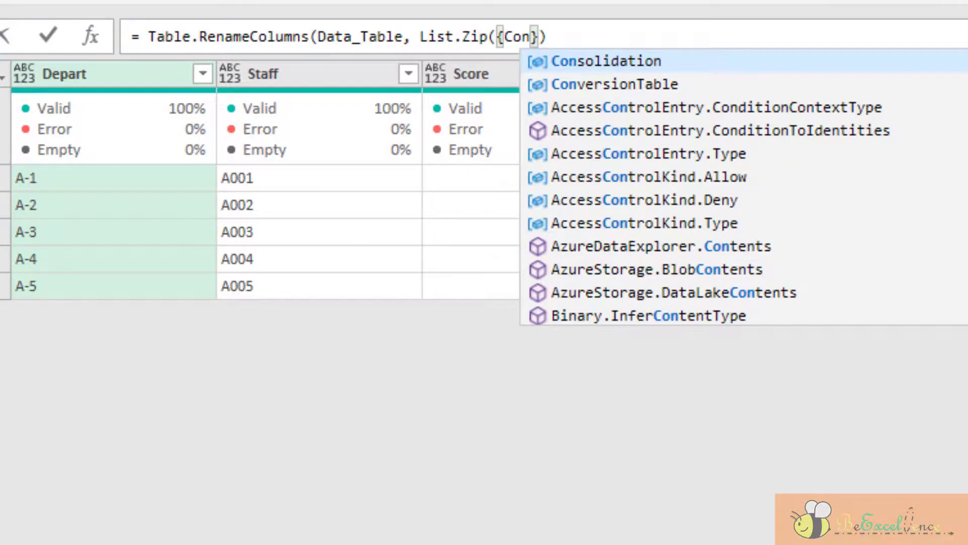
type("v")
key("Tab")
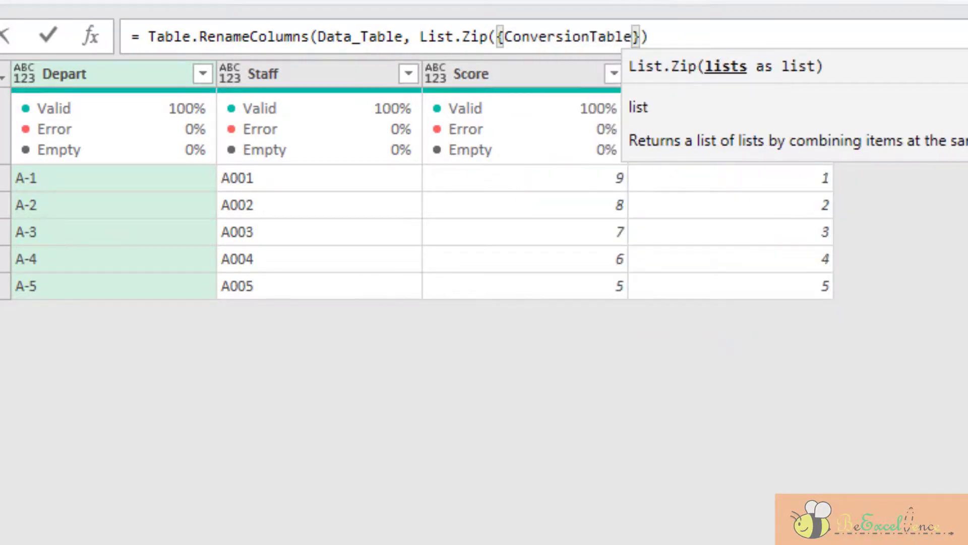
type("[From], ")
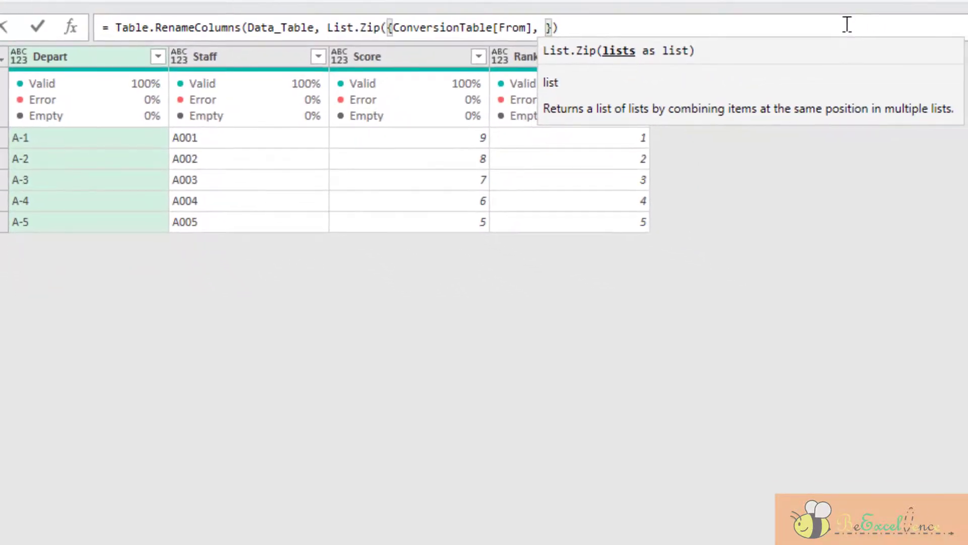
type("Conver")
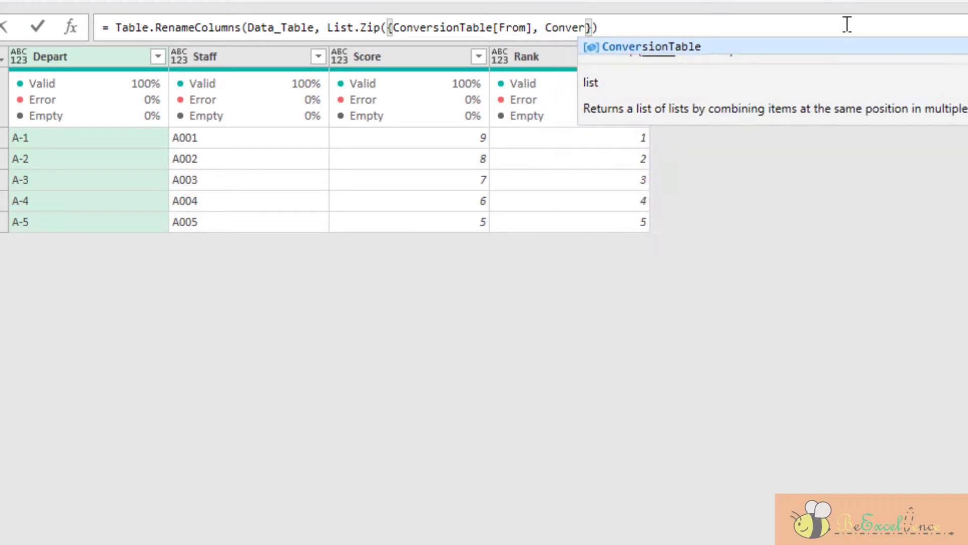
key("Tab")
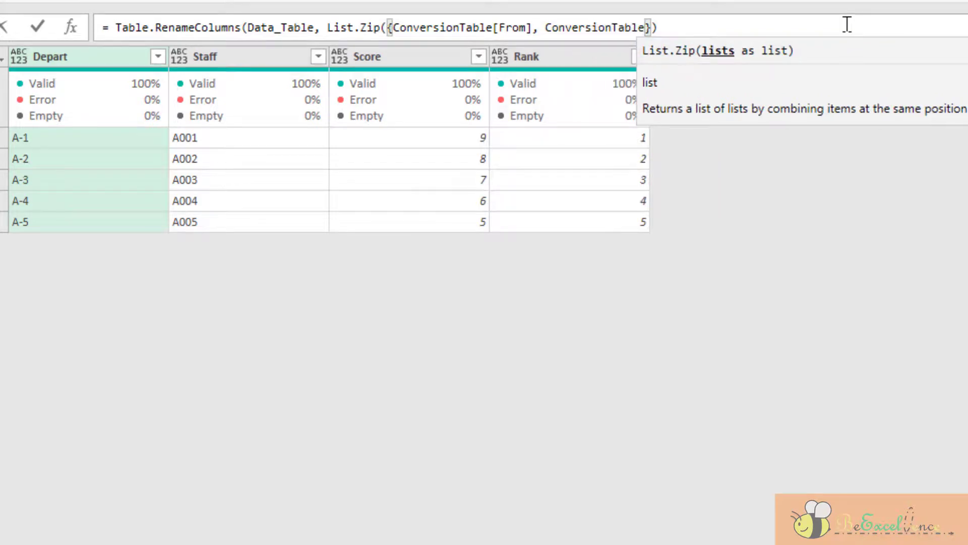
type("[To")
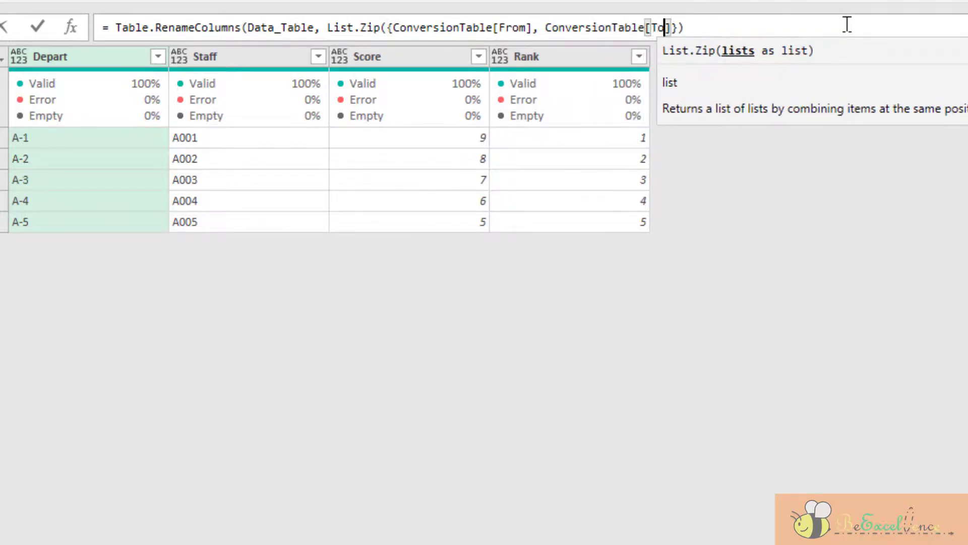
left_click(771, 32)
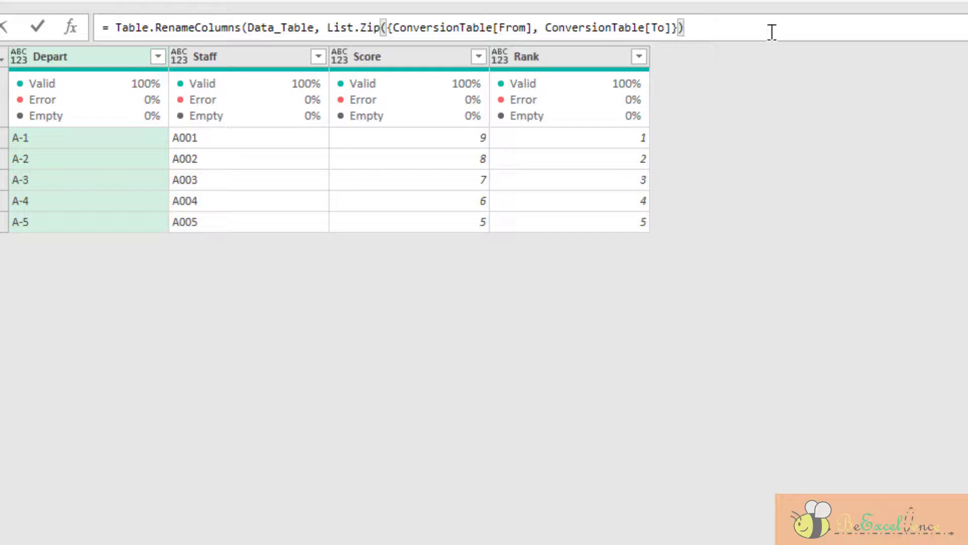
type(",")
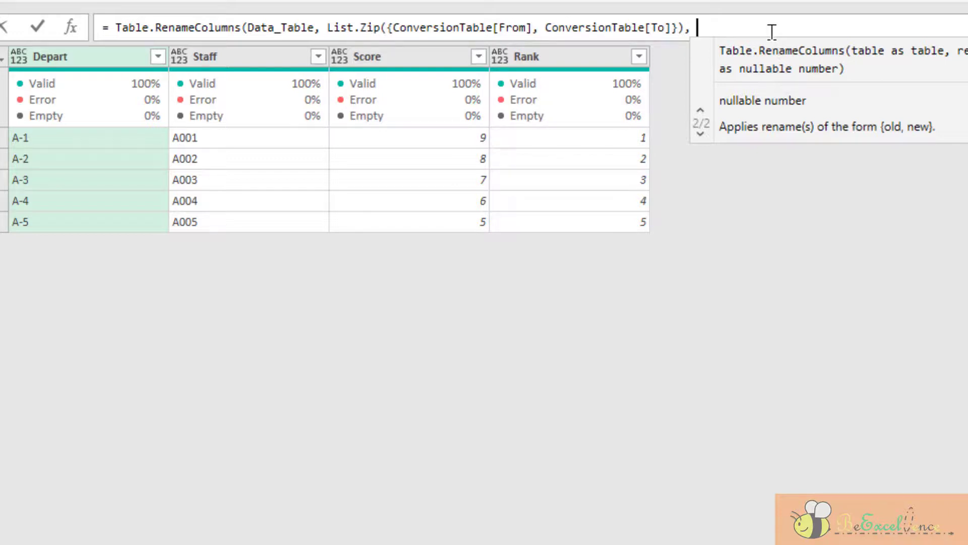
type("Miss")
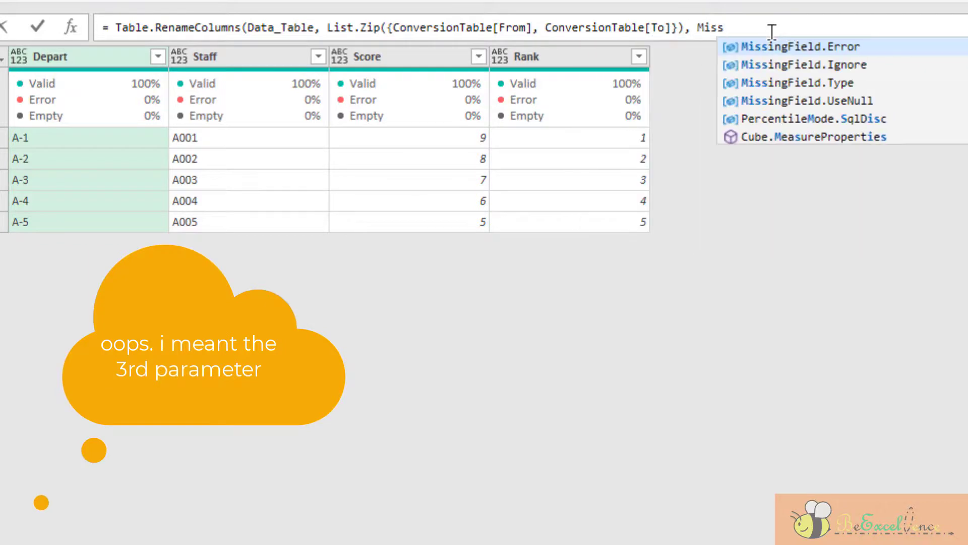
key("Escape")
type("ingField.Ignore")
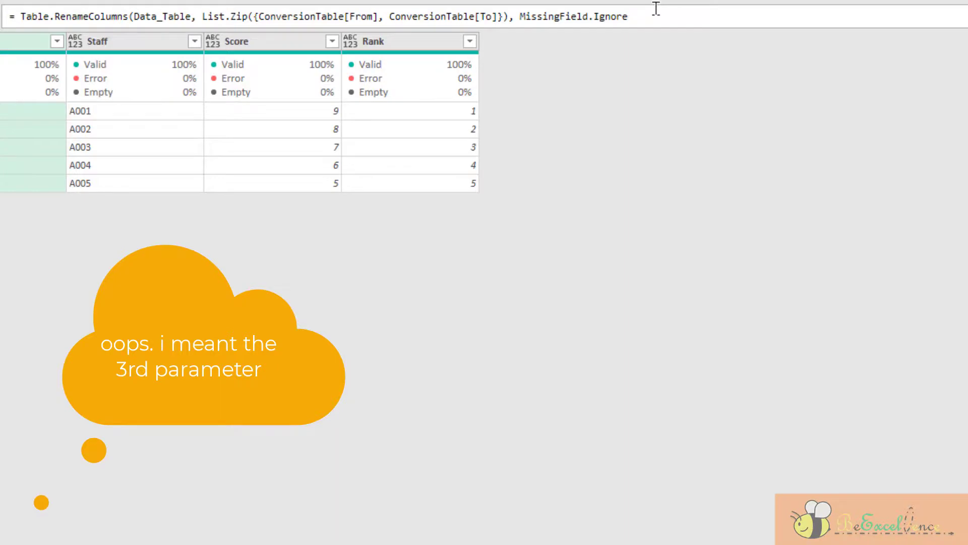
type(")")
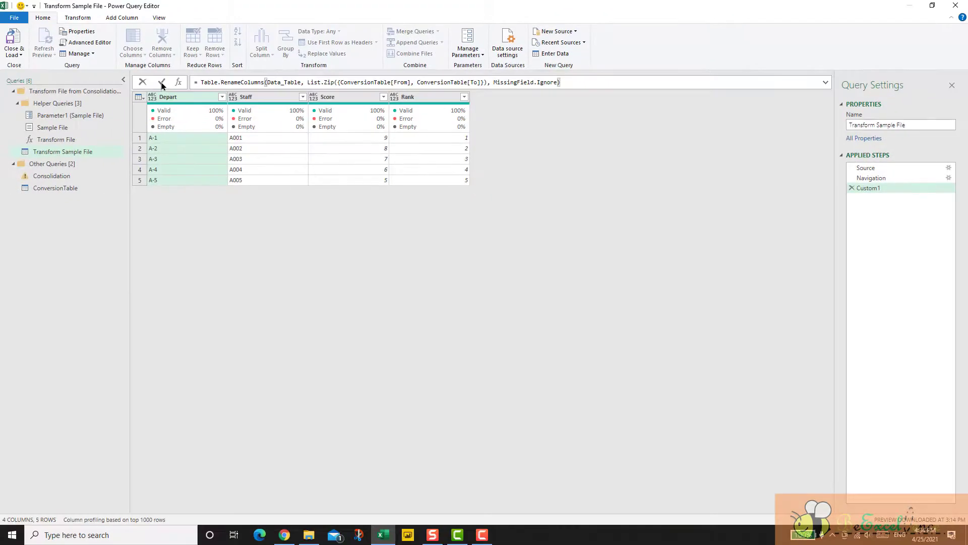
- Commit the rename formula and load the 20-row Consolidation query into the workbook with Close & Load
left_click(162, 84)
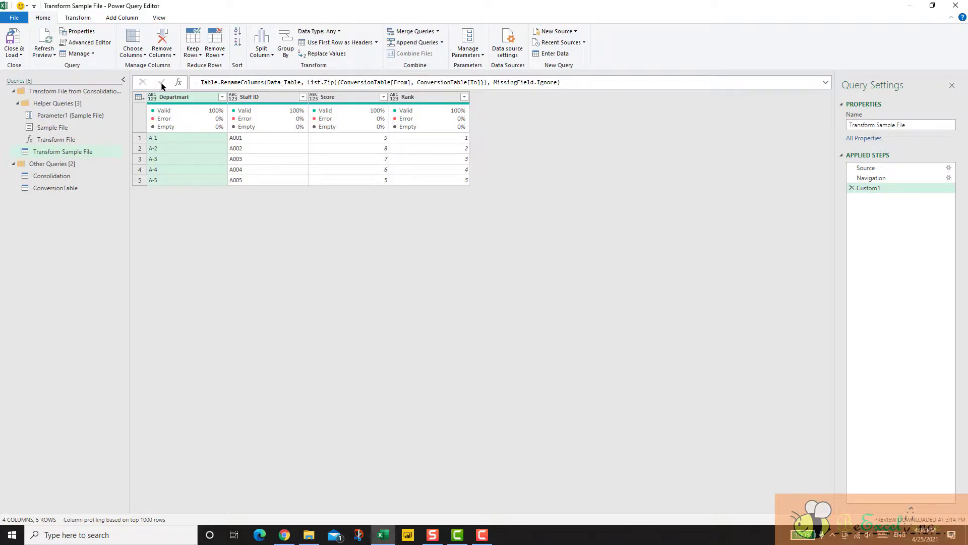
left_click(64, 176)
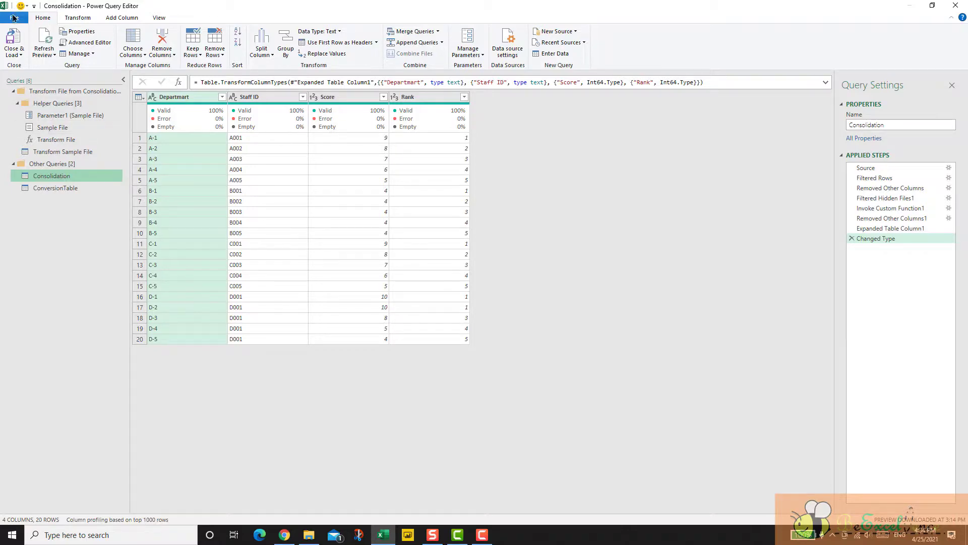
left_click(18, 42)
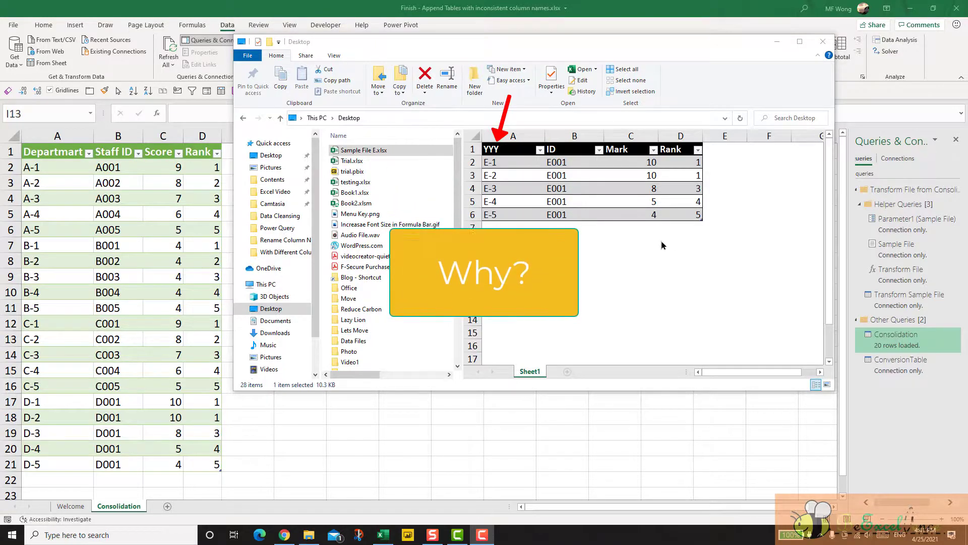
- Cut Sample File E.xlsx from the Desktop, paste it into Data Files, and preview it there
left_click(435, 164)
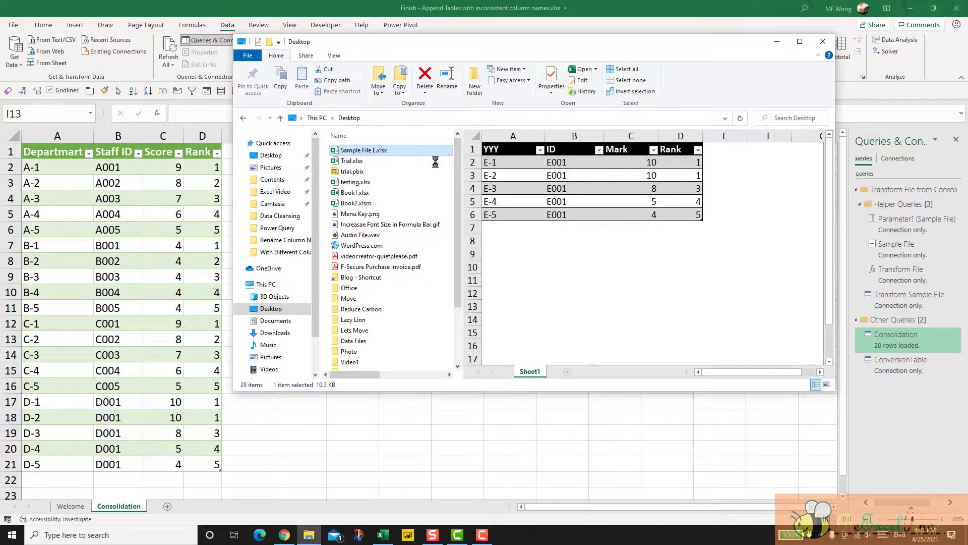
key("Menu")
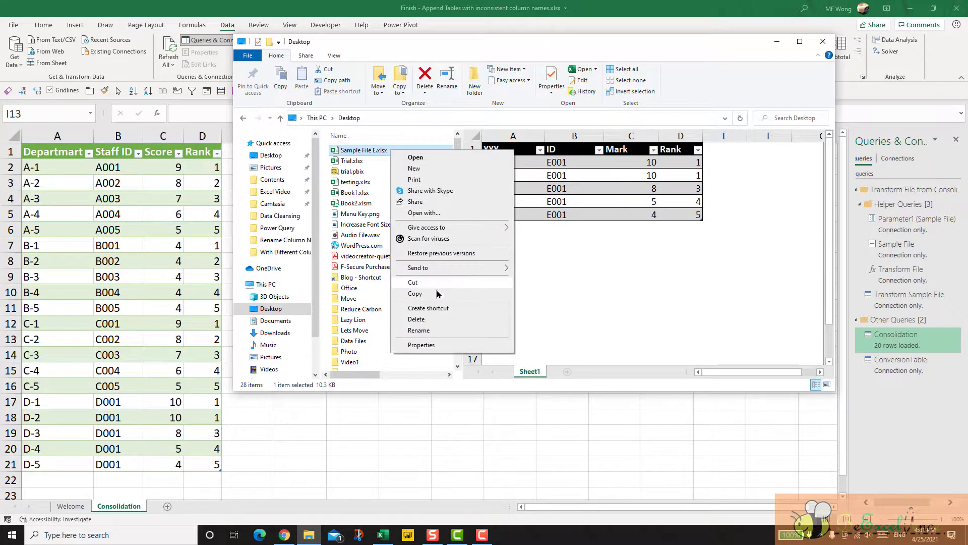
left_click(418, 283)
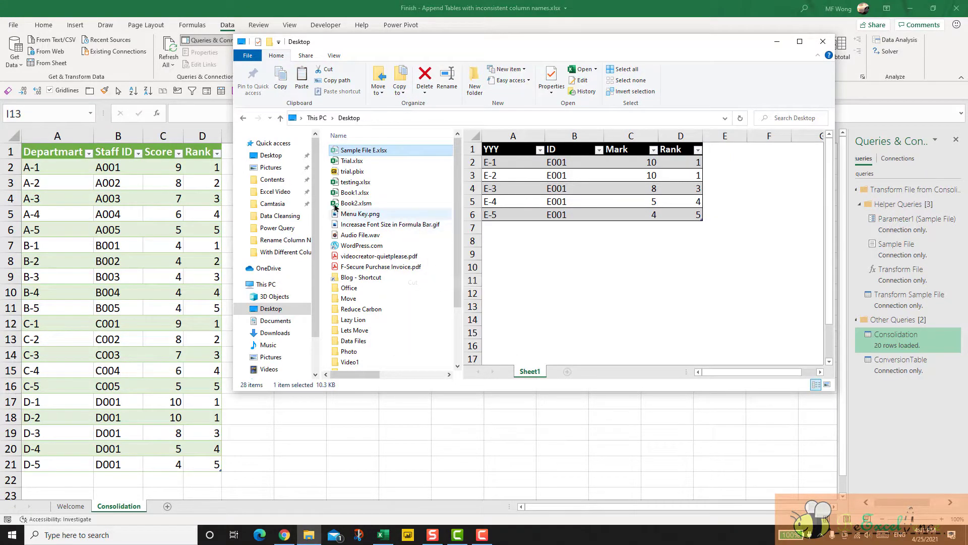
left_click(282, 251)
double_click(353, 150)
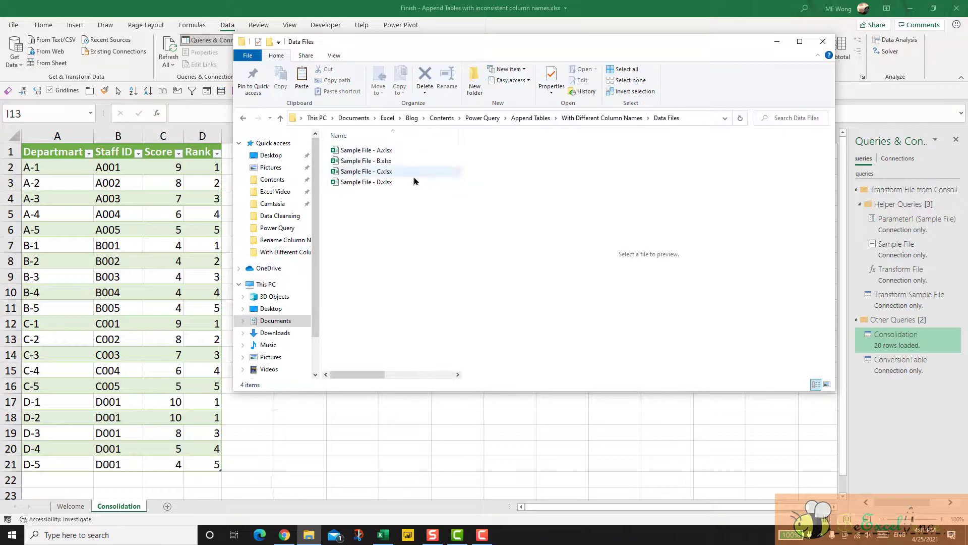
right_click(350, 233)
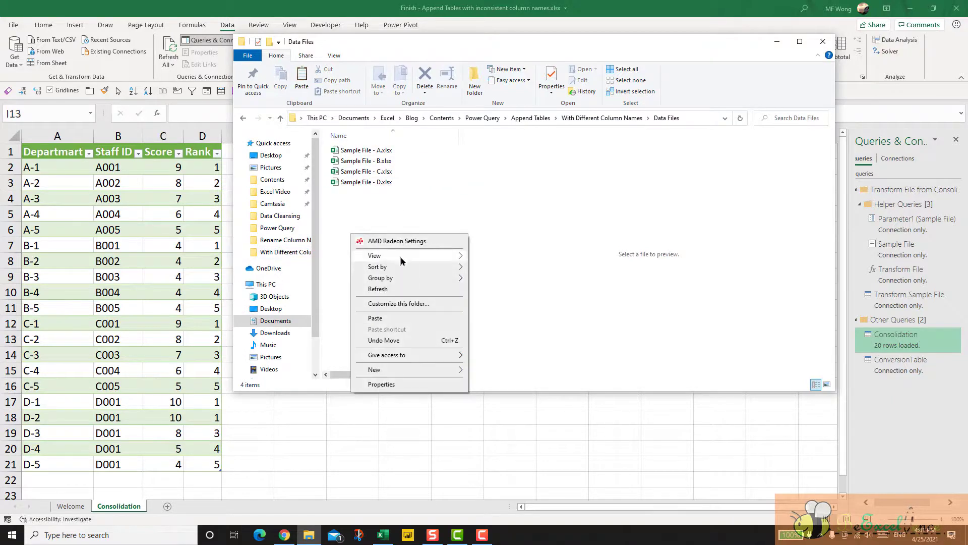
left_click(397, 319)
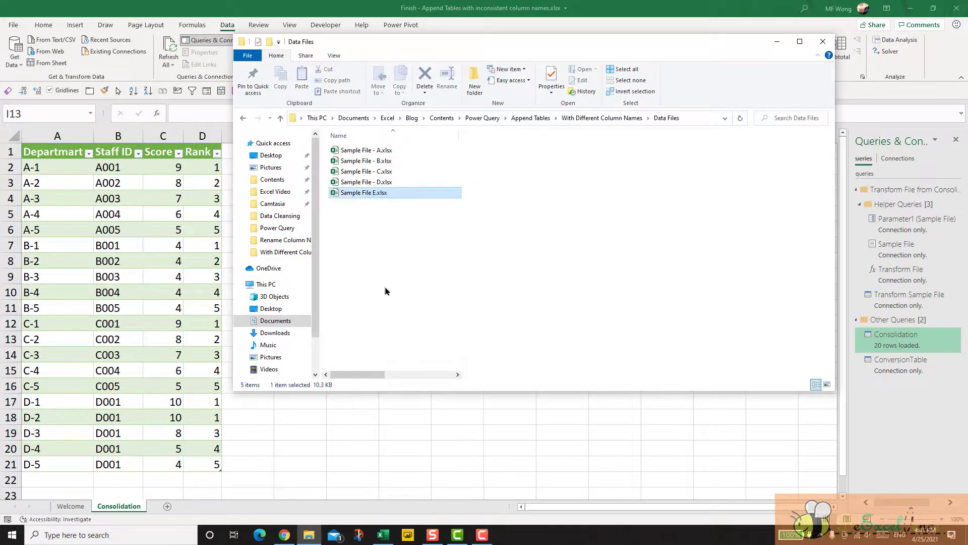
left_click(370, 196)
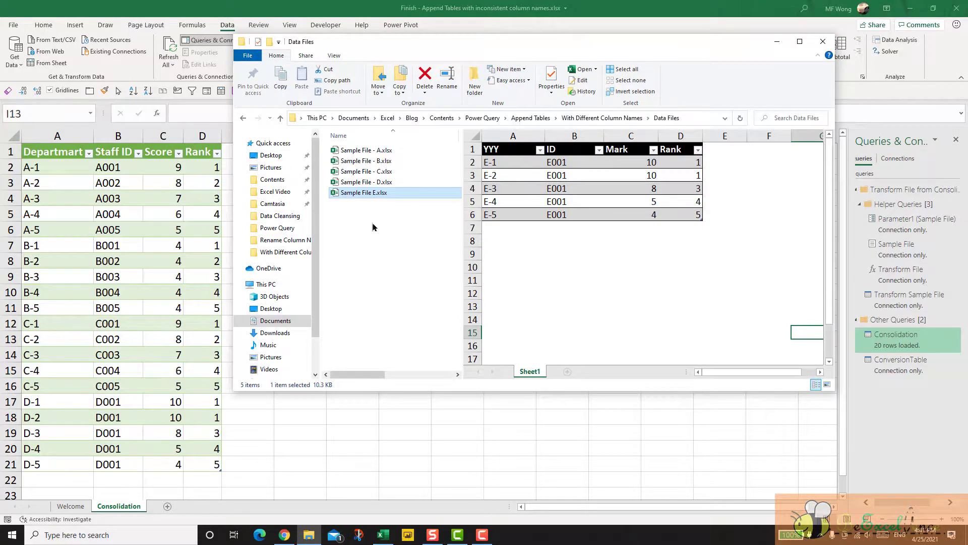
- Refresh the Consolidation table to 25 rows and select the blank Departmart cells A22:A26
key("alt+Tab")
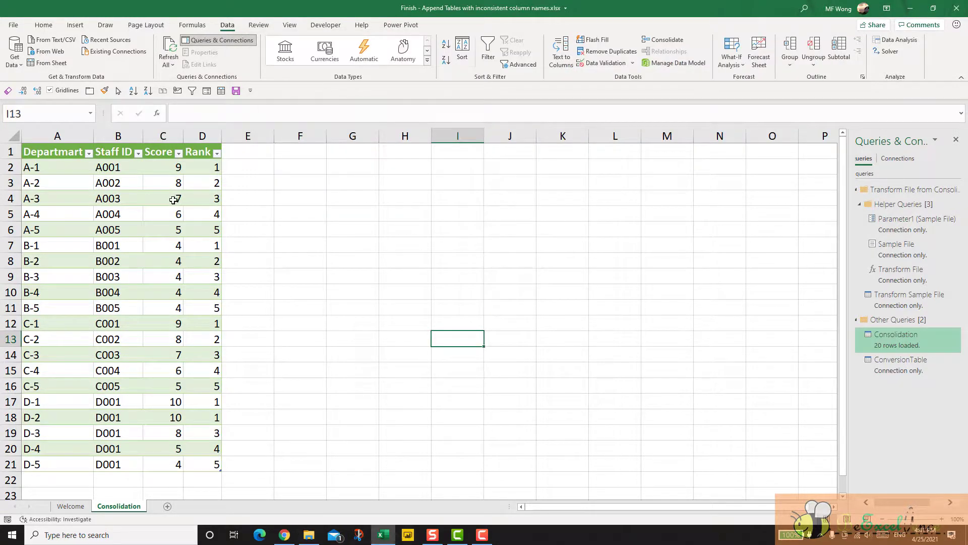
right_click(176, 198)
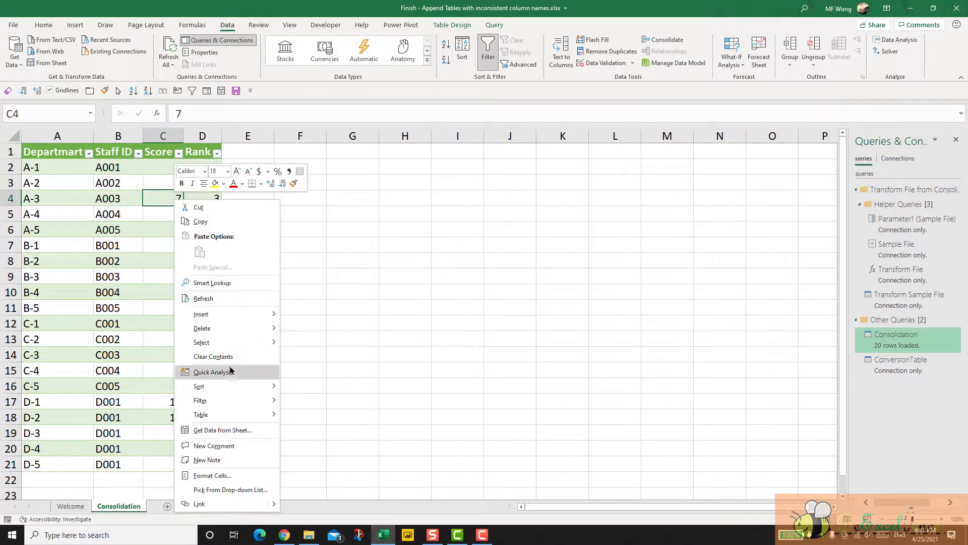
left_click(230, 299)
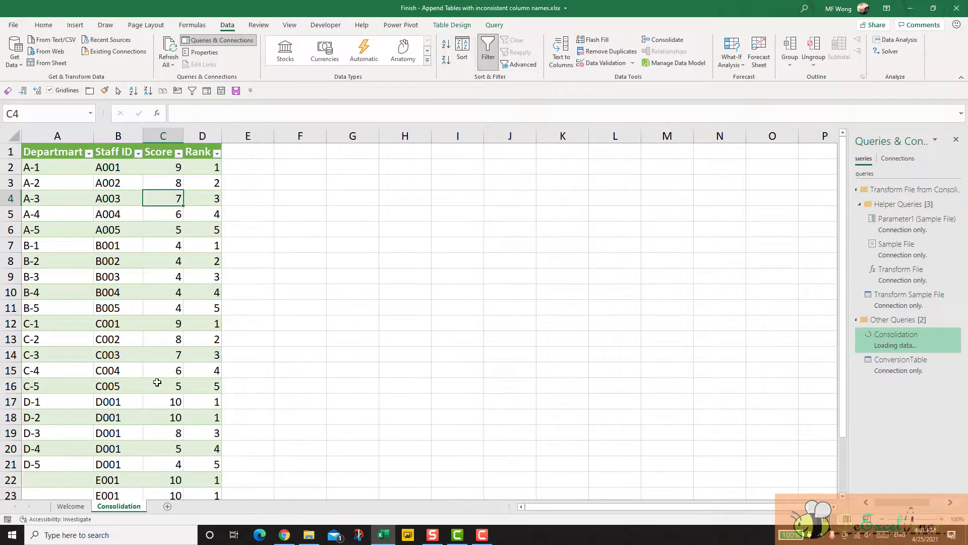
scroll(158, 381, "down", 3)
left_click(67, 337)
left_click_drag(67, 337, 76, 401)
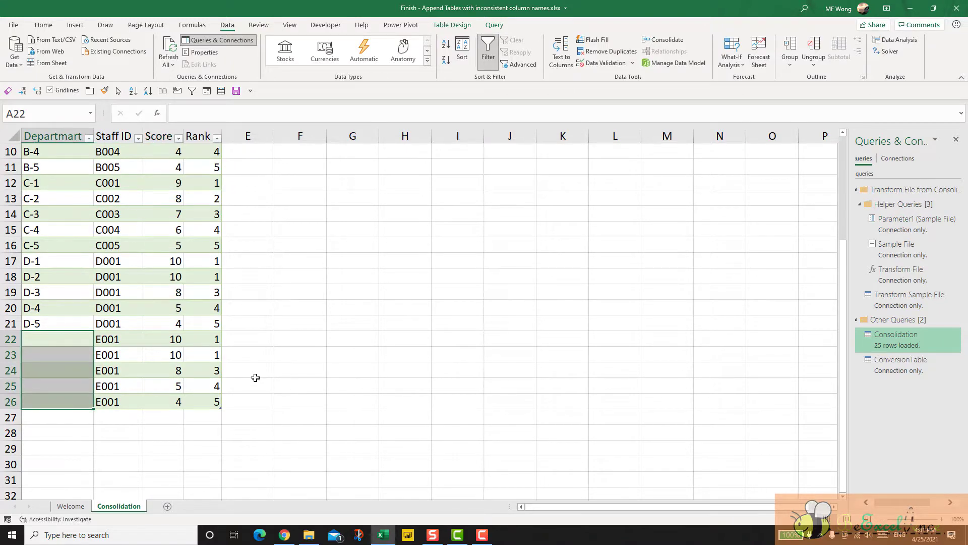
scroll(256, 381, "up", 1)
scroll(257, 382, "up", 3)
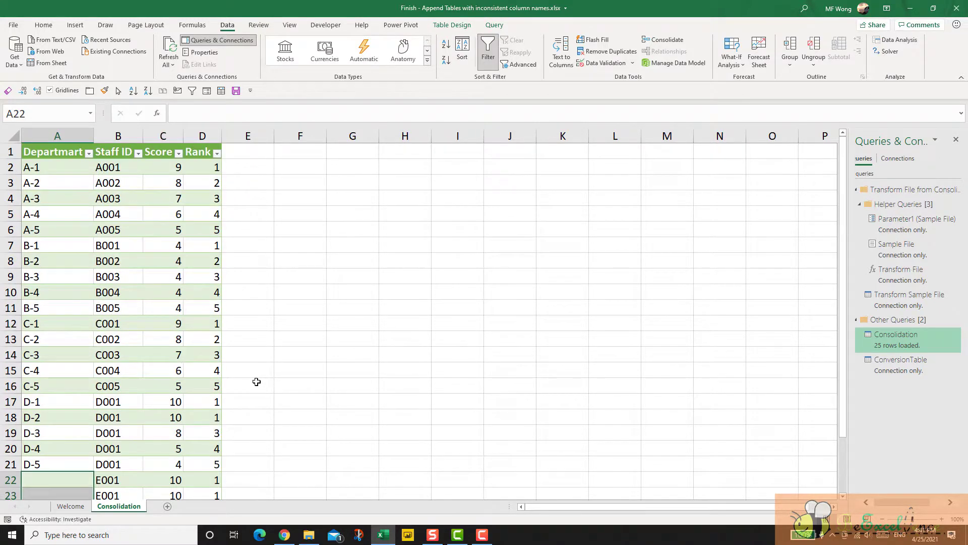
scroll(244, 381, "down", 1)
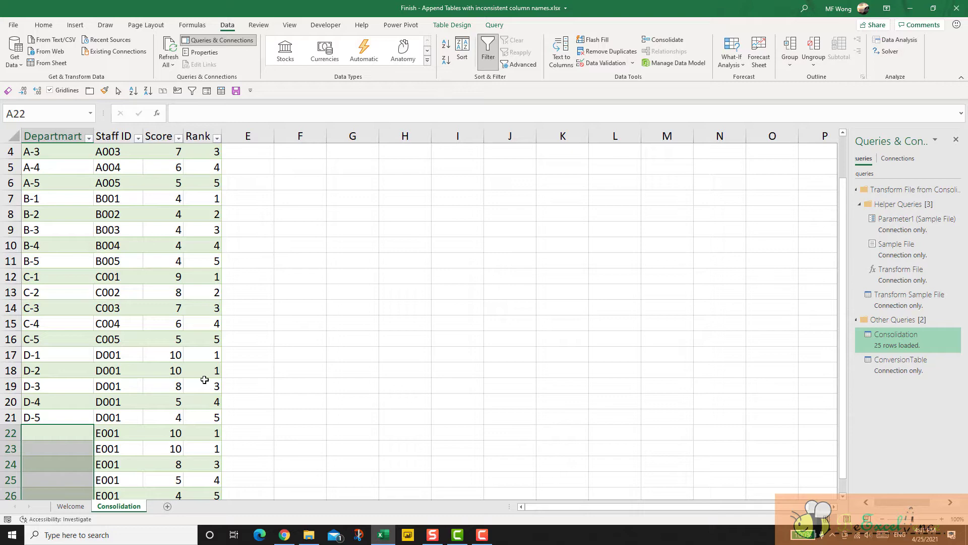
- Open Conversion Table.xlsx from the With Different Column Names folder
left_click(309, 535)
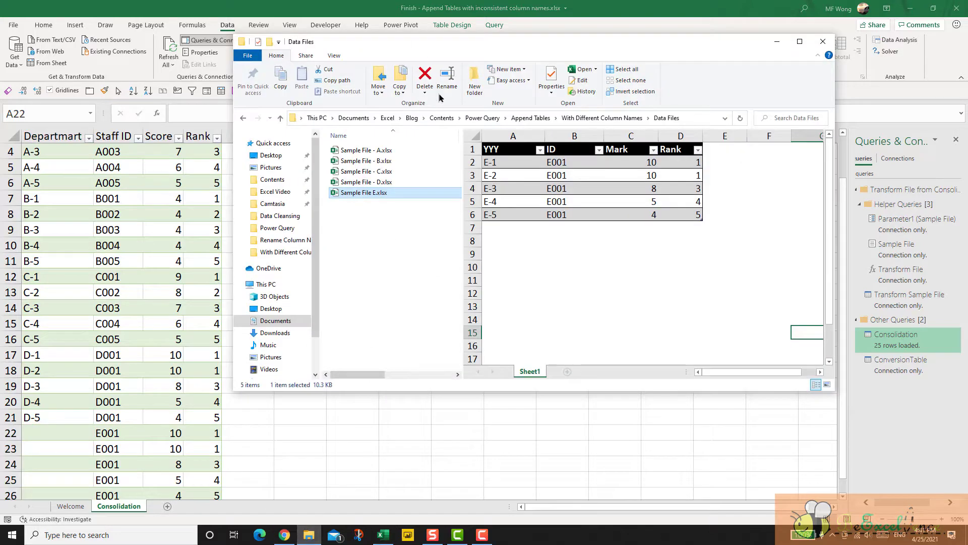
left_click(600, 118)
left_click(373, 161)
key("alt+Tab")
key("ctrl+shift+Down")
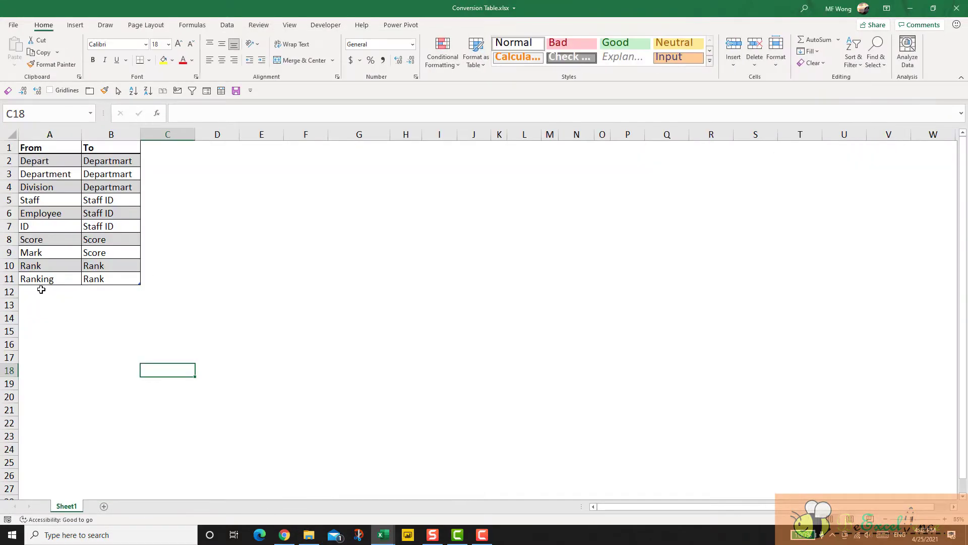
- Add a row mapping YYY to Departmart in A12:B12, then close the workbook, saving changes
left_click(41, 289)
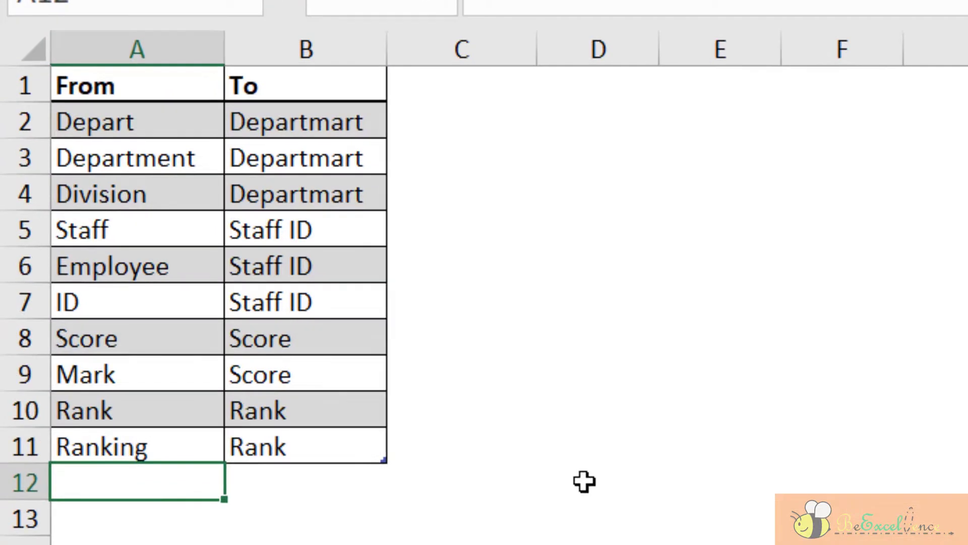
type("YYY")
key("Tab")
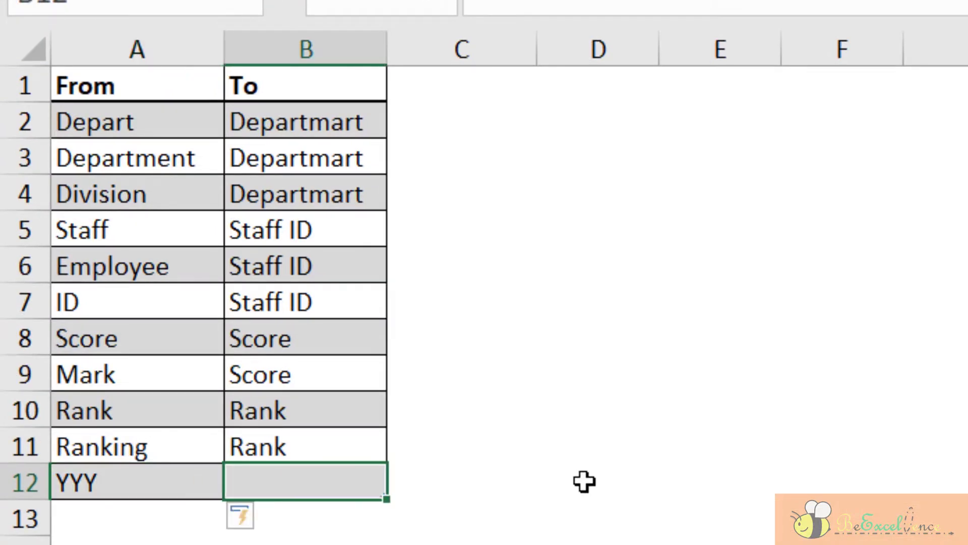
type("Dep")
key("Return")
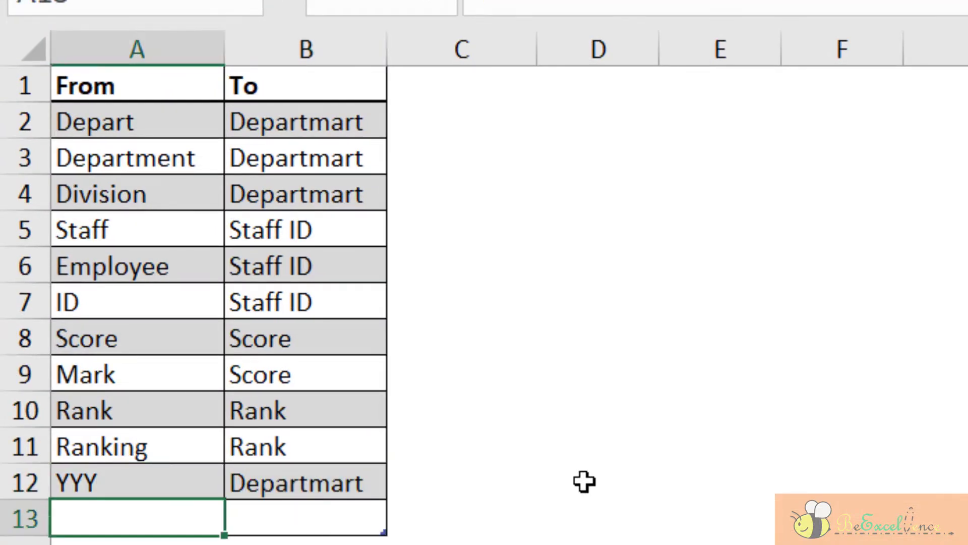
key("Up")
key("Right")
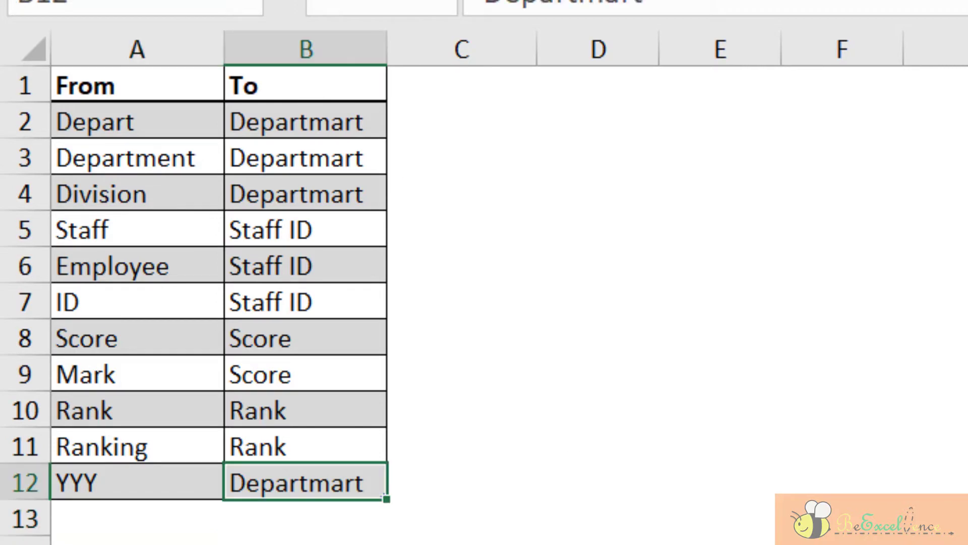
left_click(111, 483)
left_click(306, 483)
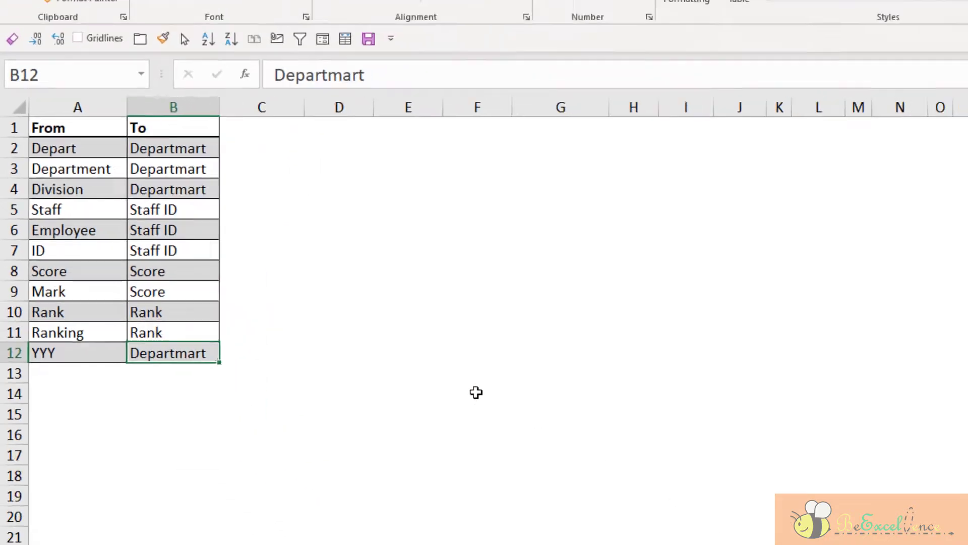
key("ctrl+w")
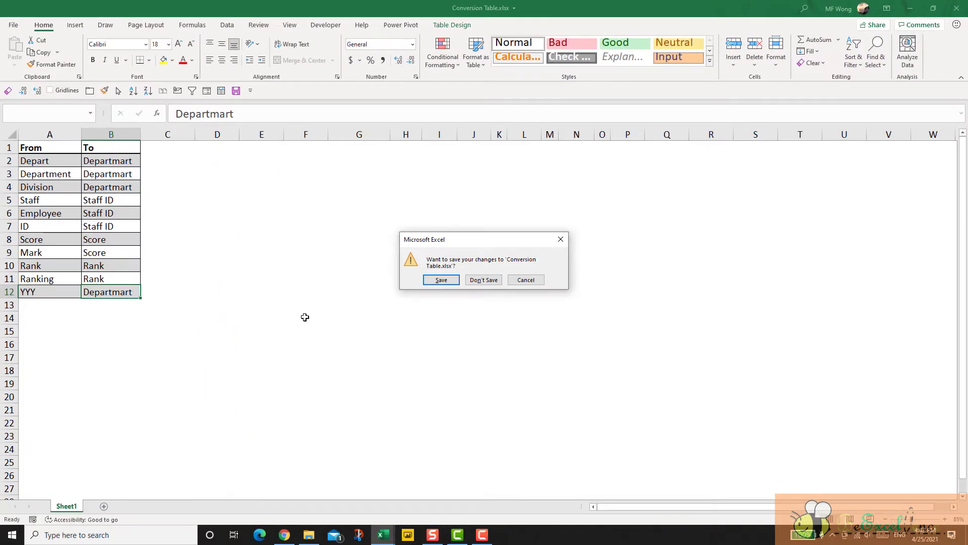
key("Return")
- Refresh the Consolidation table so the E001 rows show Departmart values E-1 to E-5
right_click(101, 290)
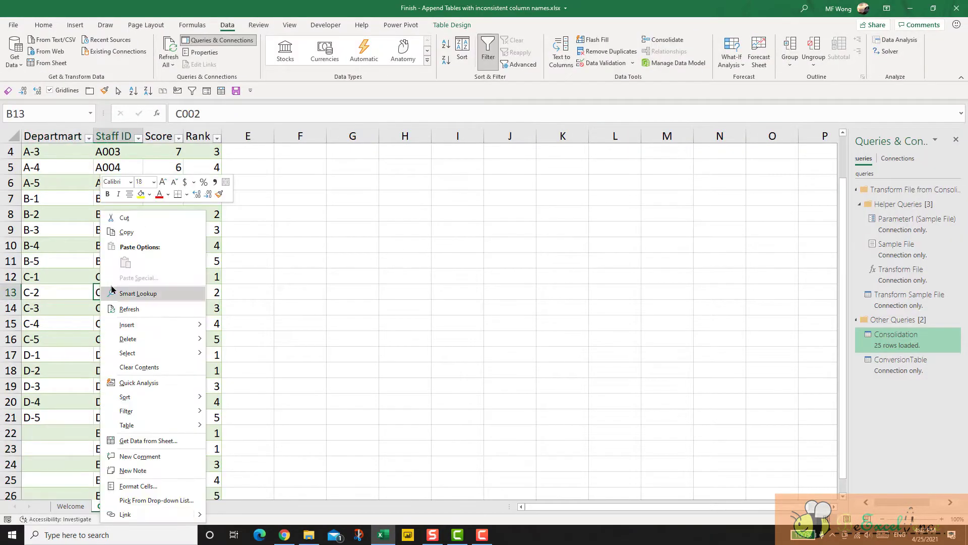
left_click(129, 309)
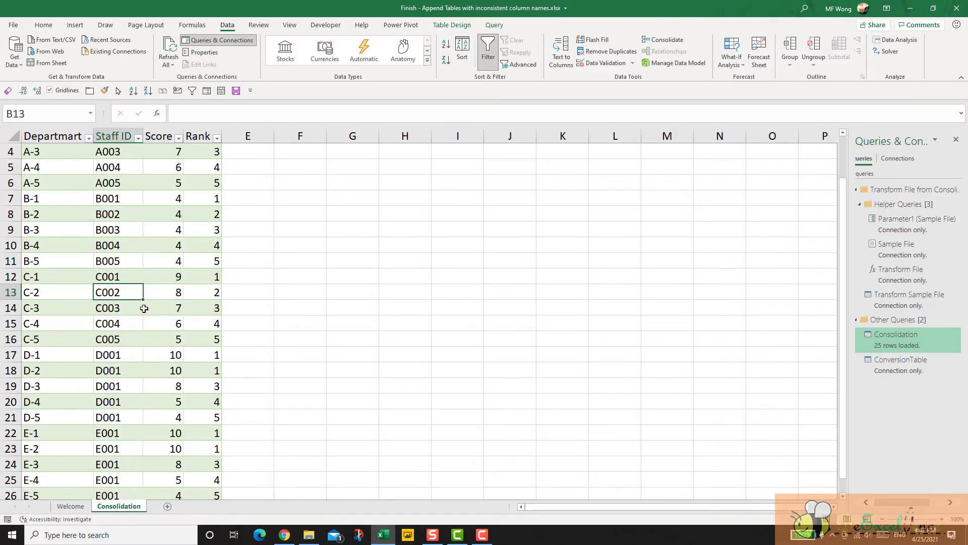